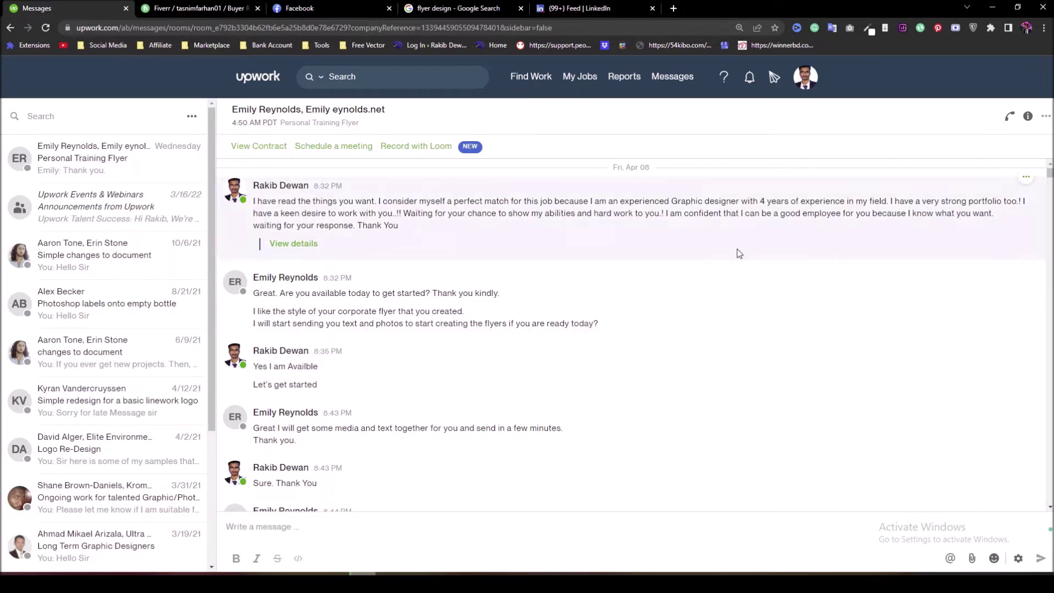
# Read through the client conversation about the Personal Training Flyer, including the reference link and the wording replacement requests
pyautogui.scroll(-2, 554, 321)
pyautogui.scroll(-3, 549, 324)
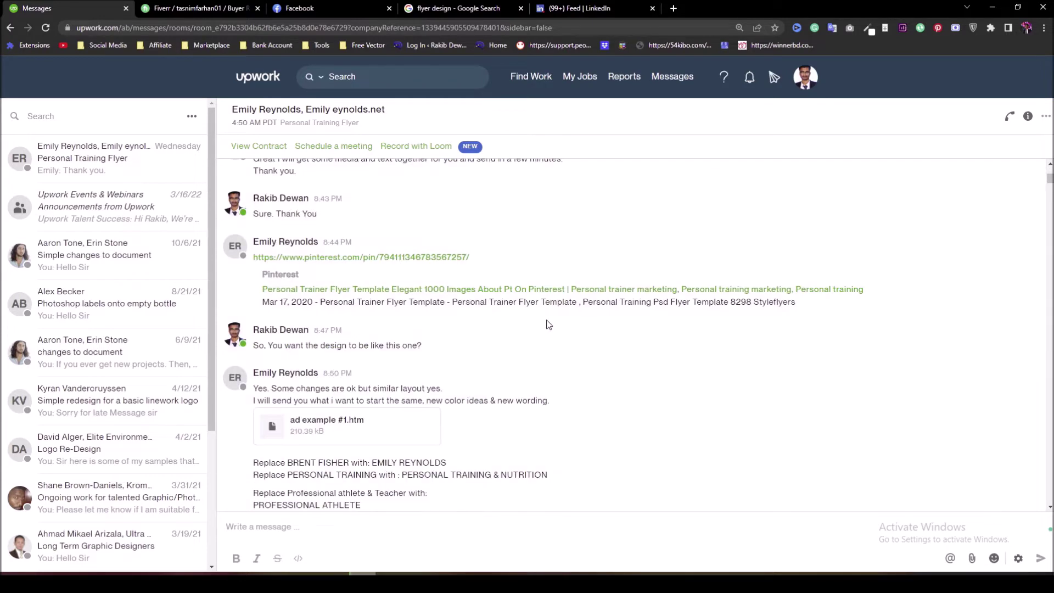
pyautogui.scroll(1, 546, 324)
pyautogui.scroll(-5, 549, 319)
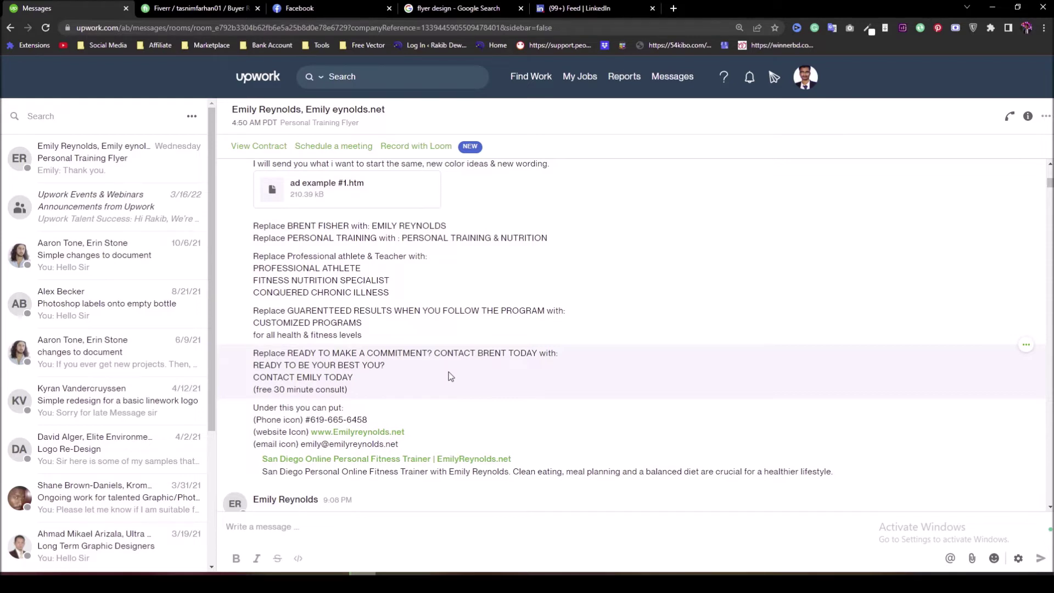
# Open the proposal details in a new tab and review the Personal Training Flyer job description
pyautogui.scroll(10, 451, 377)
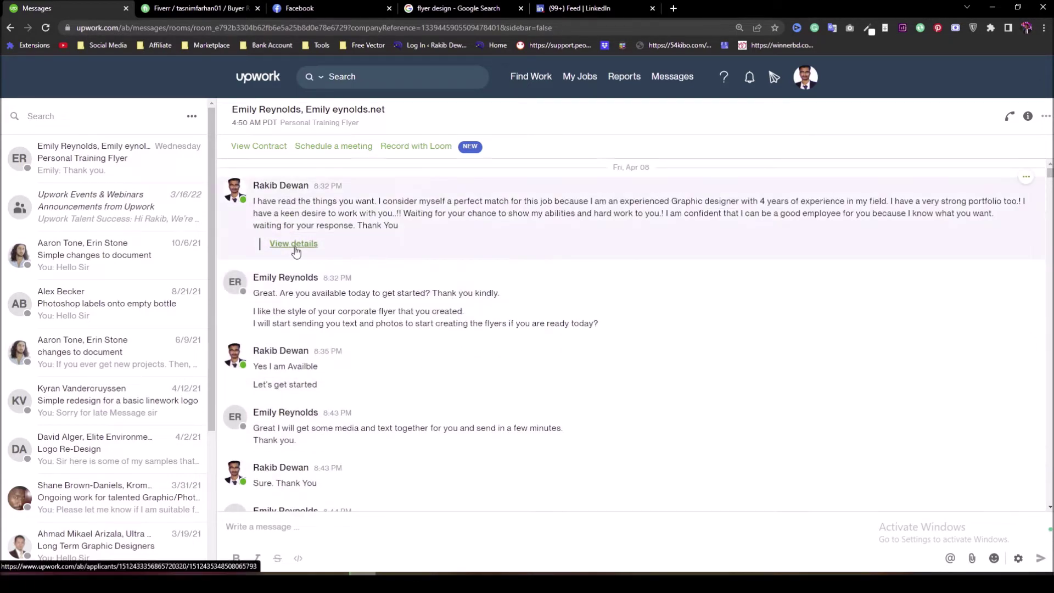
pyautogui.middleClick(296, 244)
pyautogui.click(197, 9)
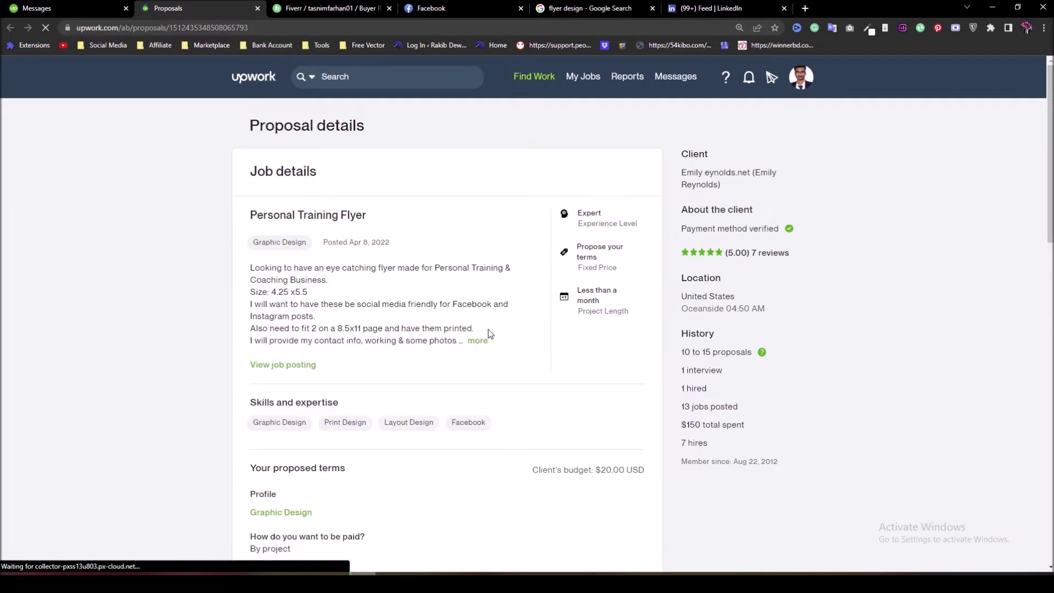
pyautogui.scroll(-1, 314, 266)
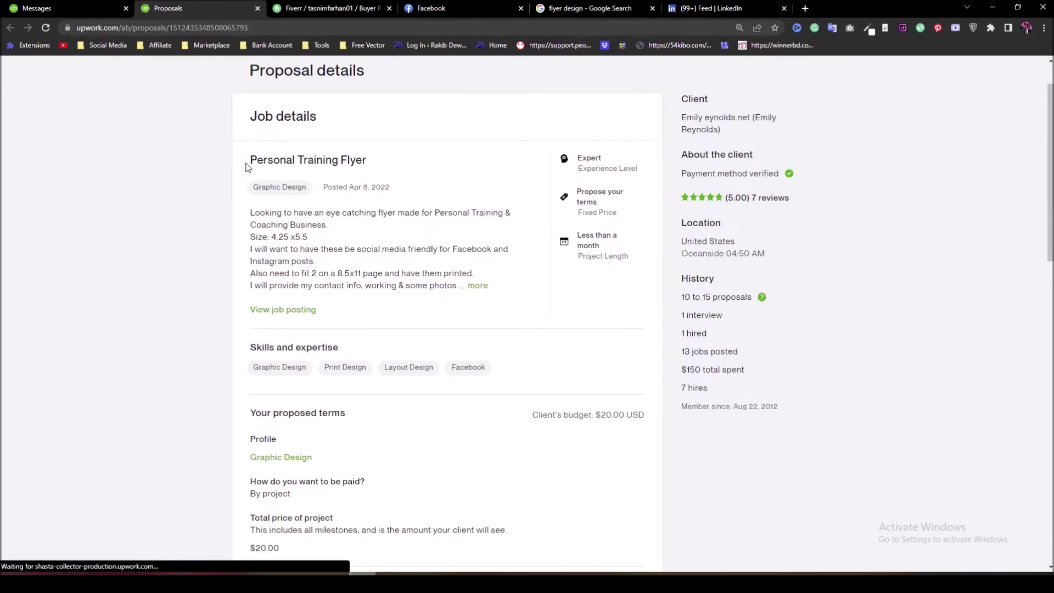
pyautogui.moveTo(246, 162); pyautogui.dragTo(436, 162)
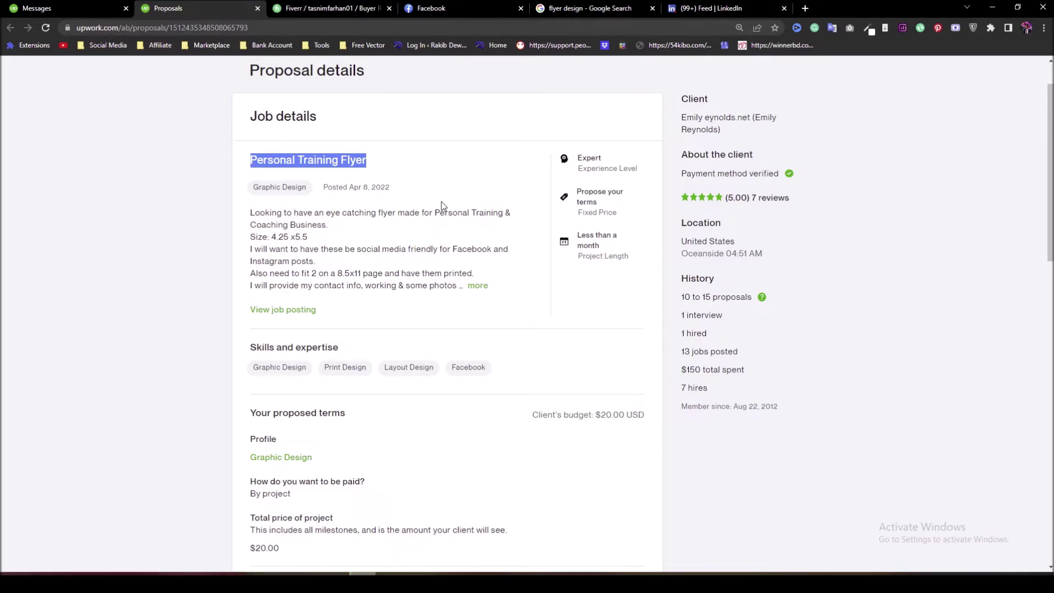
pyautogui.click(390, 228)
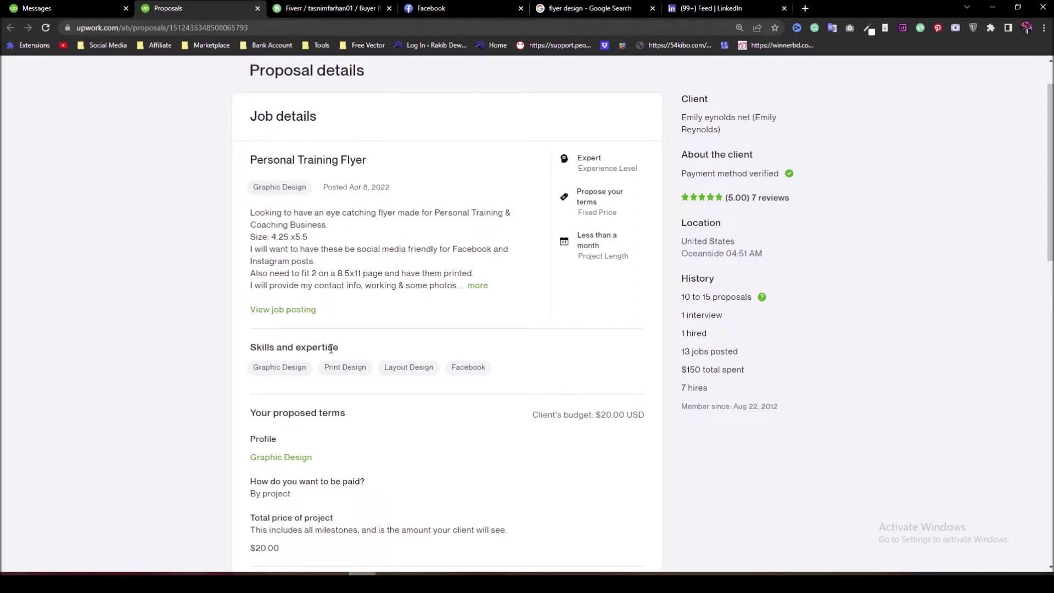
# Return to the client conversation and open the Pinterest link to the reference flyer
pyautogui.click(104, 9)
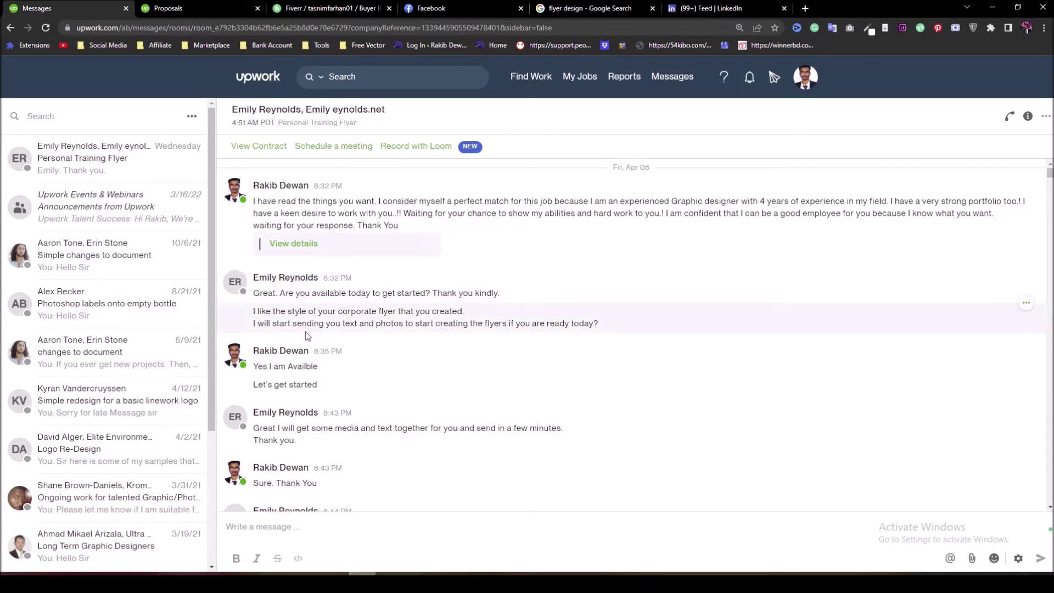
pyautogui.scroll(-2, 305, 329)
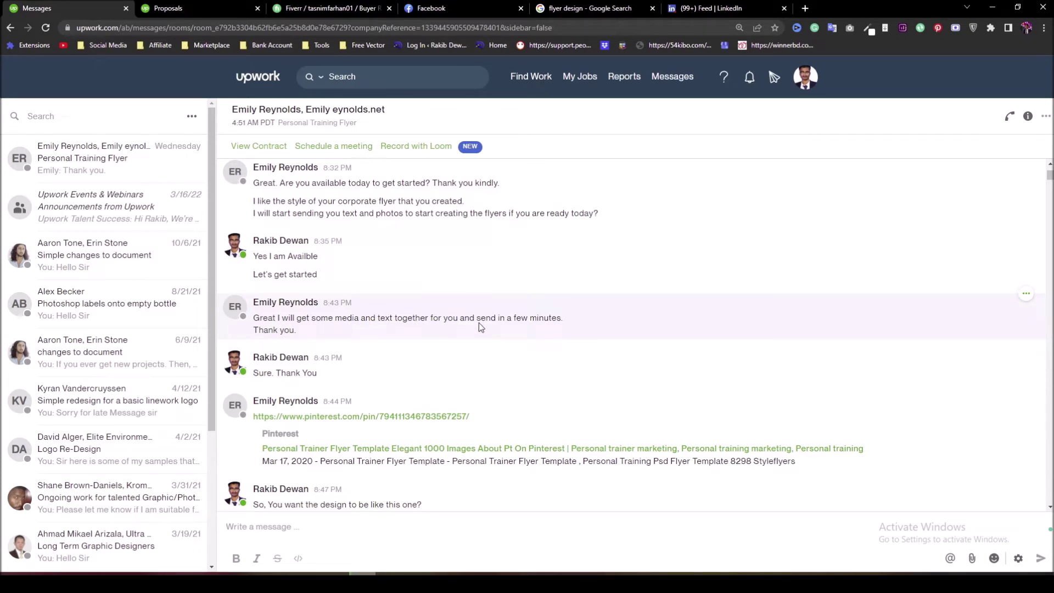
pyautogui.scroll(-2, 420, 409)
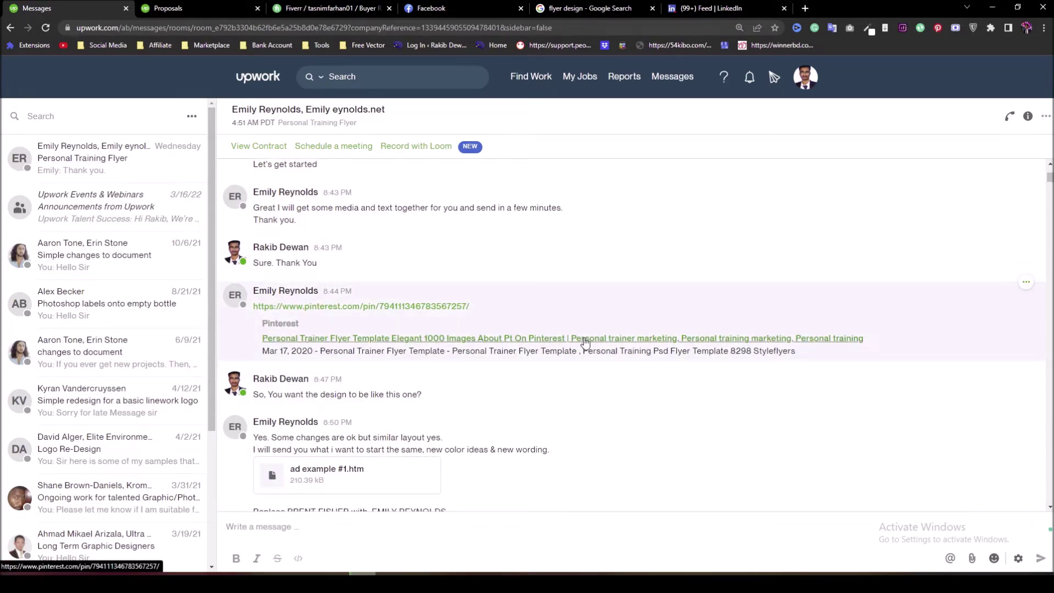
pyautogui.click(425, 306)
pyautogui.click(324, 8)
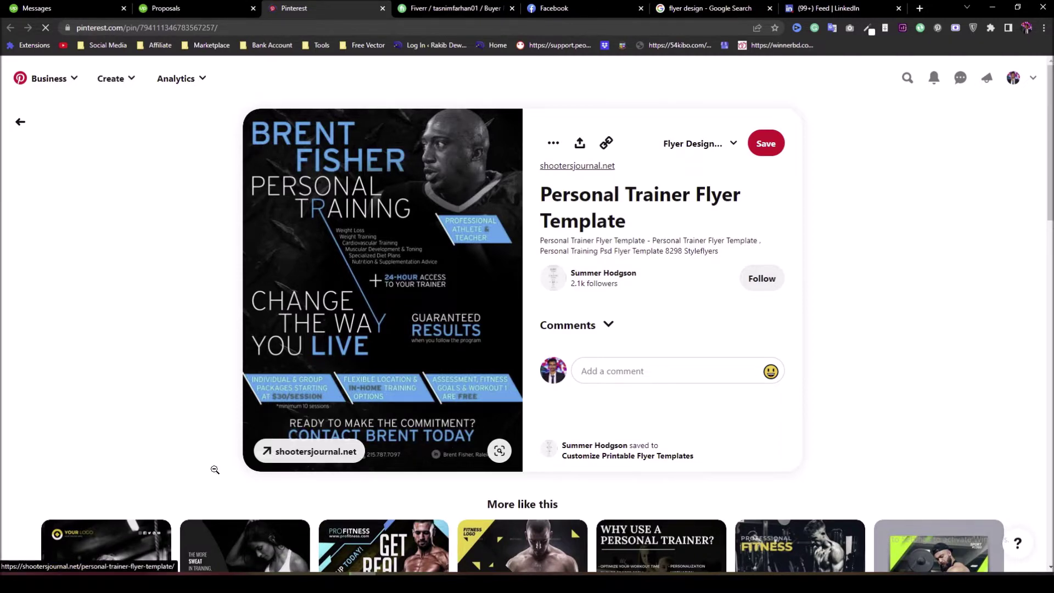
# Review the client's first wording replacements in the conversation and compare them with the Pinterest reference flyer
pyautogui.click(30, 9)
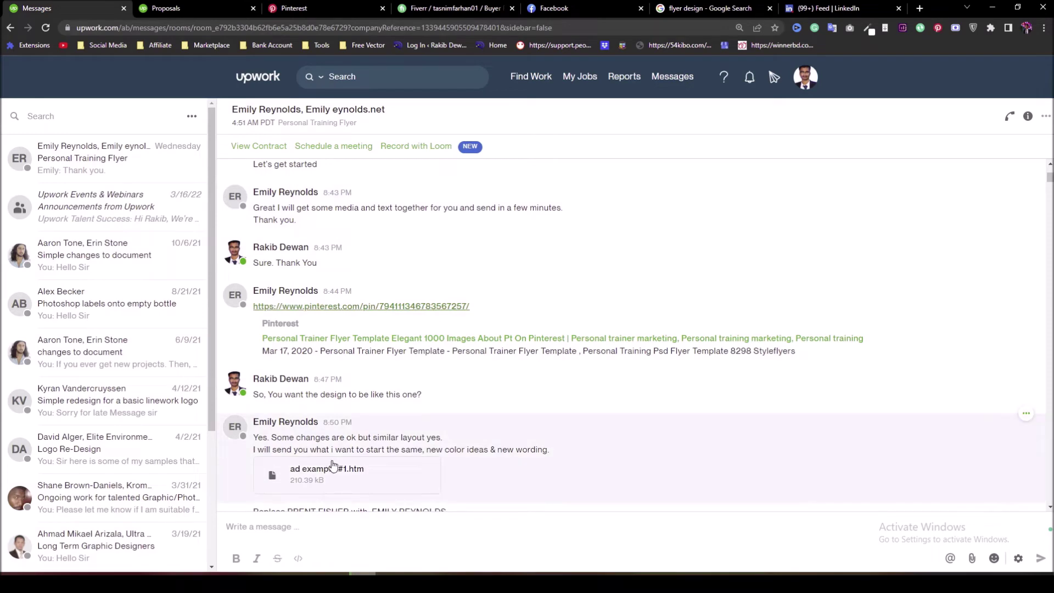
pyautogui.scroll(-1, 384, 395)
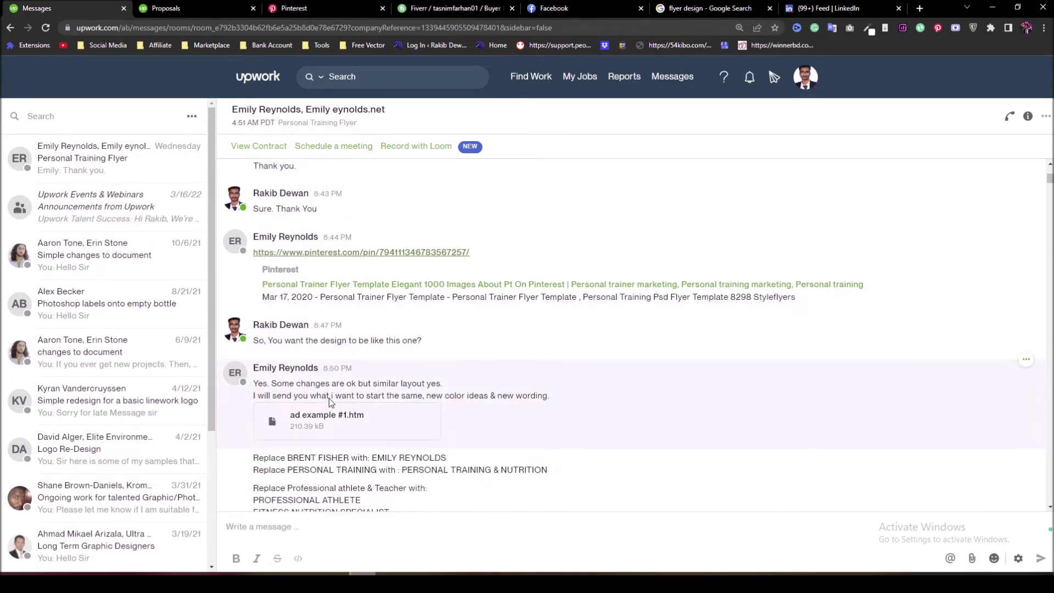
pyautogui.scroll(-3, 328, 397)
pyautogui.scroll(2, 340, 357)
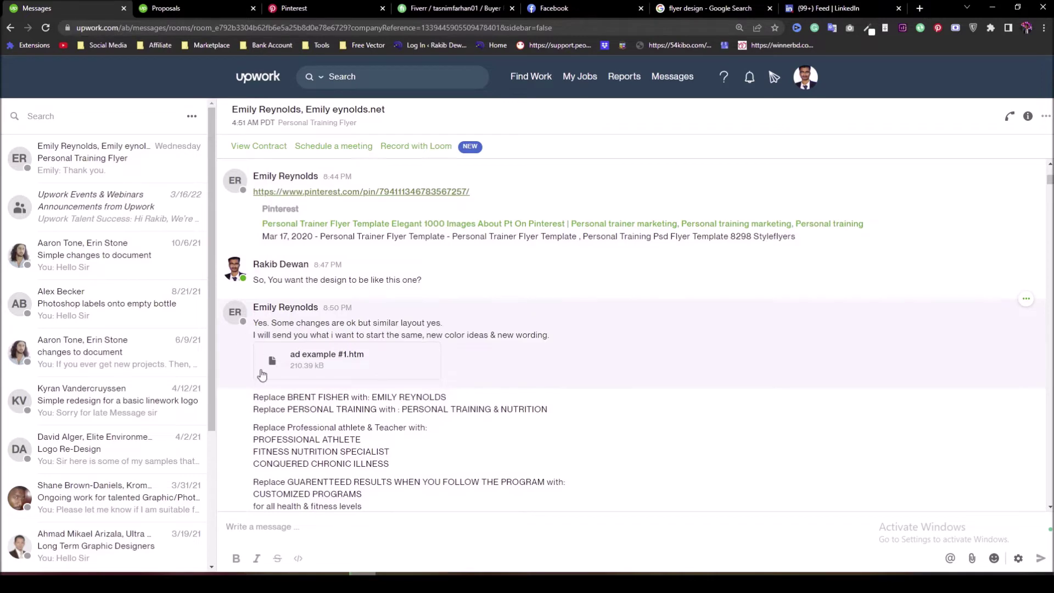
pyautogui.scroll(-2, 261, 374)
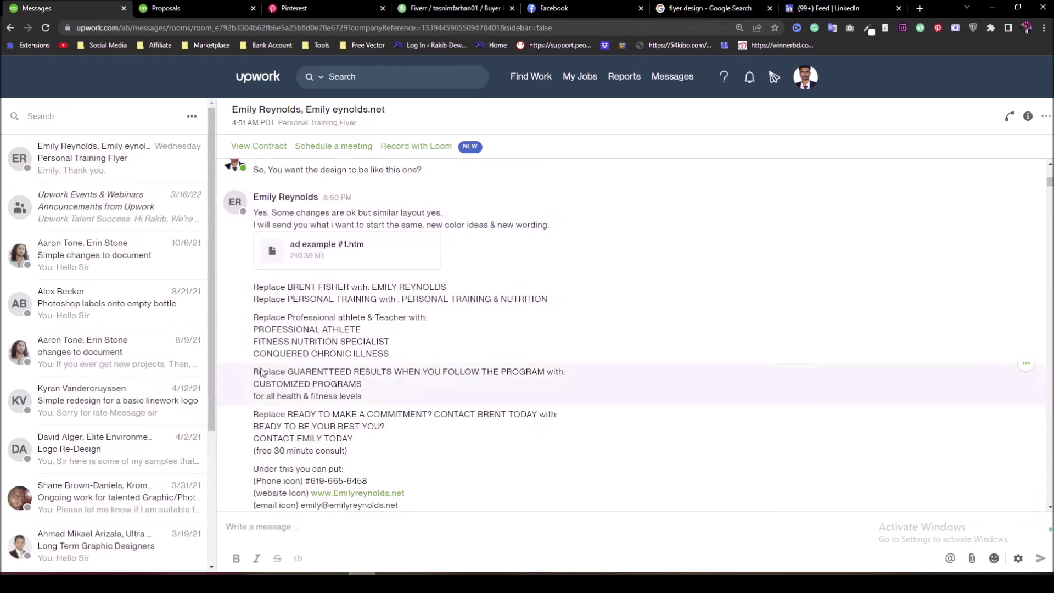
pyautogui.click(389, 11)
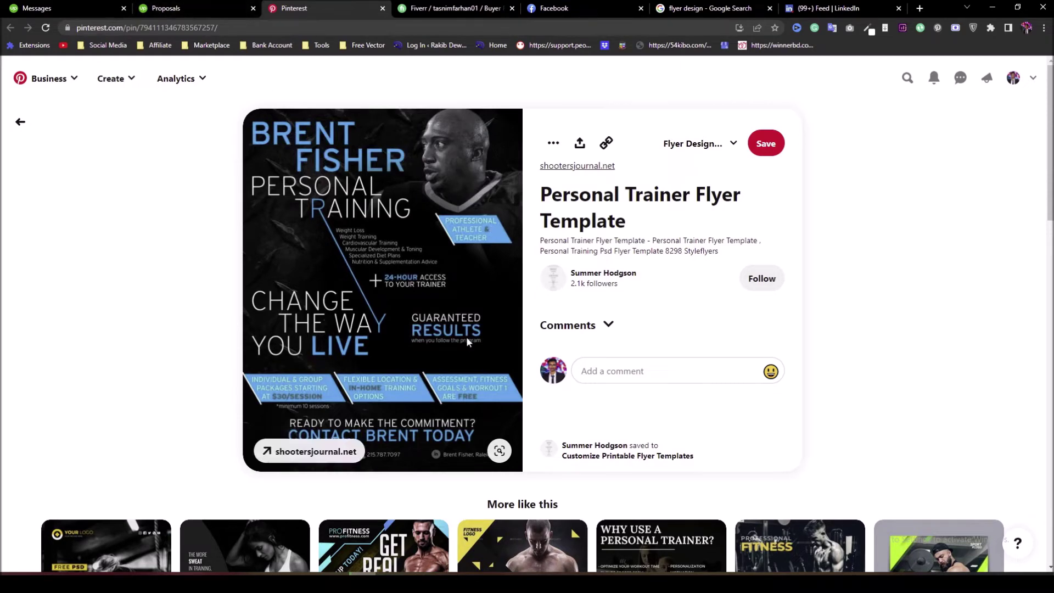
# Read the client's request to replace the training services list and check those lines on the Pinterest flyer
pyautogui.click(84, 8)
pyautogui.scroll(-3, 314, 371)
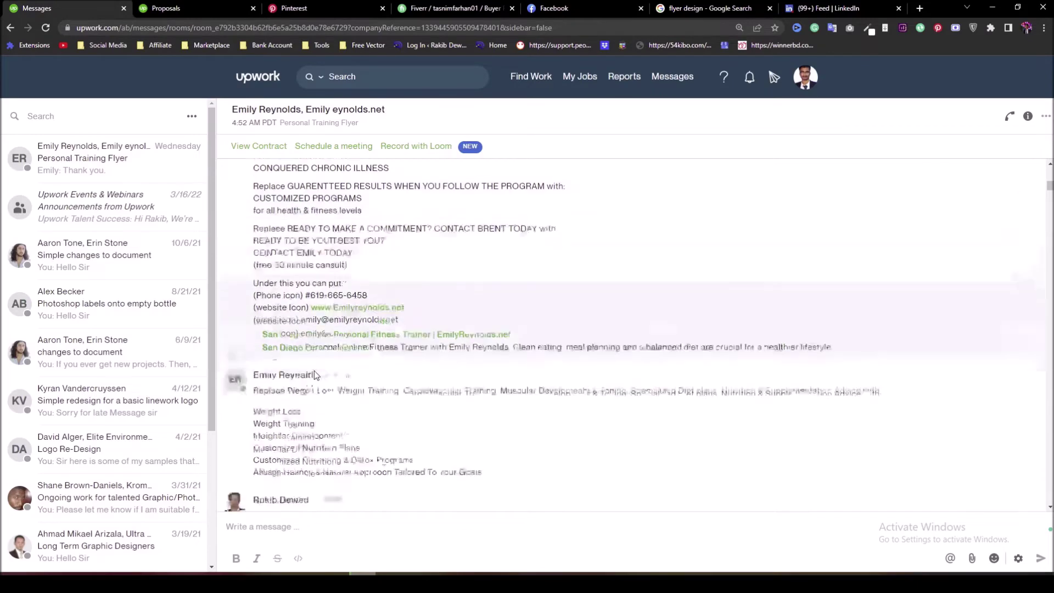
pyautogui.scroll(-4, 314, 370)
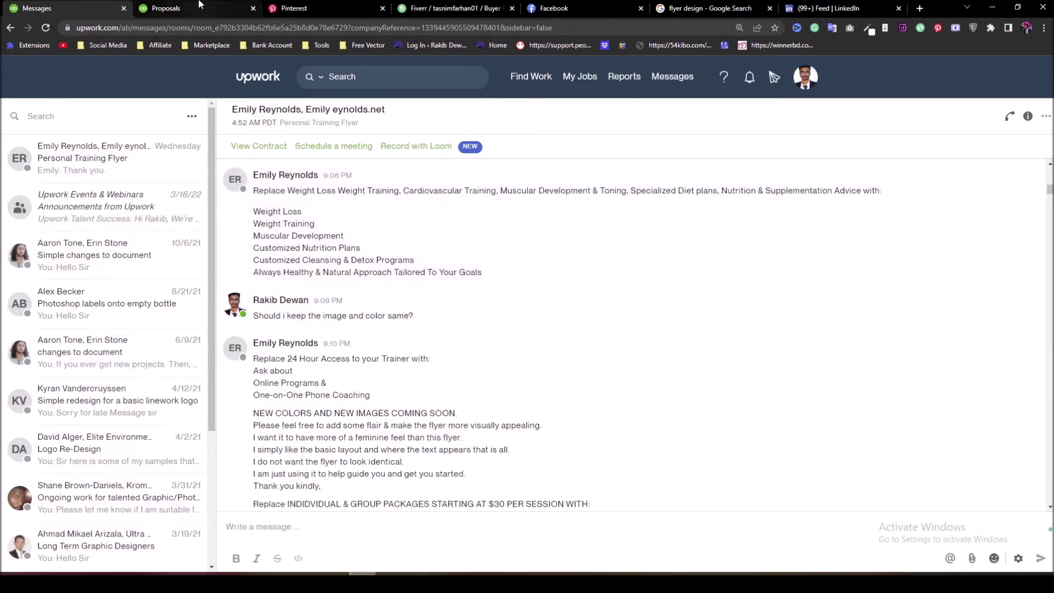
pyautogui.click(202, 6)
pyautogui.click(318, 8)
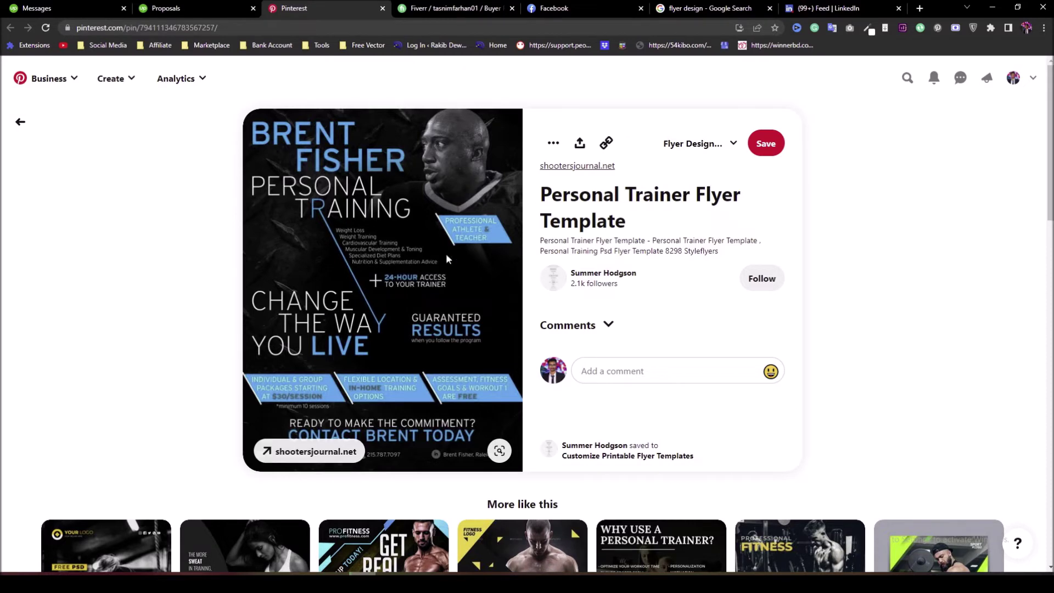
# Highlight the replacement services list in the conversation, from Weight Loss to Always Healthy & Natural Approach Tailored To Your Goals
pyautogui.click(37, 8)
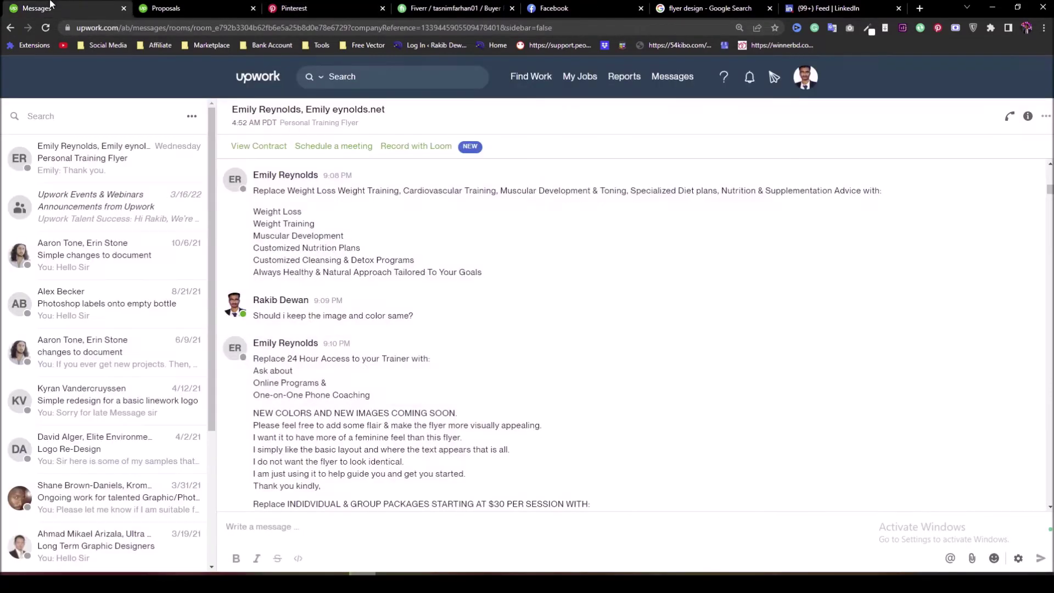
pyautogui.scroll(1, 361, 365)
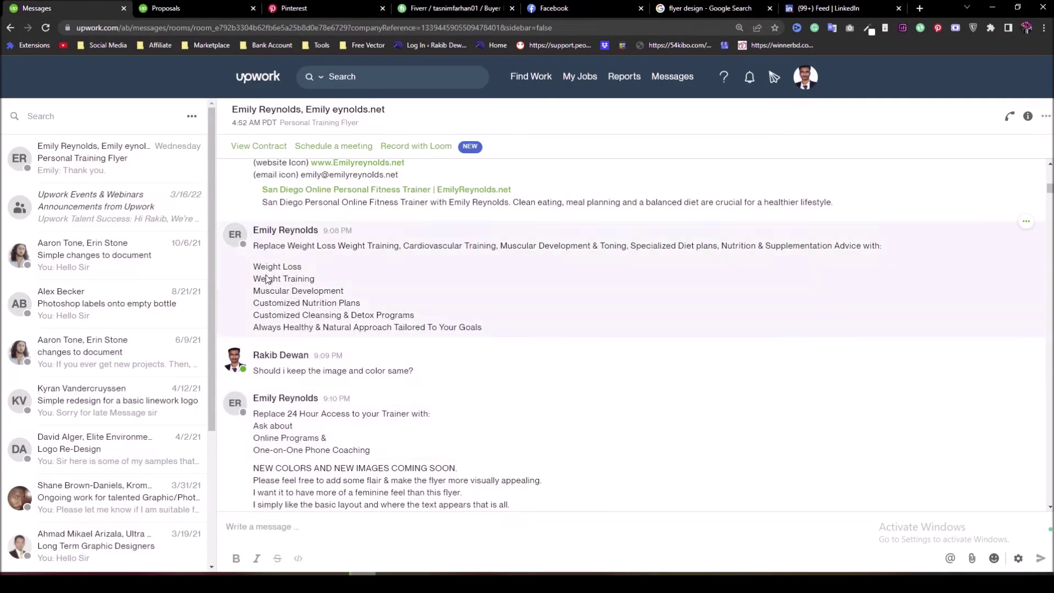
pyautogui.moveTo(253, 265)
pyautogui.mouseDown()
pyautogui.moveTo(356, 328)
pyautogui.moveTo(490, 334)
pyautogui.mouseUp()
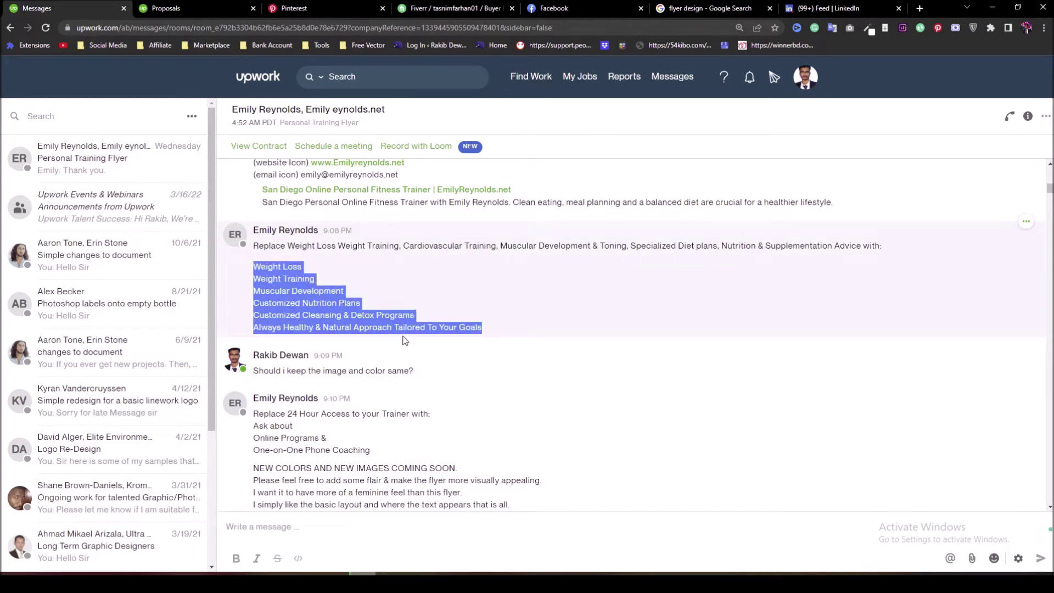
# Review the client's instructions on new colors, images and layout, and the sample flyer image sent in reply
pyautogui.scroll(-3, 402, 336)
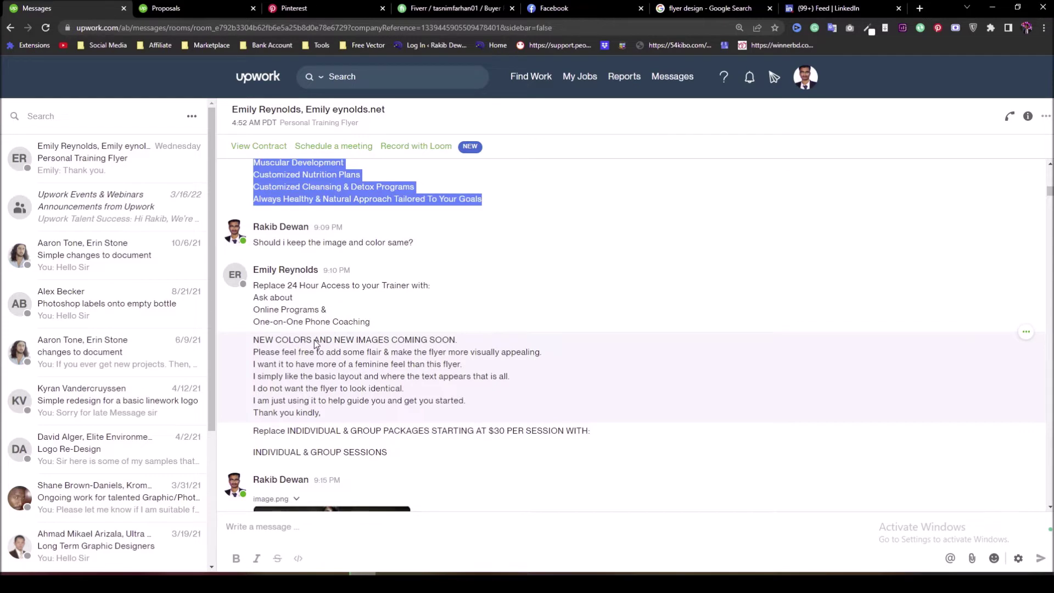
pyautogui.moveTo(248, 350); pyautogui.dragTo(351, 415)
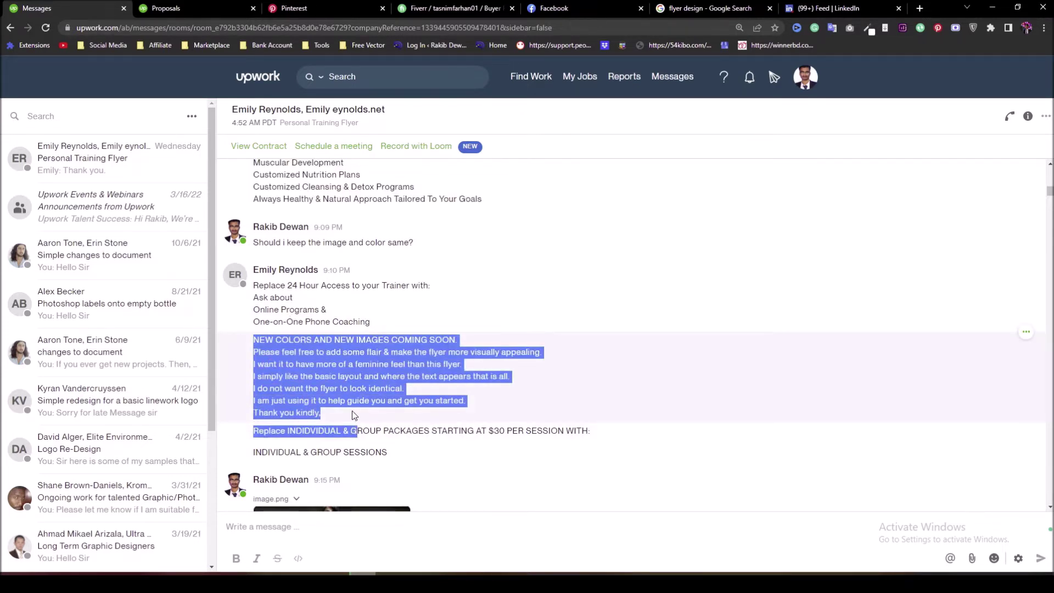
pyautogui.click(349, 397)
pyautogui.scroll(-2, 364, 413)
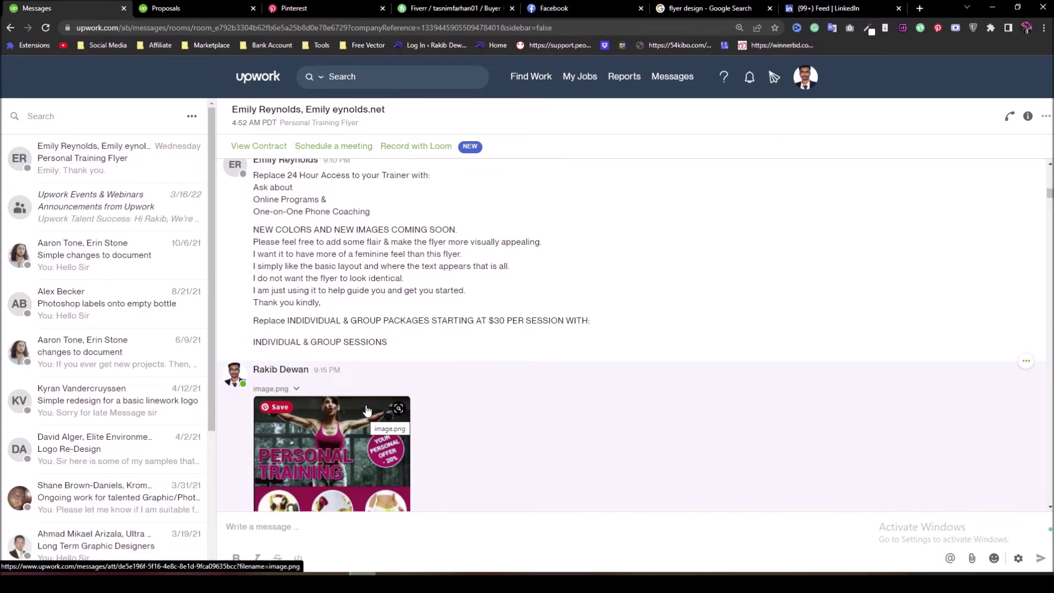
pyautogui.scroll(-2, 364, 416)
# Download the ad example #1.htm attachment from the client's earlier message and return to the conversation
pyautogui.scroll(10, 363, 413)
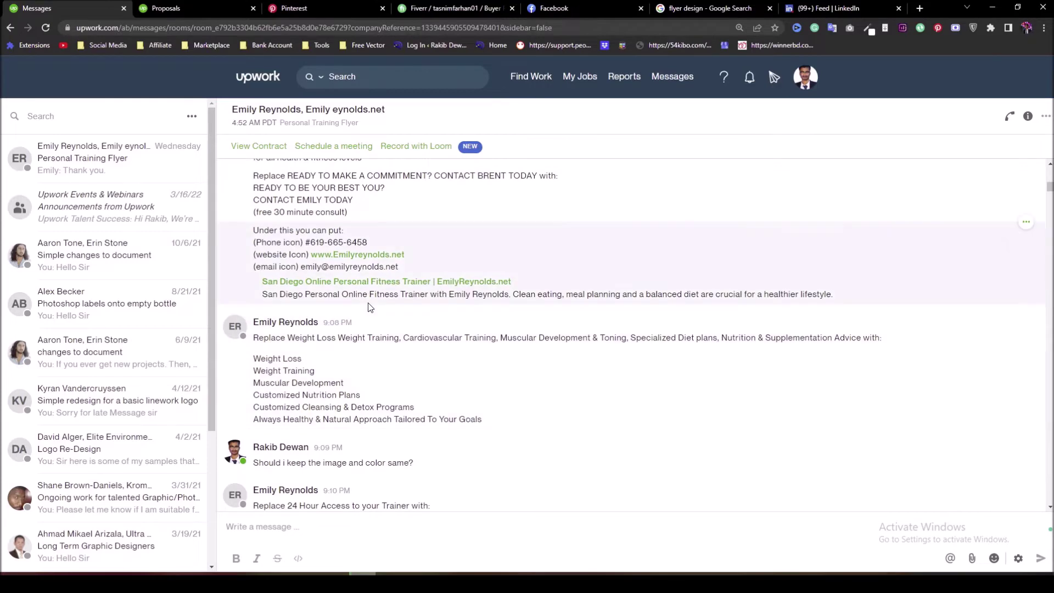
pyautogui.scroll(5, 365, 282)
pyautogui.scroll(2, 365, 283)
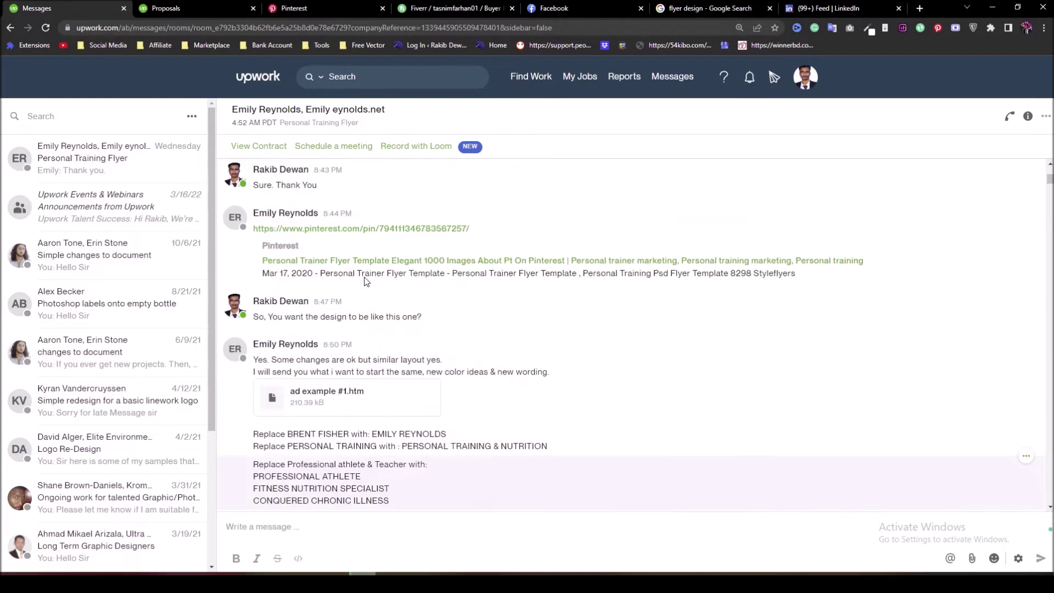
pyautogui.scroll(-5, 365, 281)
pyautogui.scroll(2, 364, 276)
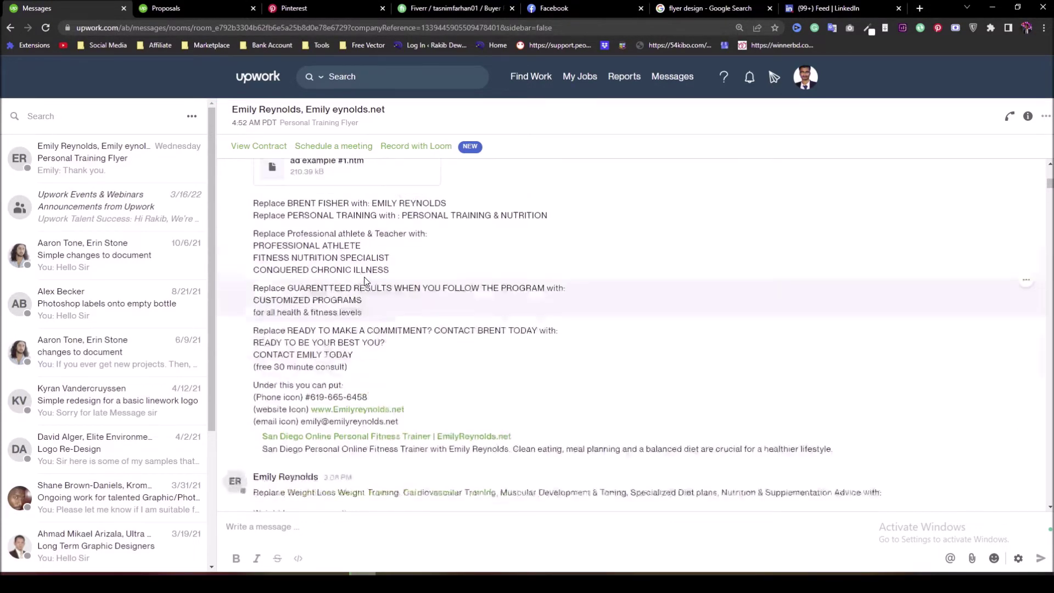
pyautogui.click(354, 228)
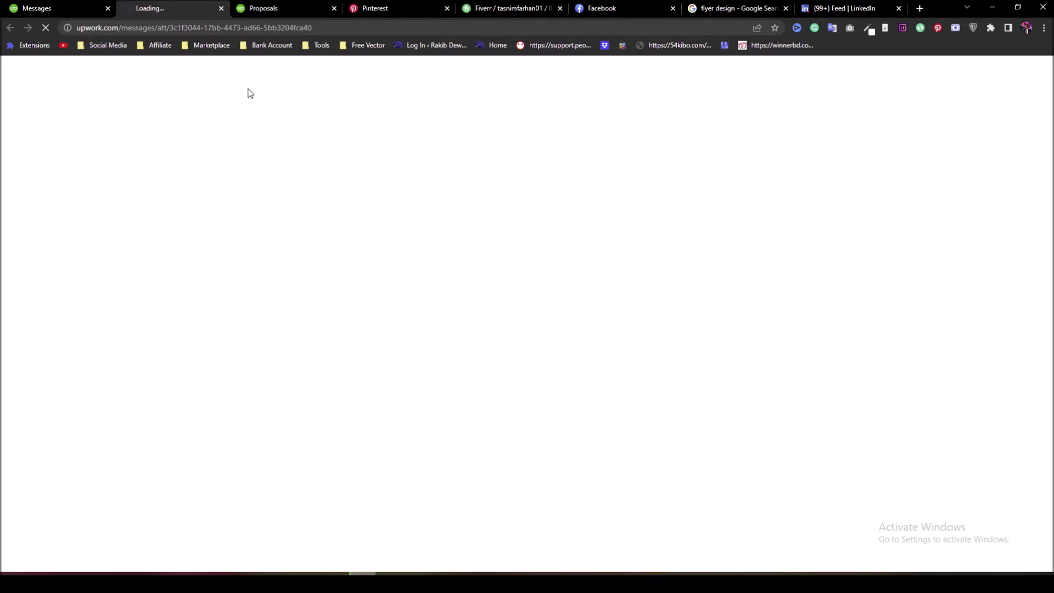
pyautogui.hotkey('ctrl', '1')
# Open the client's website from the contact details message in a new tab, and resume reading the conversation
pyautogui.scroll(-2, 383, 417)
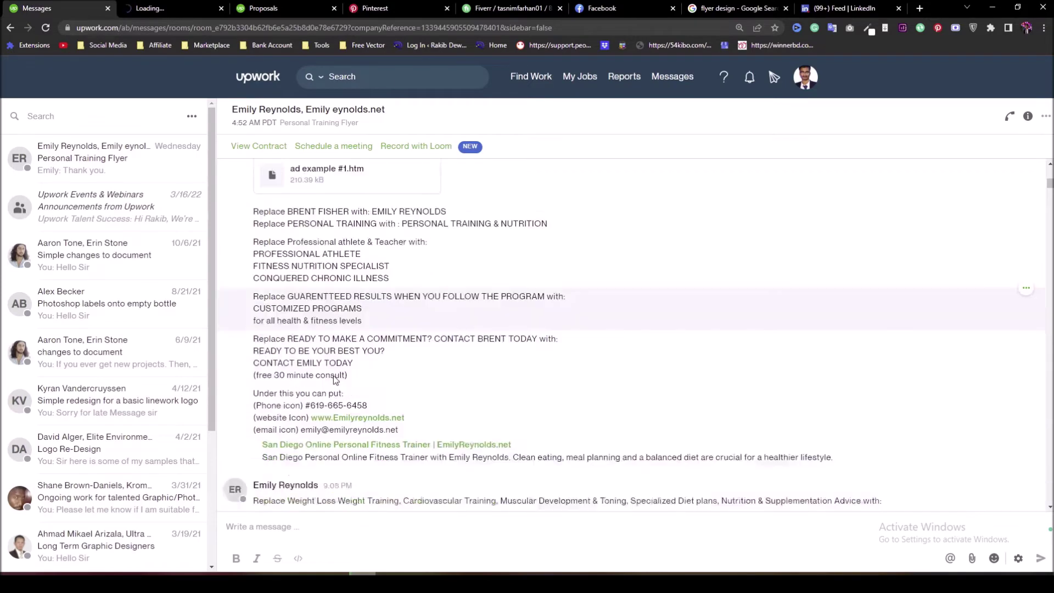
pyautogui.scroll(-1, 336, 318)
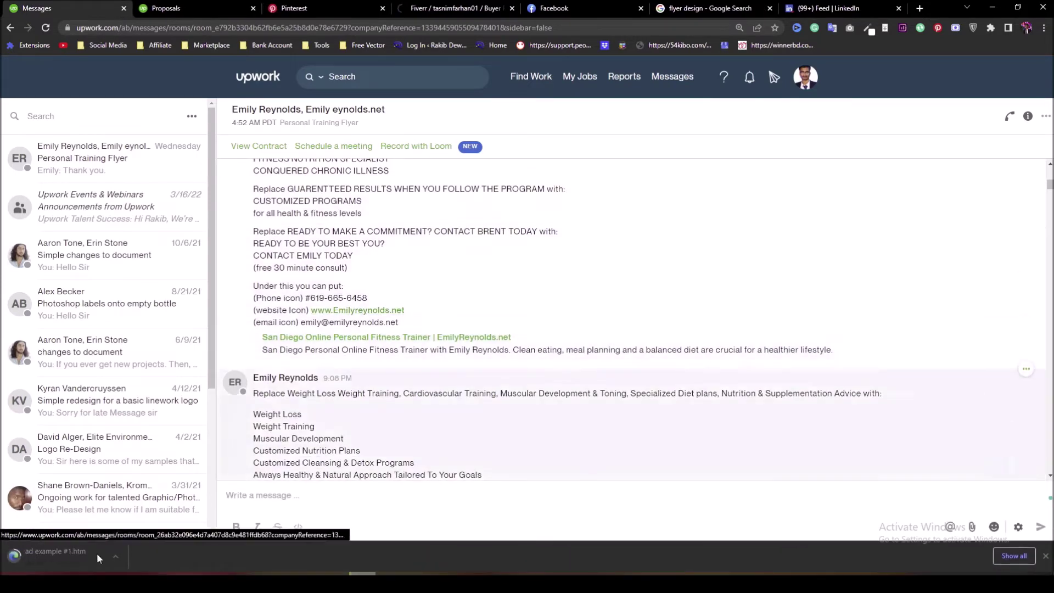
pyautogui.middleClick(371, 316)
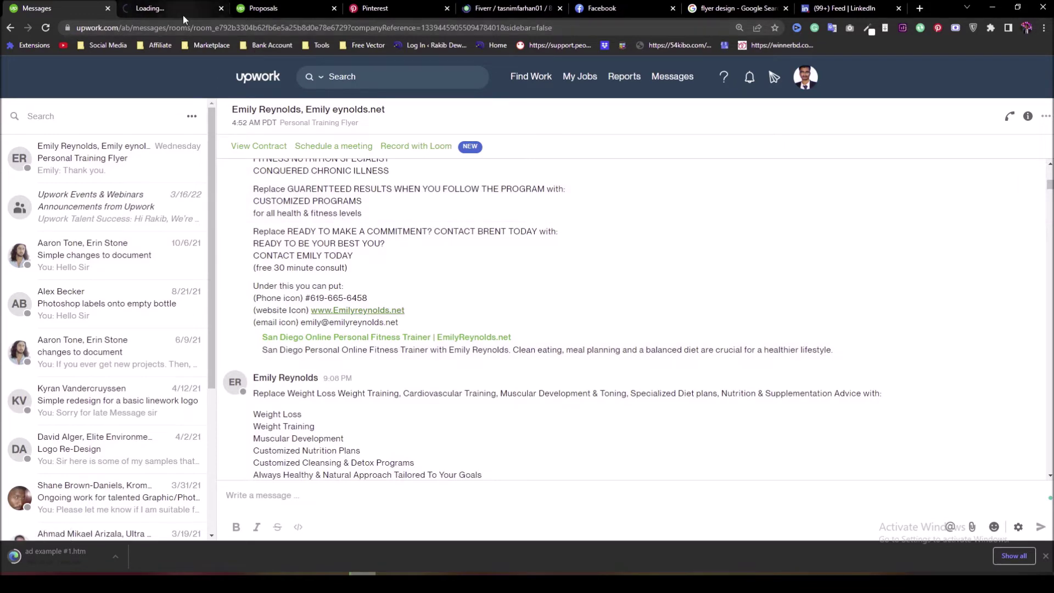
pyautogui.click(183, 11)
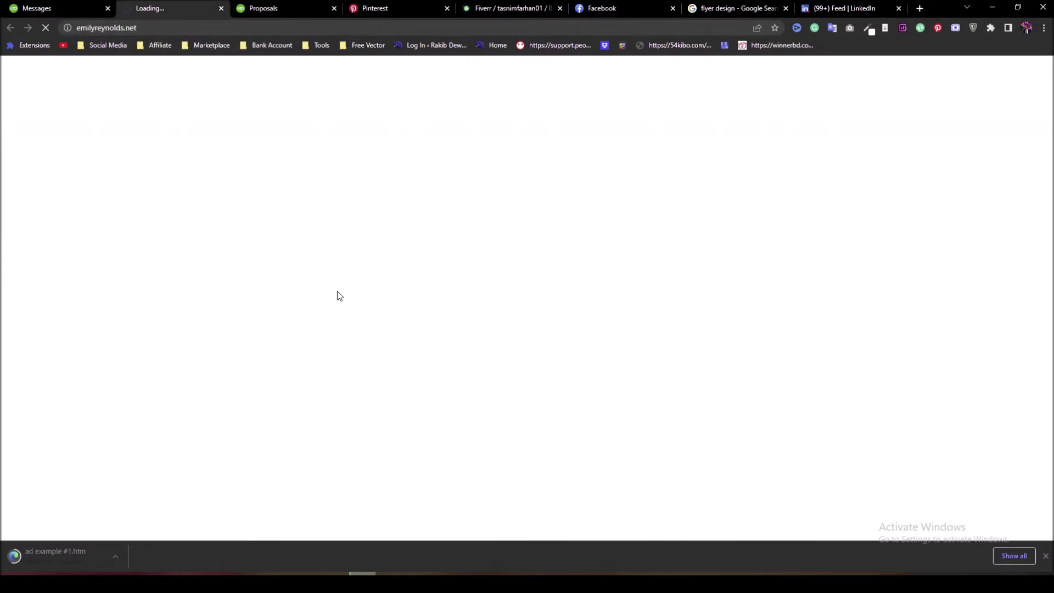
pyautogui.click(45, 7)
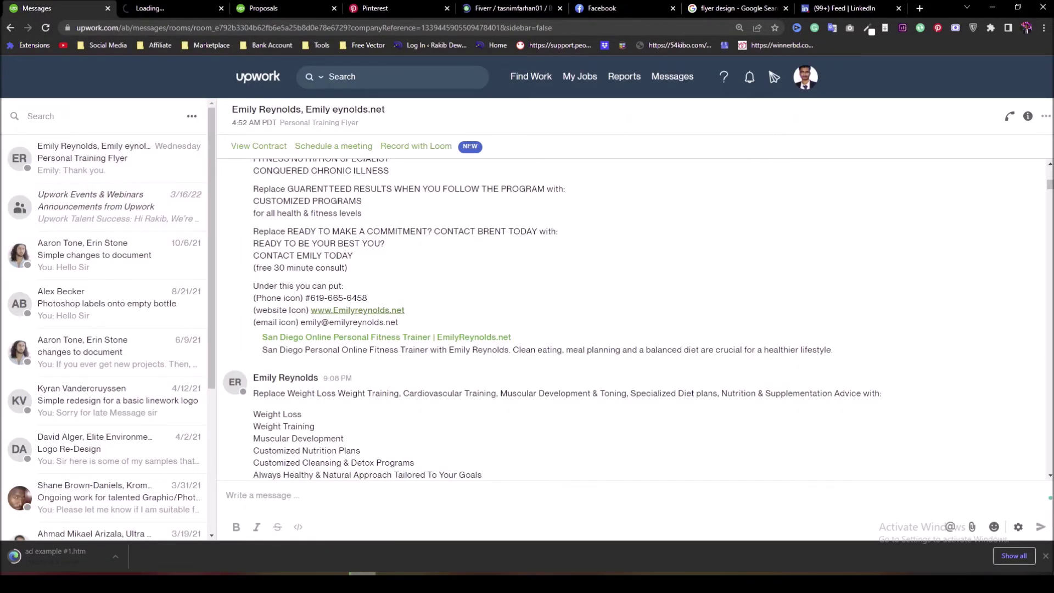
pyautogui.scroll(-9, 333, 311)
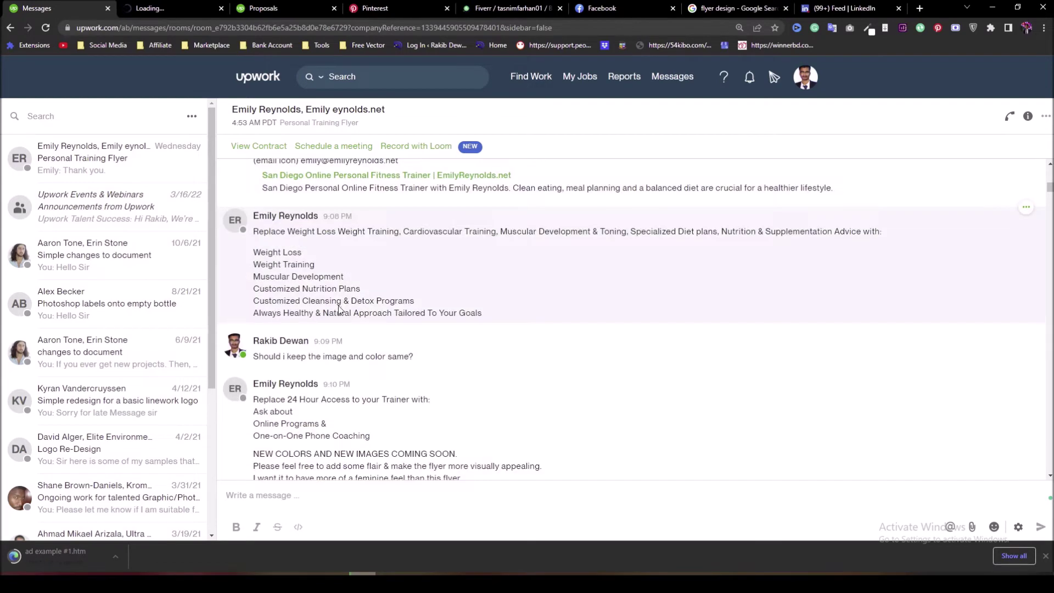
# Check the two sample flyer images against the client's 9:10 PM message about new colors, new images and layout
pyautogui.scroll(-8, 333, 313)
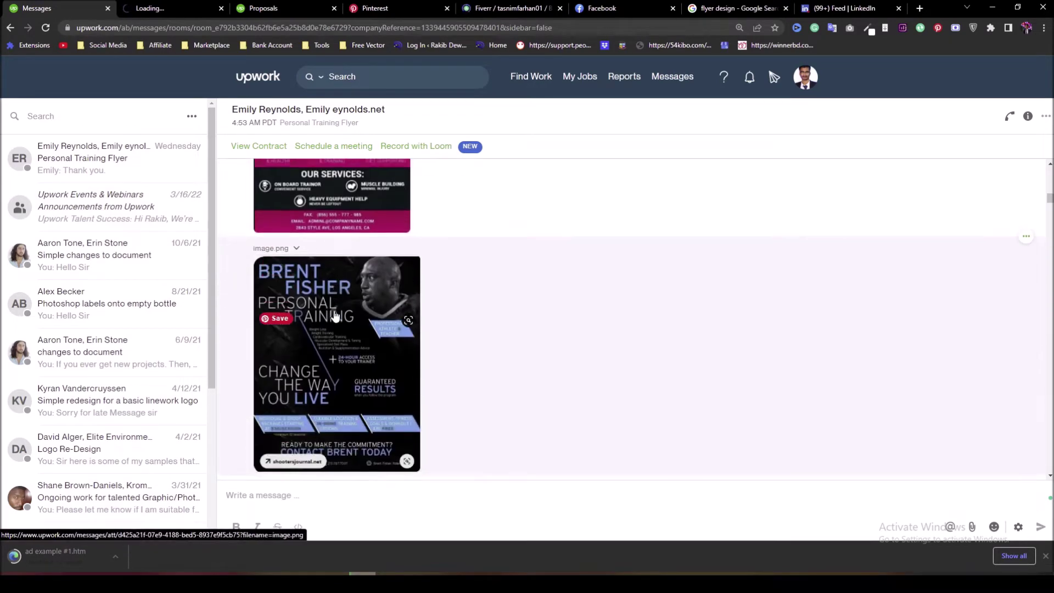
pyautogui.scroll(10, 277, 240)
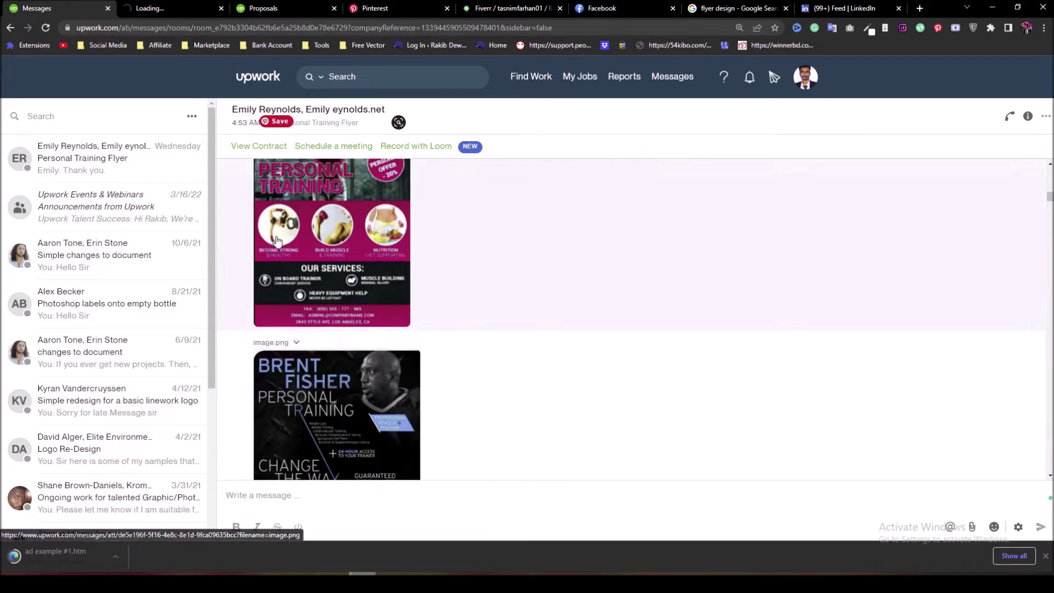
pyautogui.scroll(1, 292, 269)
pyautogui.moveTo(251, 217); pyautogui.dragTo(295, 283)
pyautogui.click(308, 264)
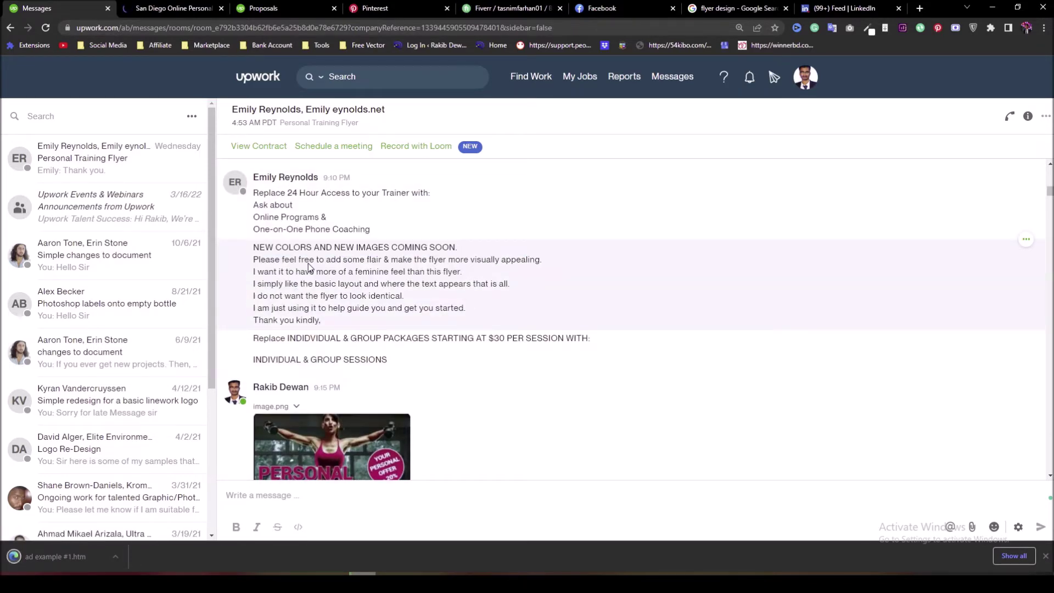
# Reread the client's brief from the start of the conversation and highlight the question about keeping the image and color same
pyautogui.scroll(6, 308, 264)
pyautogui.scroll(10, 309, 267)
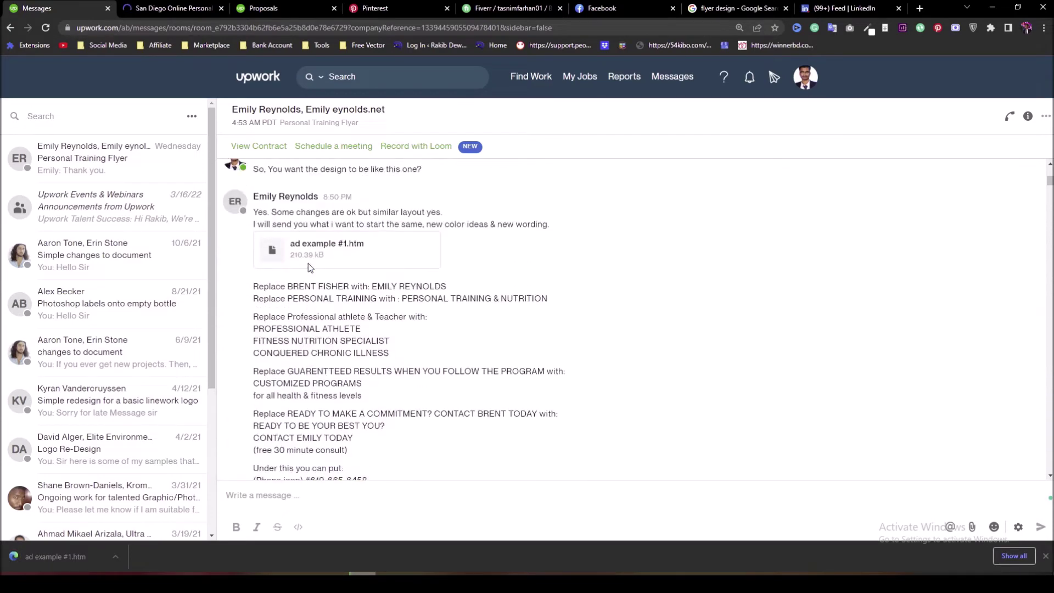
pyautogui.scroll(3, 307, 262)
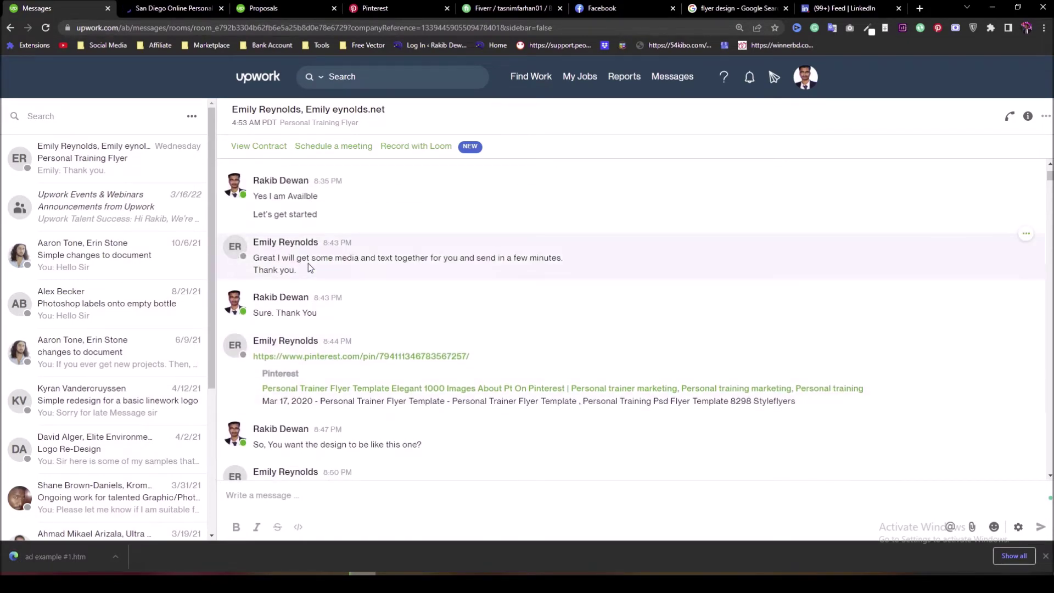
pyautogui.scroll(-4, 308, 263)
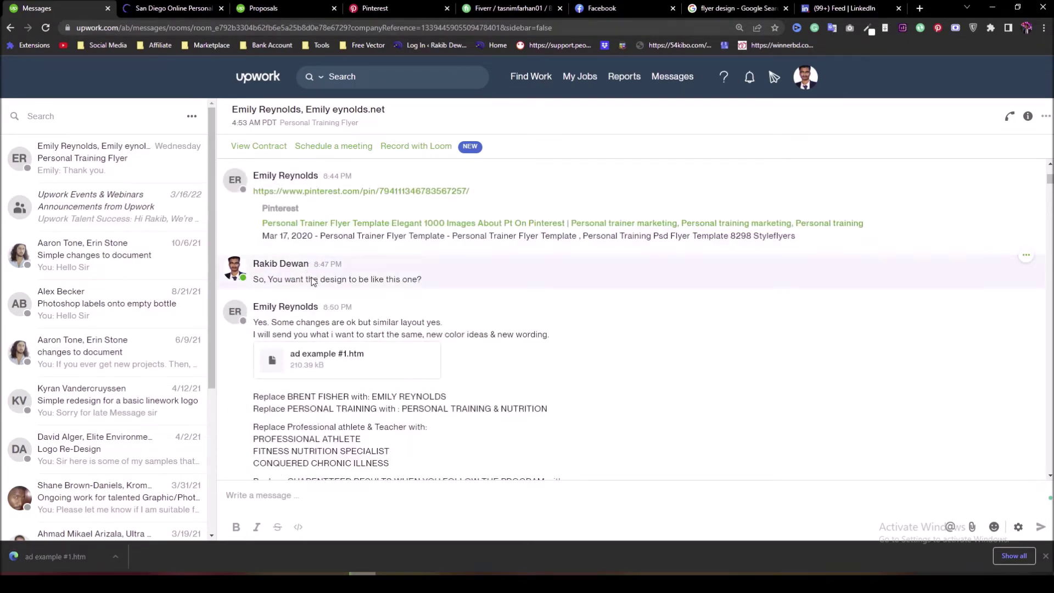
pyautogui.scroll(-6, 309, 269)
pyautogui.scroll(-3, 311, 276)
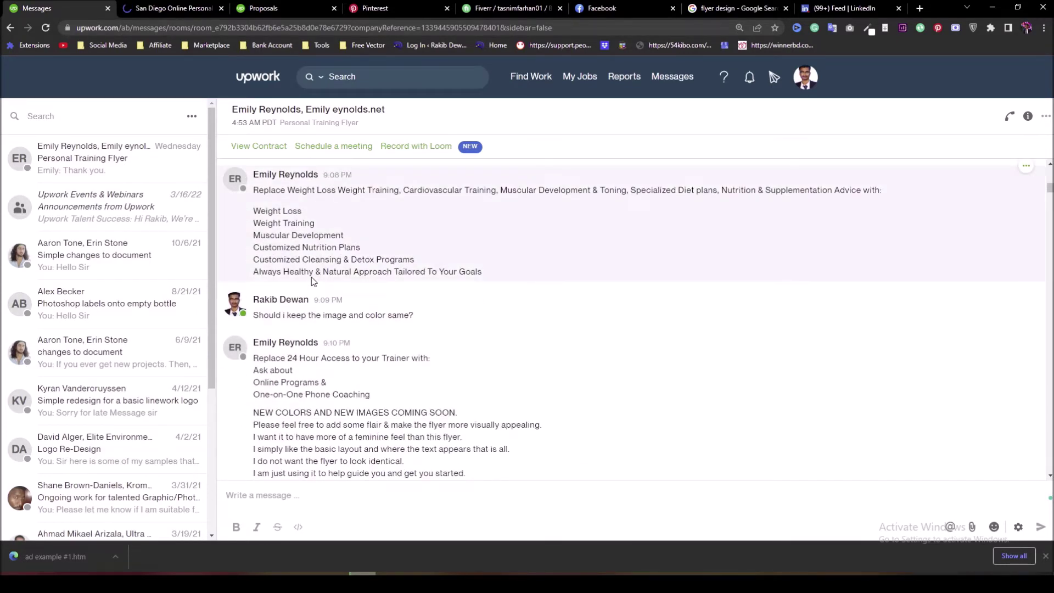
pyautogui.moveTo(269, 316); pyautogui.dragTo(408, 318)
pyautogui.click(399, 319)
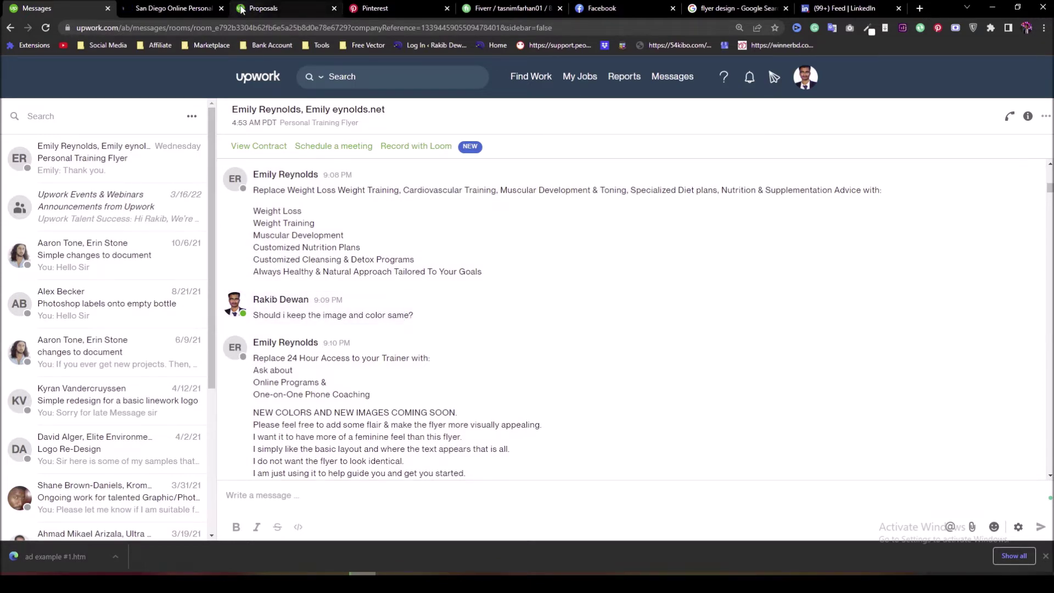
# Examine the pink and the black-and-blue sample flyers, along with the question of which layout the client wants
pyautogui.scroll(-1, 292, 183)
pyautogui.scroll(-3, 292, 183)
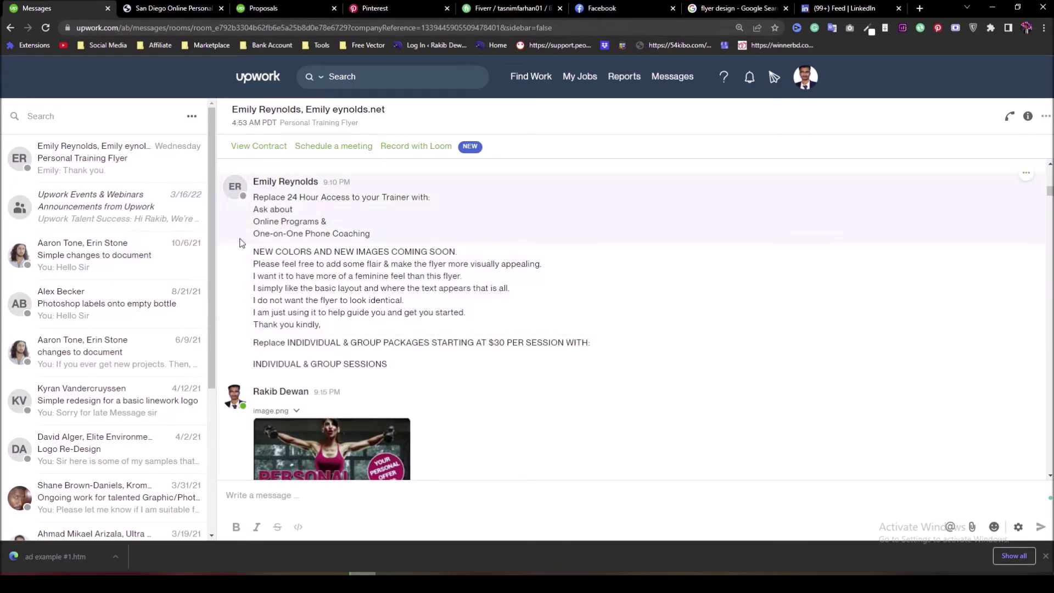
pyautogui.scroll(-10, 300, 310)
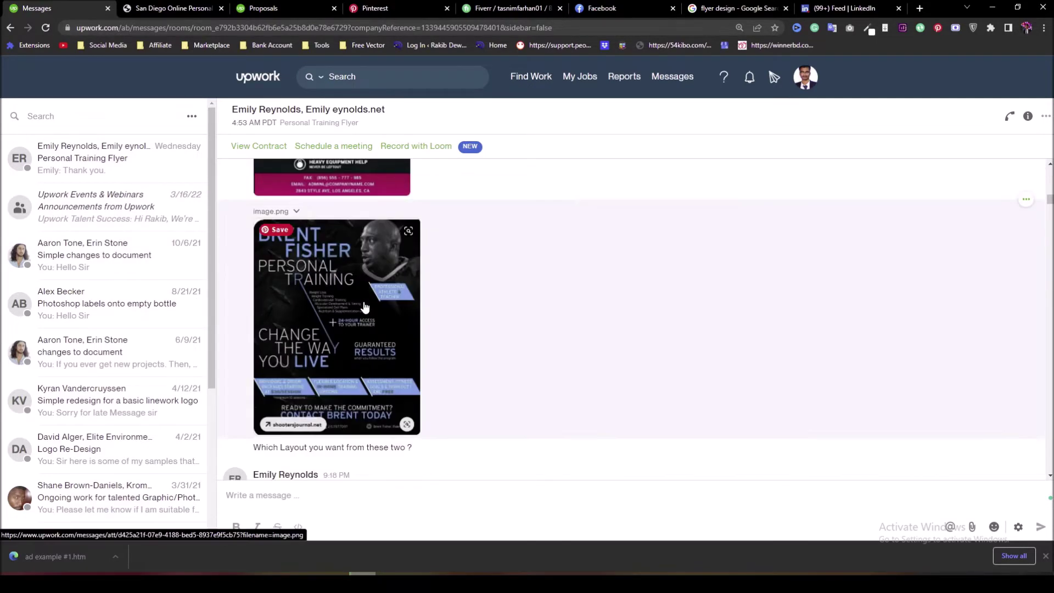
pyautogui.scroll(-4, 365, 308)
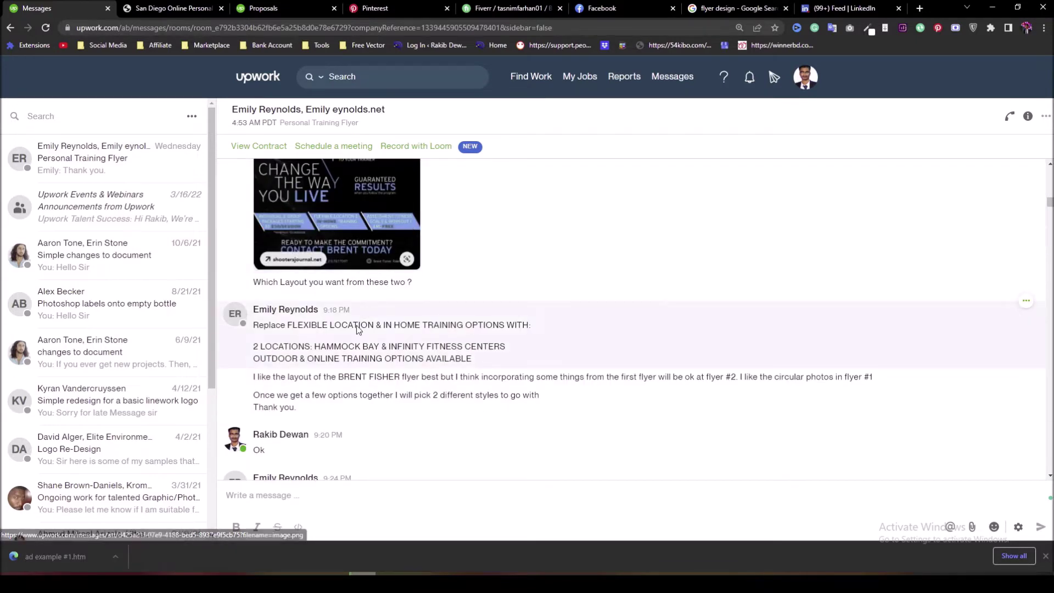
pyautogui.scroll(2, 357, 328)
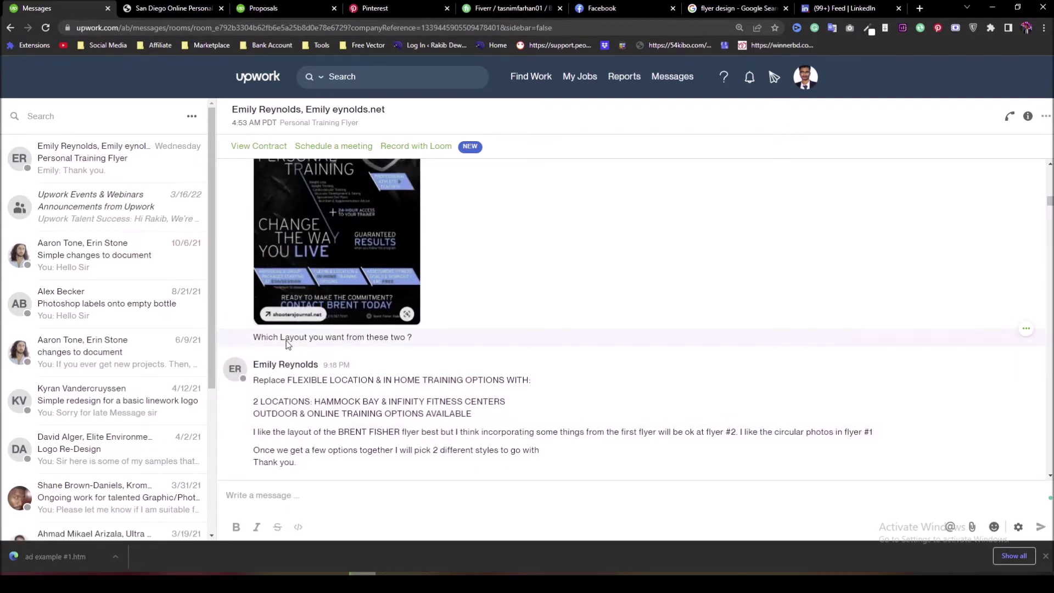
pyautogui.scroll(1, 286, 339)
pyautogui.scroll(4, 284, 227)
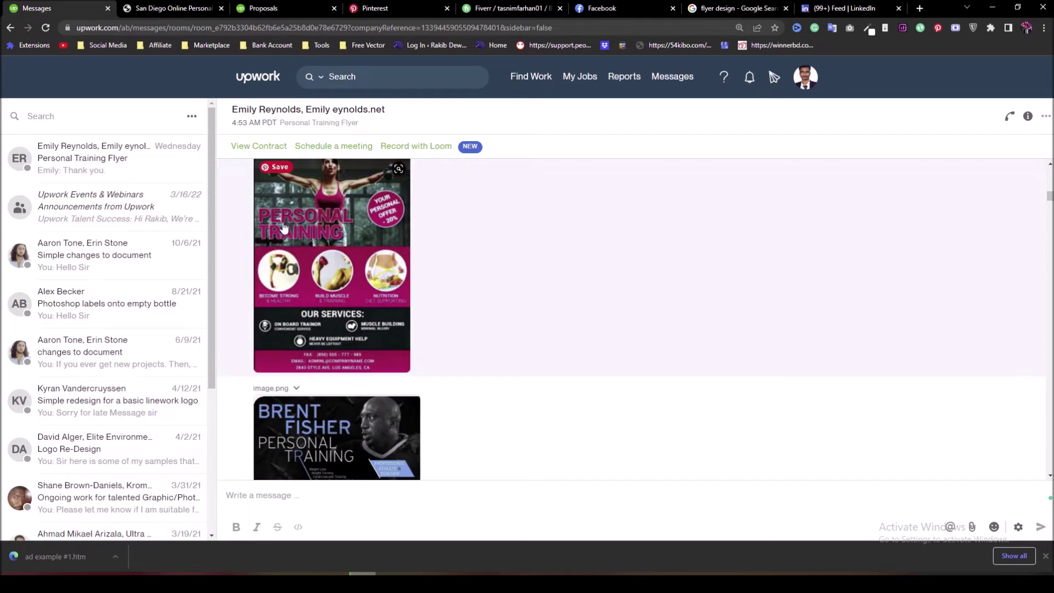
pyautogui.scroll(3, 284, 226)
pyautogui.scroll(-5, 307, 275)
pyautogui.scroll(2, 319, 294)
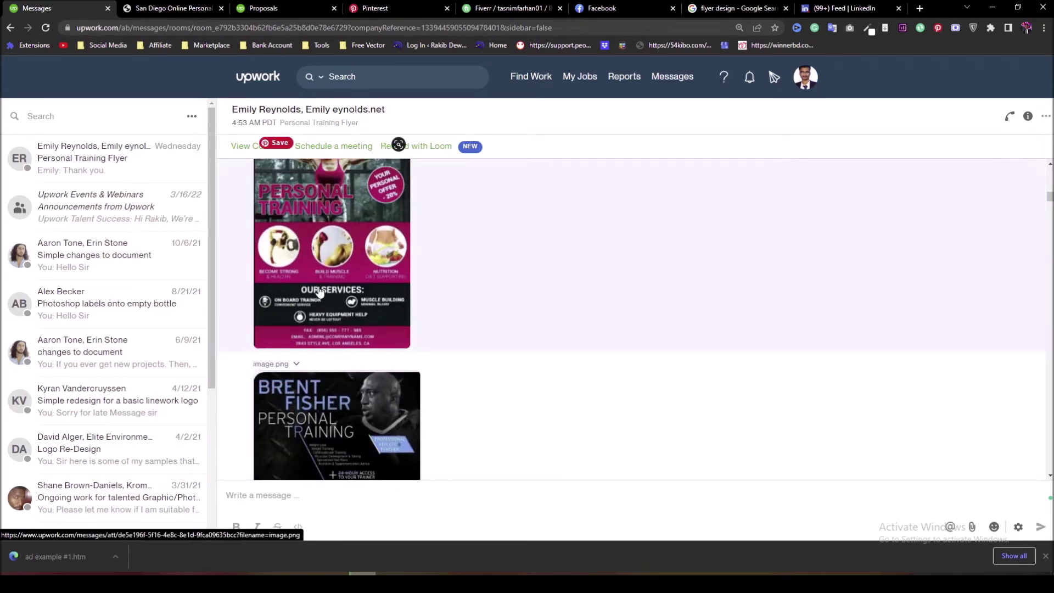
# Look through the client's website, and open the downloaded ad example #1.htm in the browser for a brief check
pyautogui.click(129, 7)
pyautogui.scroll(-15, 413, 280)
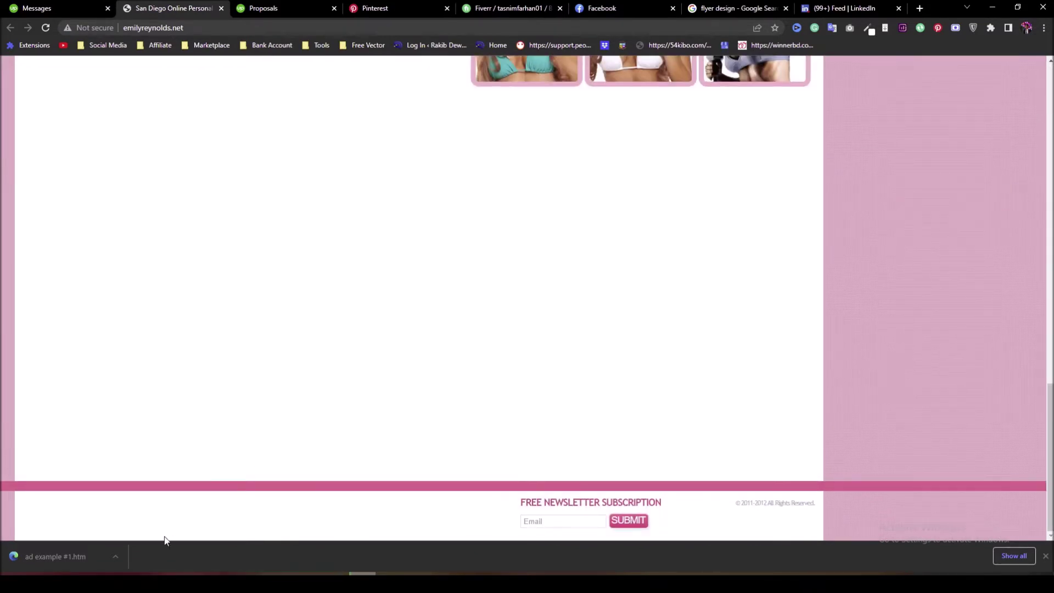
pyautogui.click(65, 559)
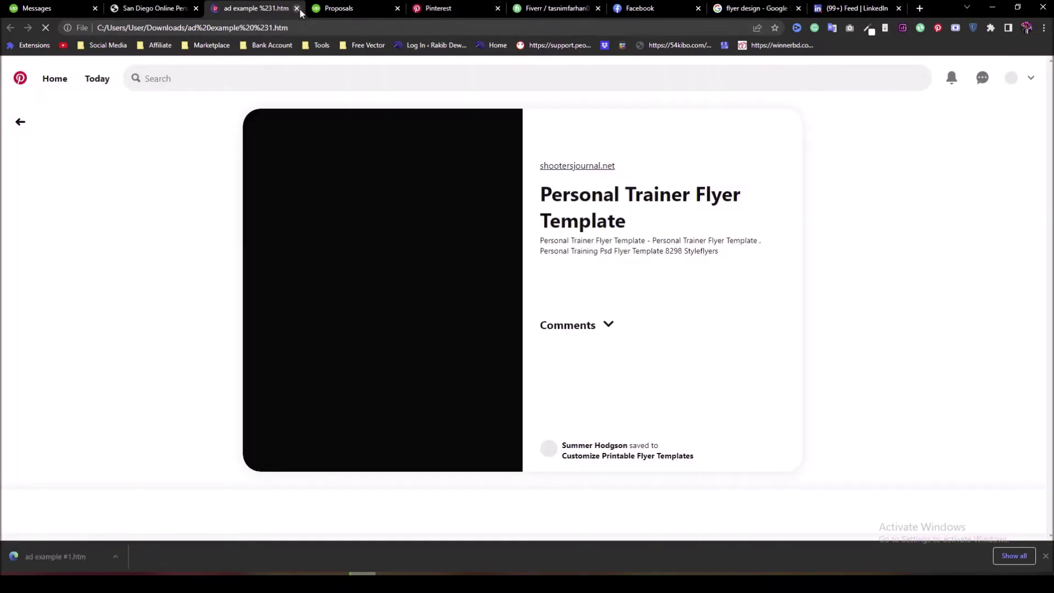
pyautogui.click(296, 8)
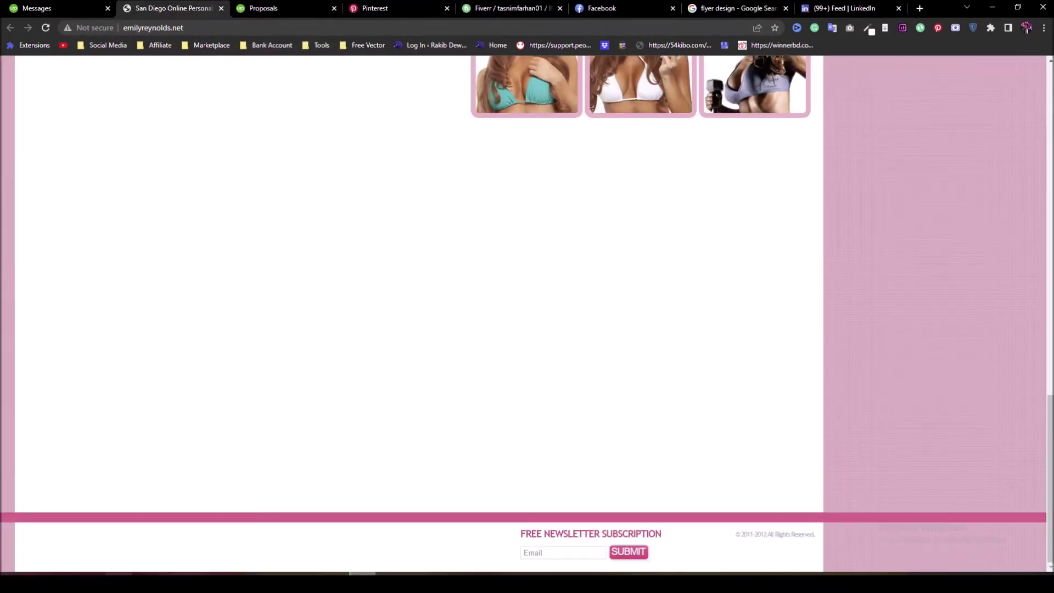
# Preview ad example #1 in the Downloads folder and open its shootersjournal.net link in Microsoft Edge, dismissing the sync notice
pyautogui.moveTo(160, 581)
pyautogui.click(101, 546)
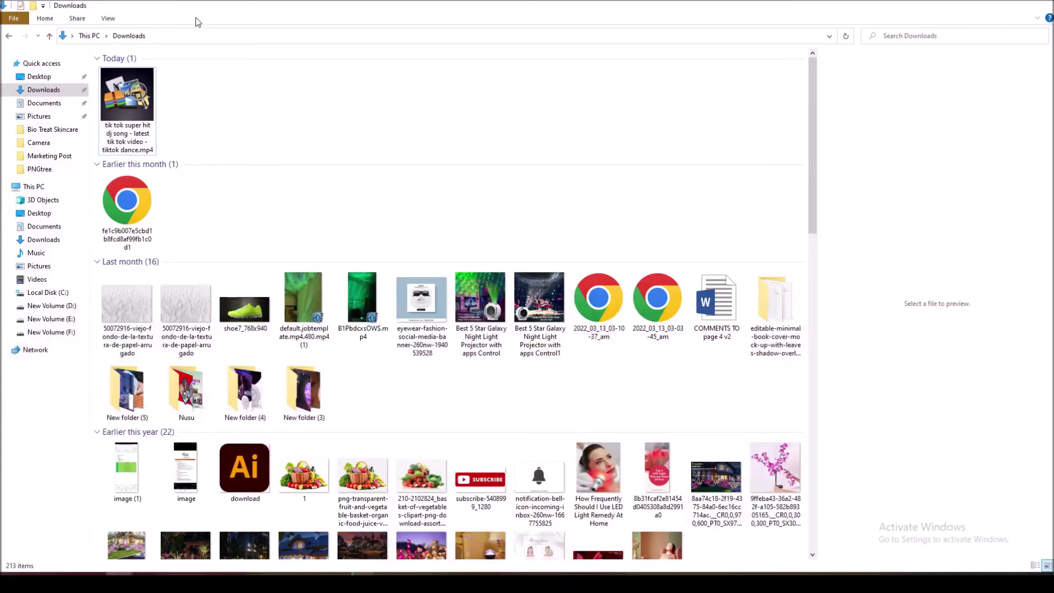
pyautogui.click(178, 95)
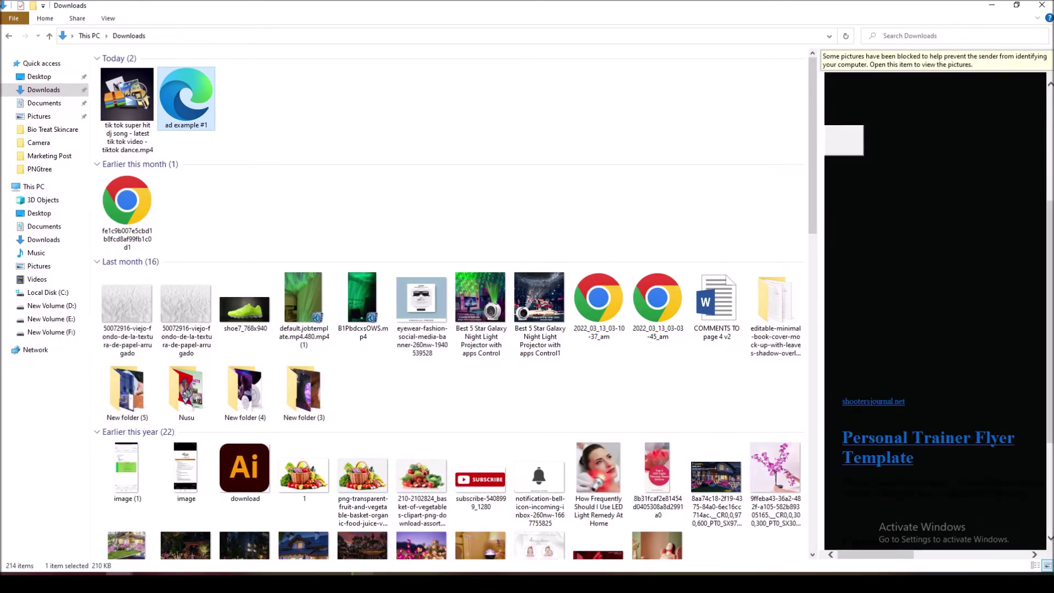
pyautogui.click(876, 401)
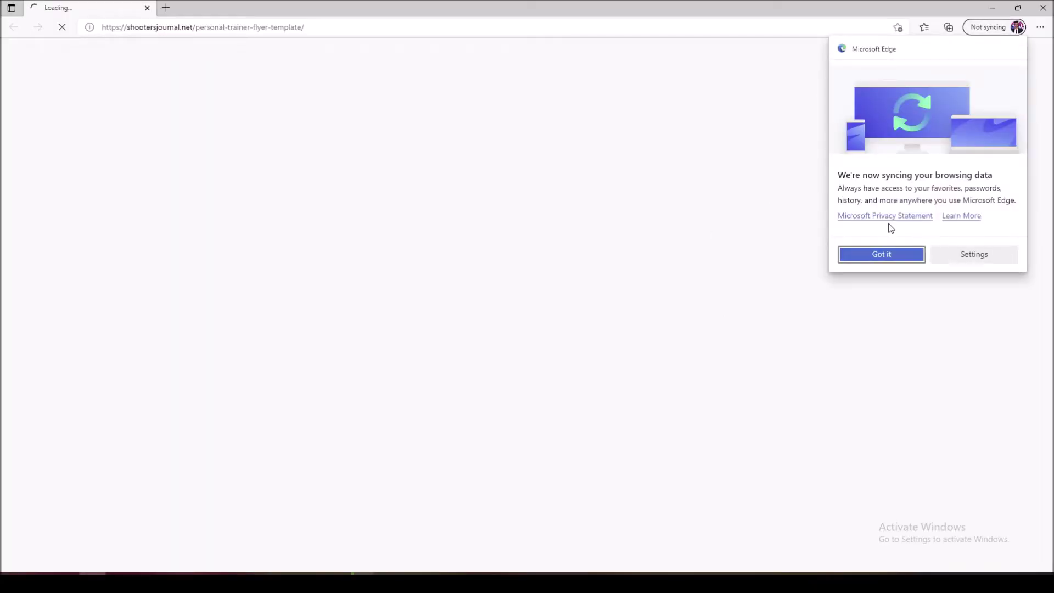
pyautogui.click(891, 256)
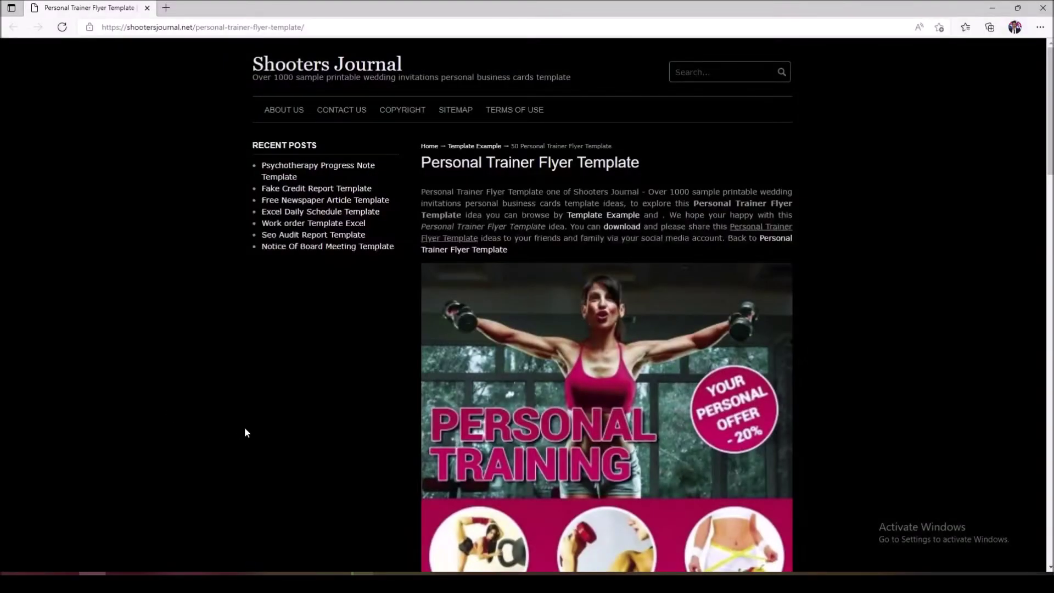
# Examine the pink personal training flyer on the Personal Trainer Flyer Template page, and return to the Upwork conversation
pyautogui.scroll(-10, 622, 289)
pyautogui.scroll(6, 609, 285)
pyautogui.scroll(-2, 658, 285)
pyautogui.scroll(3, 660, 286)
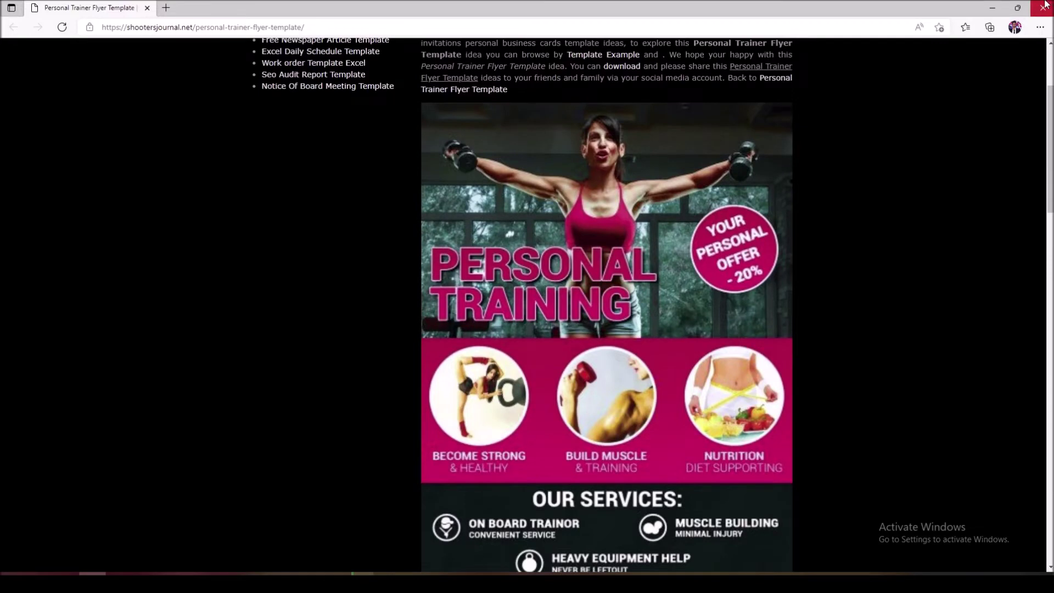
pyautogui.click(991, 8)
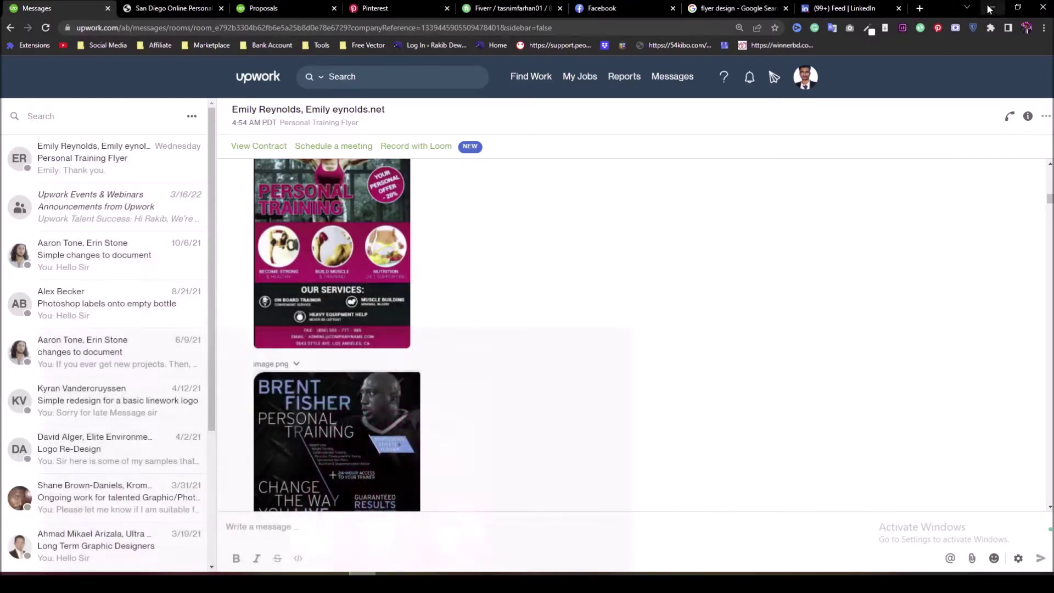
# Compare both sample flyers in the conversation with the client's reply on locations, training options and preferred layout
pyautogui.scroll(2, 329, 247)
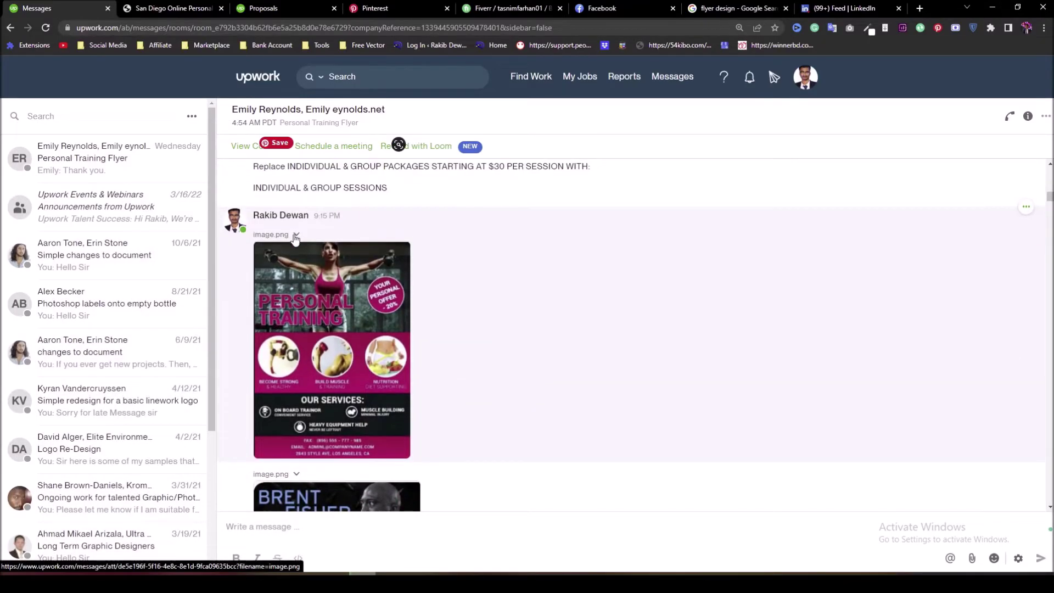
pyautogui.scroll(-5, 298, 247)
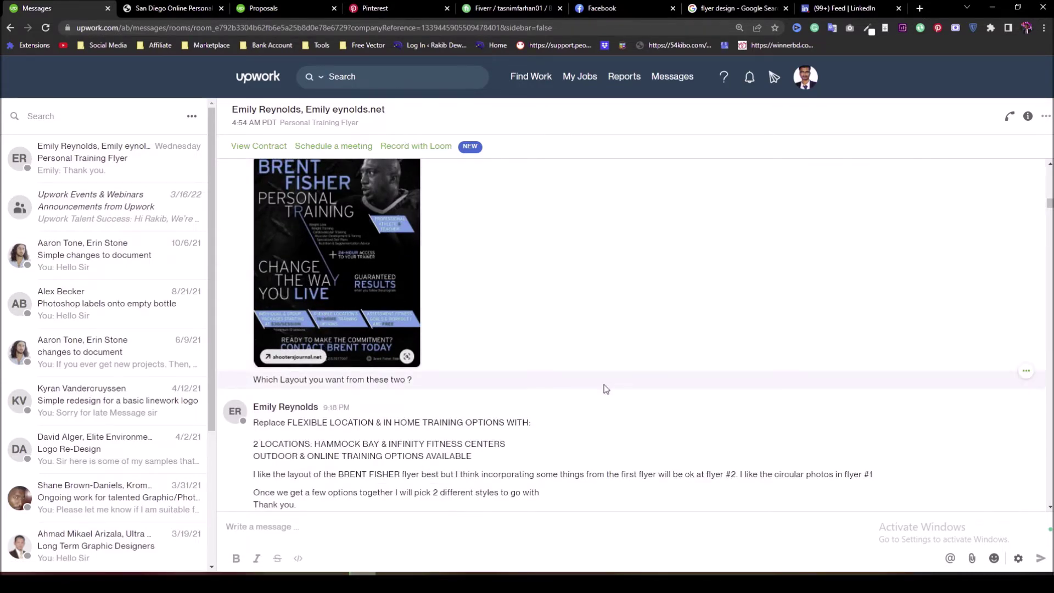
pyautogui.scroll(3, 428, 295)
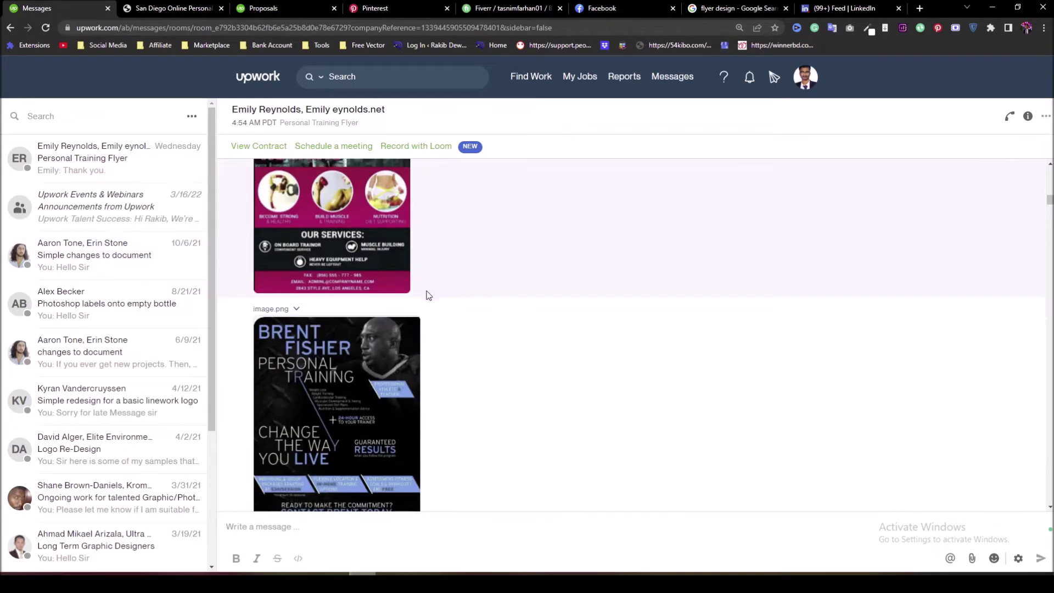
pyautogui.scroll(-4, 403, 254)
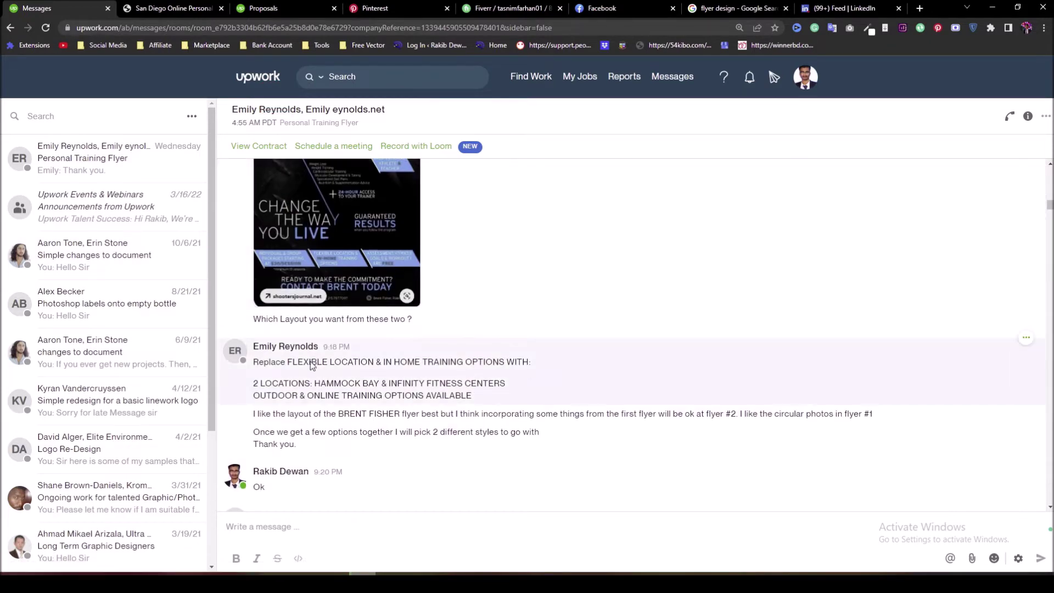
pyautogui.scroll(-2, 470, 398)
pyautogui.scroll(3, 456, 382)
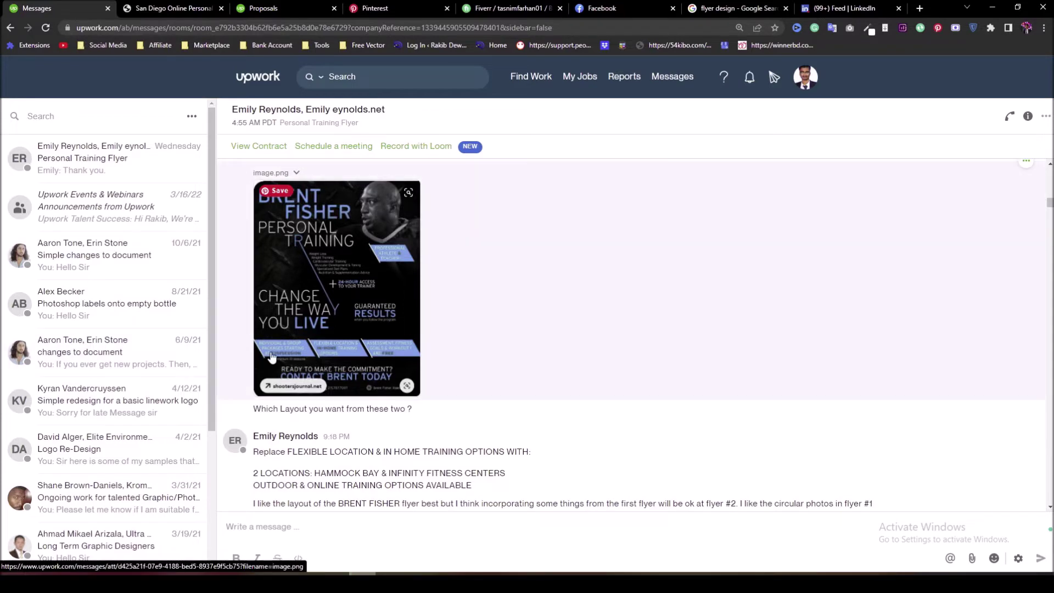
# View the black-and-blue reference flyer enlarged on its Pinterest pin, and return to the client's layout reply in Upwork
pyautogui.click(362, 8)
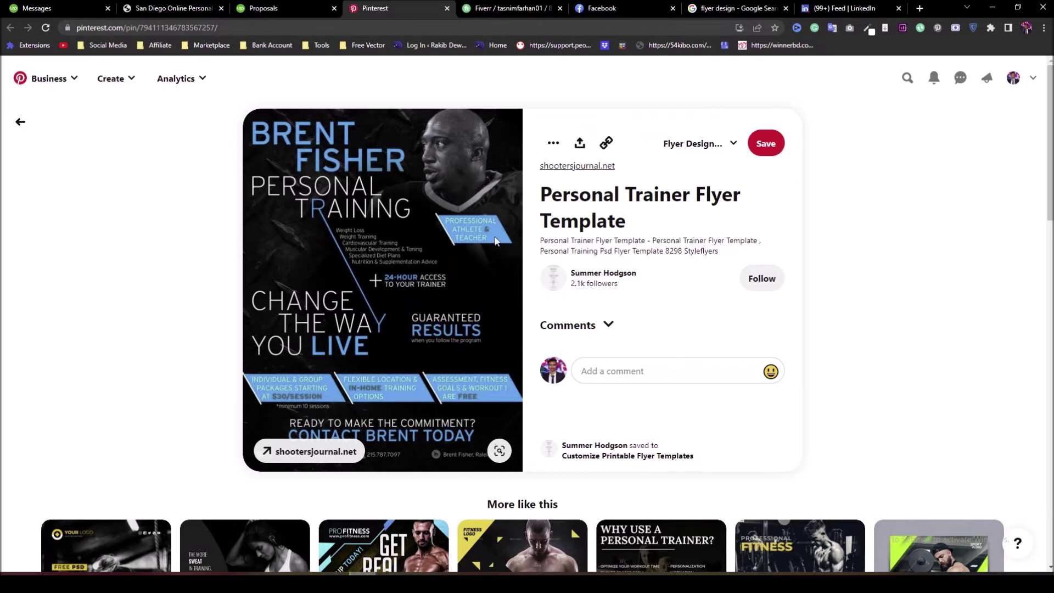
pyautogui.click(55, 8)
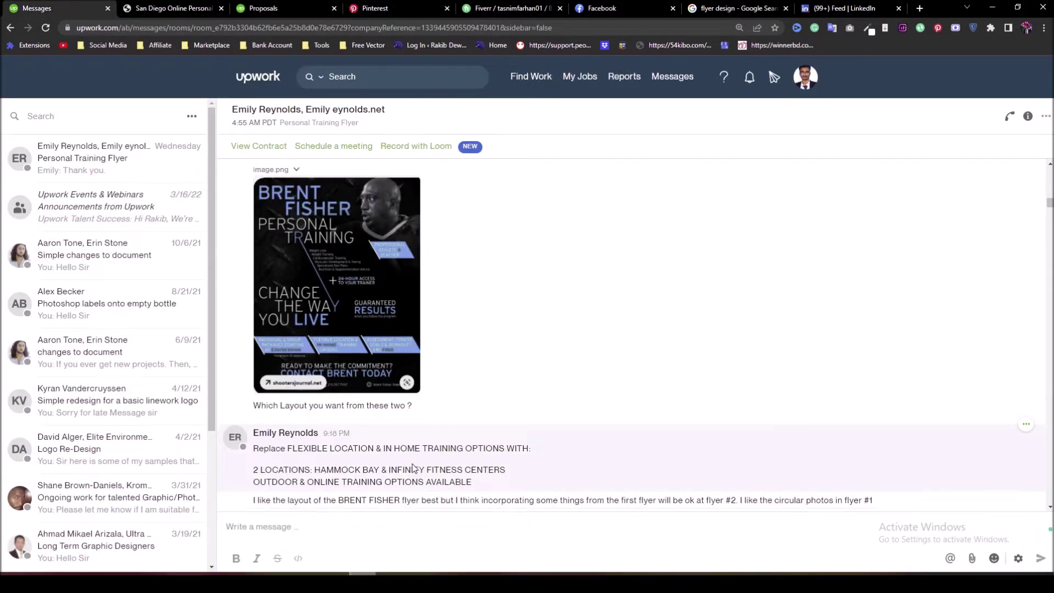
pyautogui.scroll(-2, 415, 468)
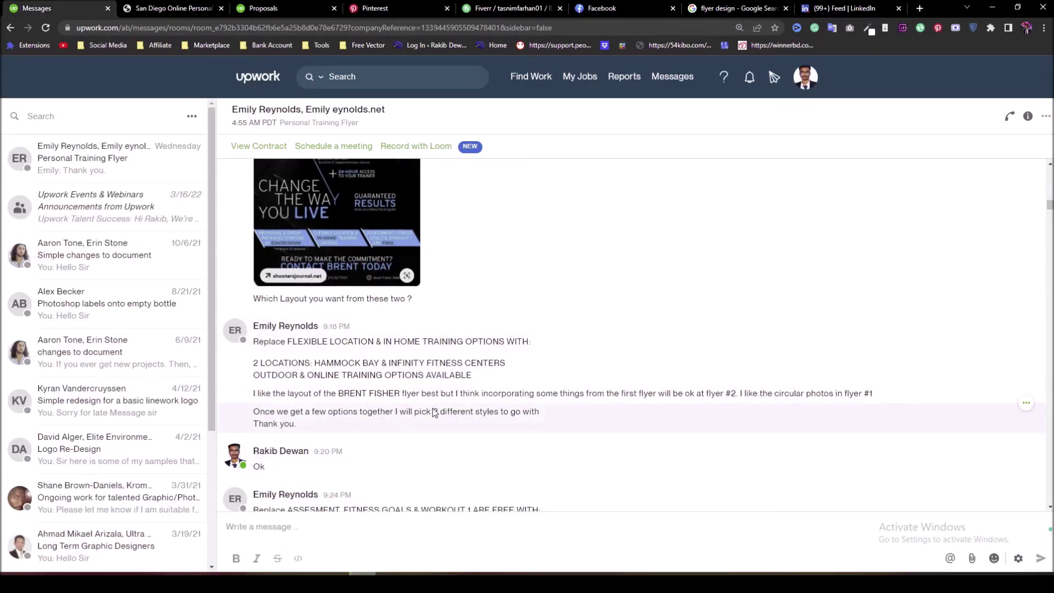
# Review the client's layout preference and circular photo request against both flyers, continuing to the message on session discounts and brand colors
pyautogui.scroll(1, 403, 384)
pyautogui.scroll(-1, 406, 386)
pyautogui.scroll(6, 373, 425)
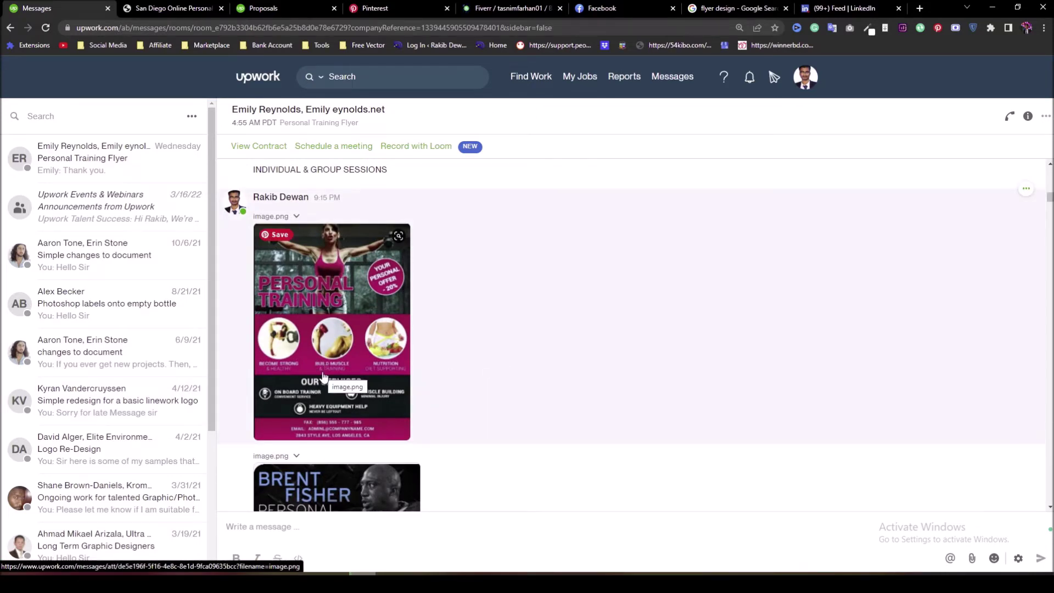
pyautogui.scroll(-5, 323, 377)
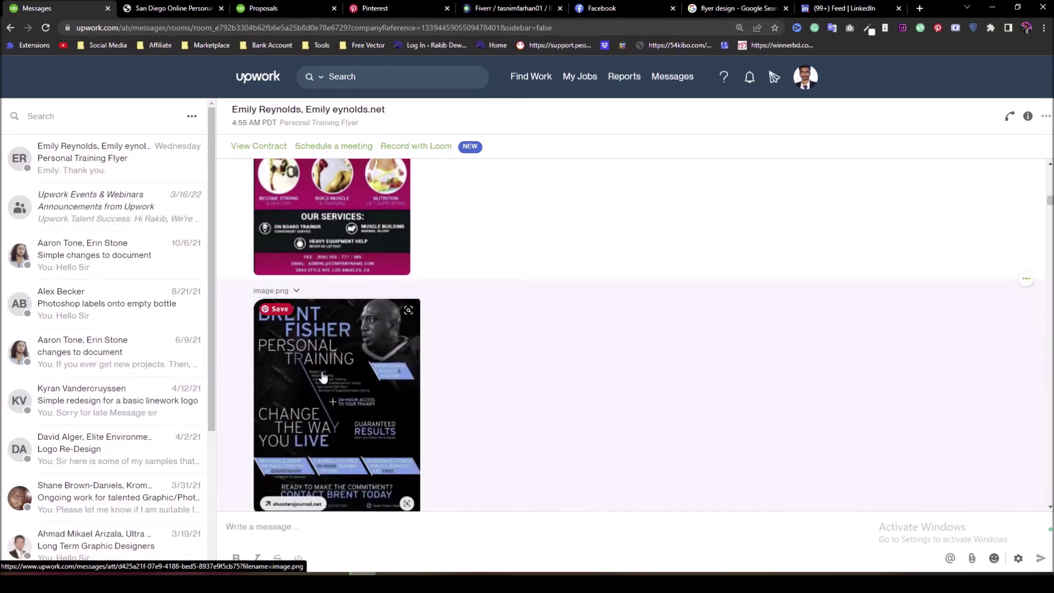
pyautogui.scroll(-1, 323, 376)
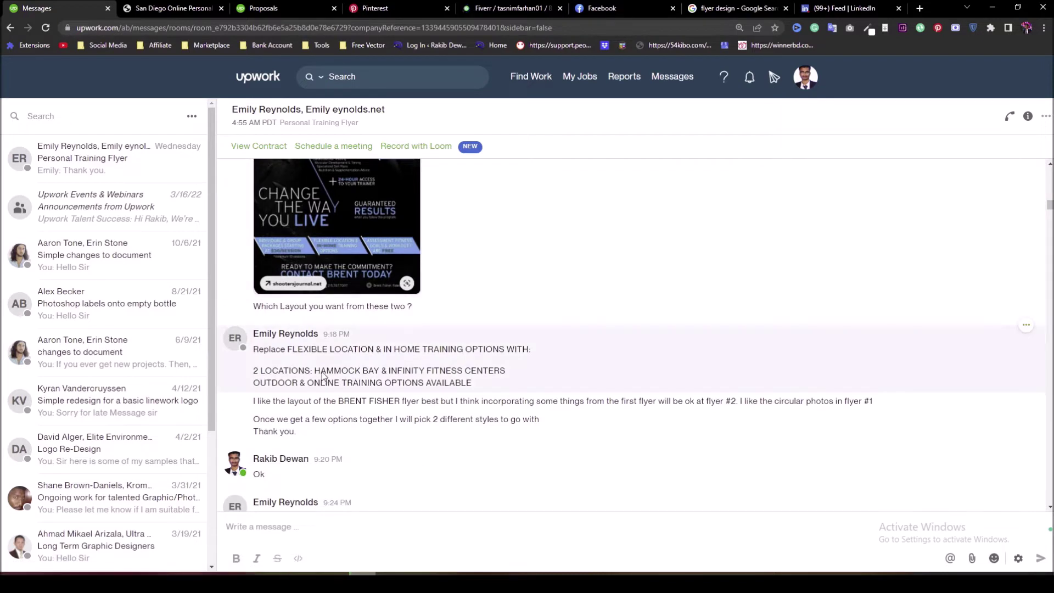
pyautogui.scroll(-1, 324, 376)
pyautogui.scroll(-2, 321, 371)
pyautogui.scroll(1, 357, 340)
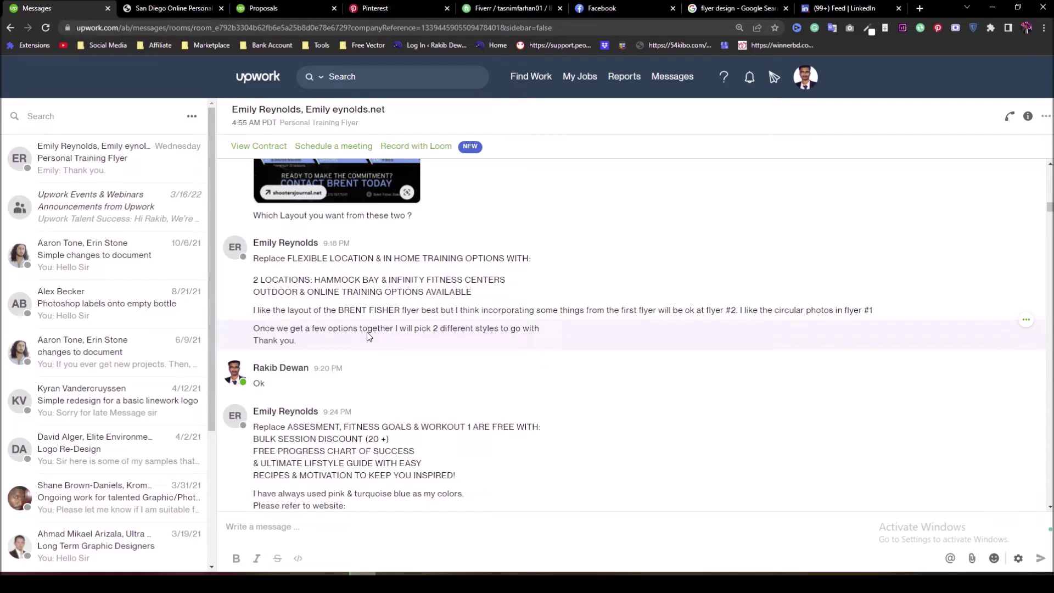
# Read the client's messages on session discounts, brand colors and the blue.jpg swatch, continuing to the flyer offer's size and milestone details
pyautogui.scroll(-2, 368, 335)
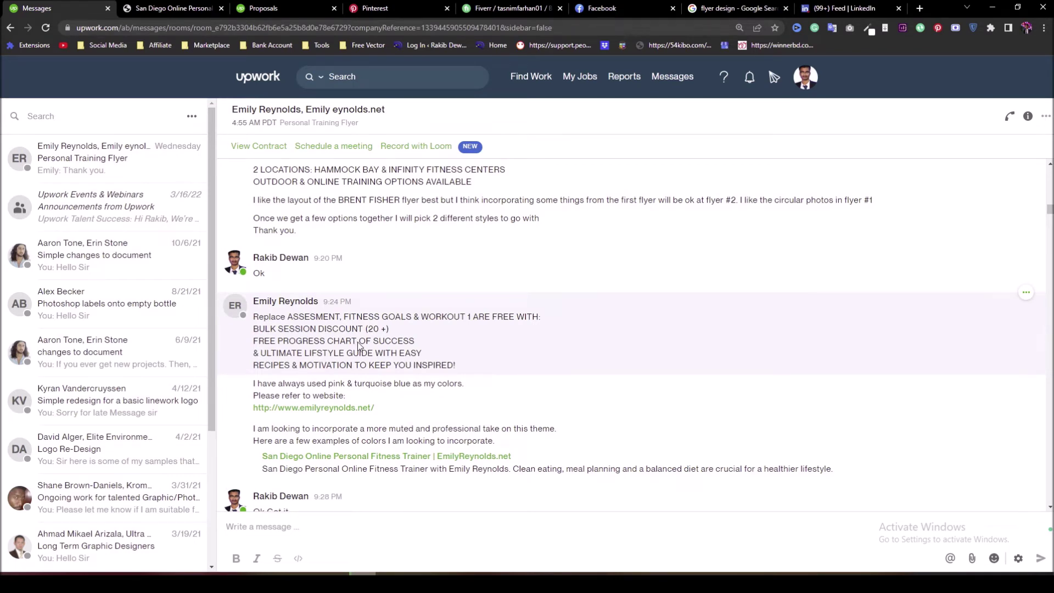
pyautogui.scroll(-1, 358, 344)
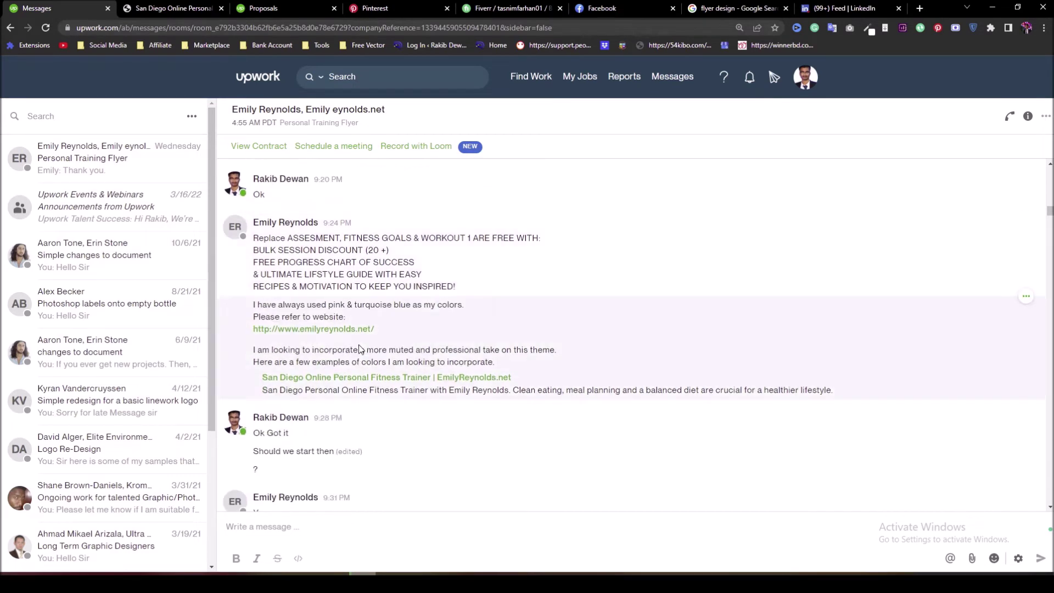
pyautogui.scroll(-1, 360, 344)
pyautogui.scroll(-2, 355, 353)
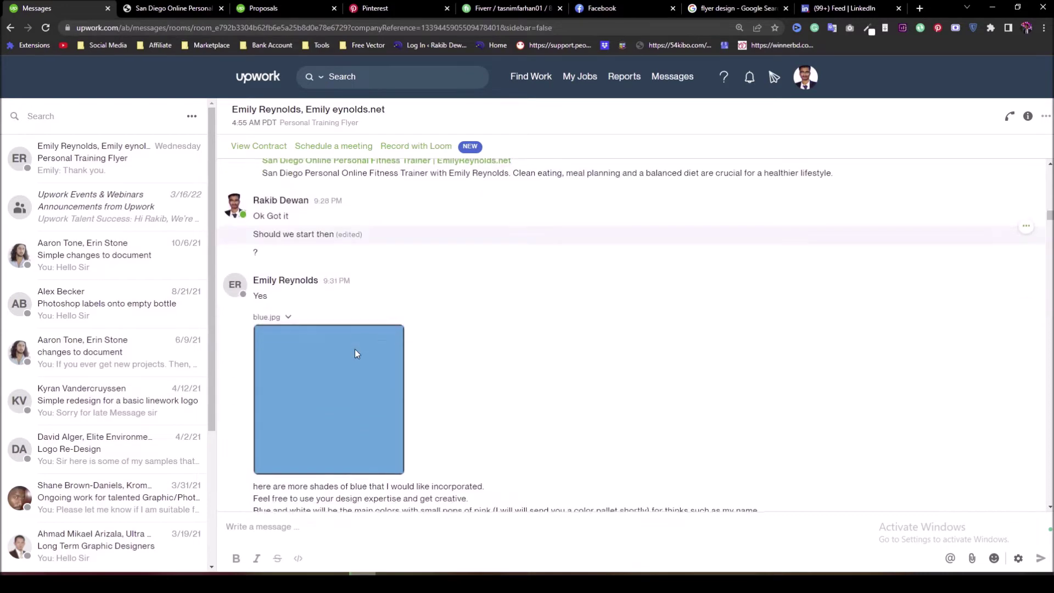
pyautogui.scroll(-2, 329, 392)
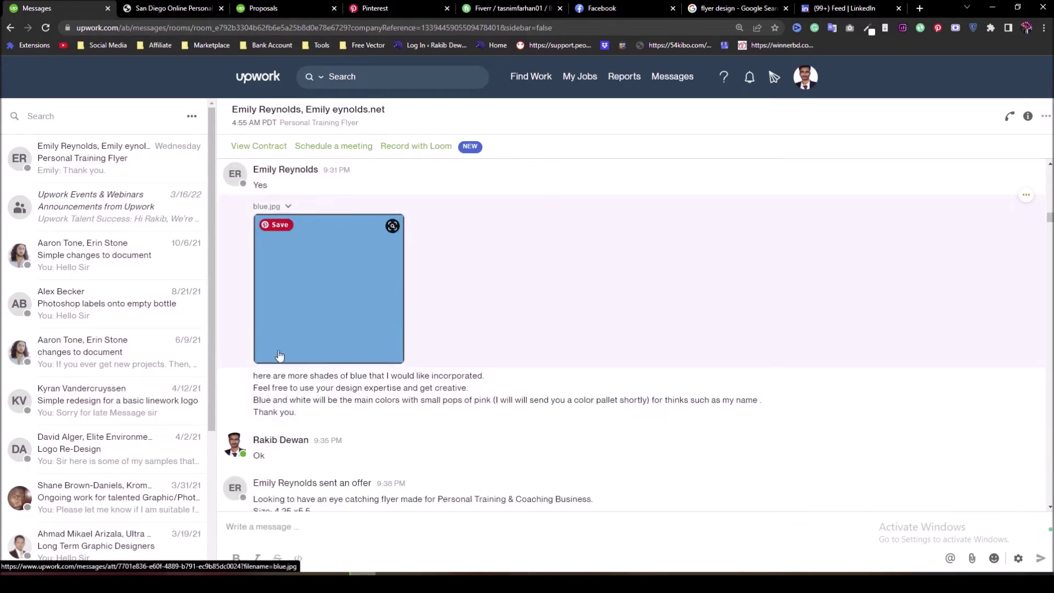
pyautogui.scroll(-5, 401, 371)
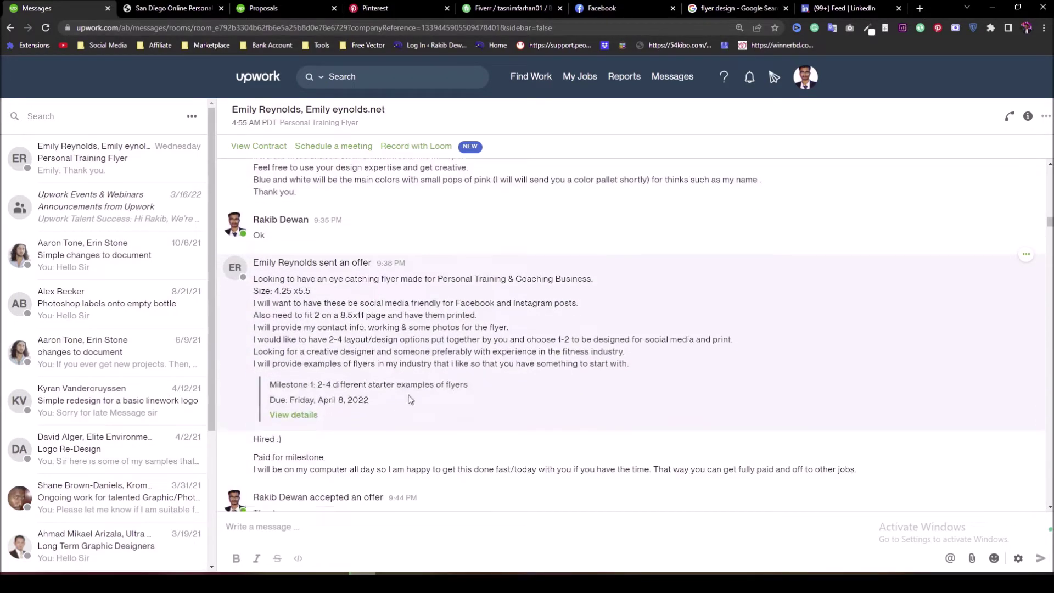
pyautogui.scroll(-1, 348, 383)
# Recheck the client's earlier messages on blue shades, replacement wording, preferred layout and circular photos
pyautogui.scroll(10, 348, 383)
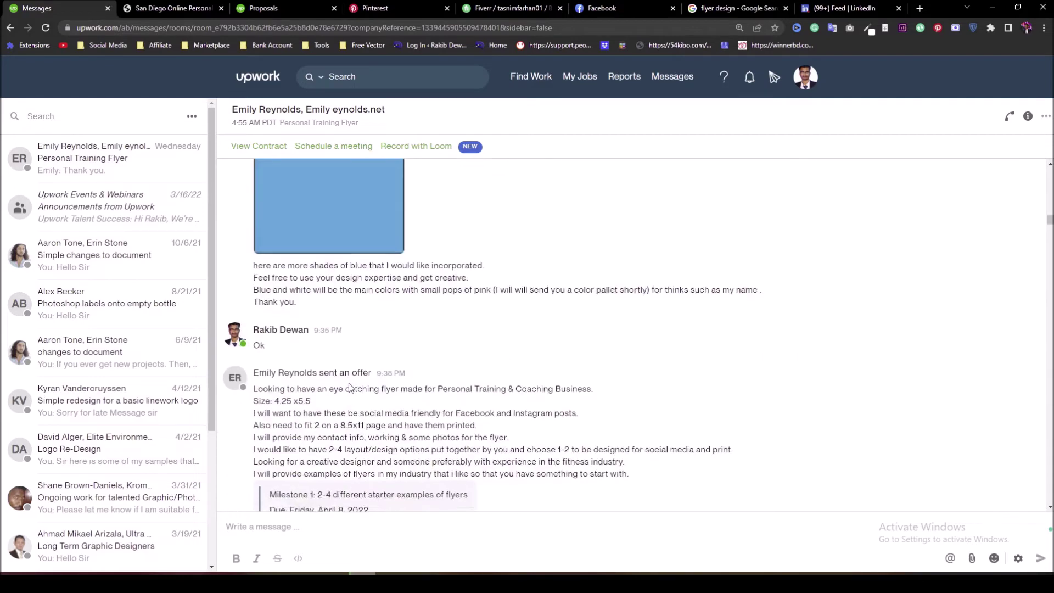
pyautogui.scroll(3, 350, 388)
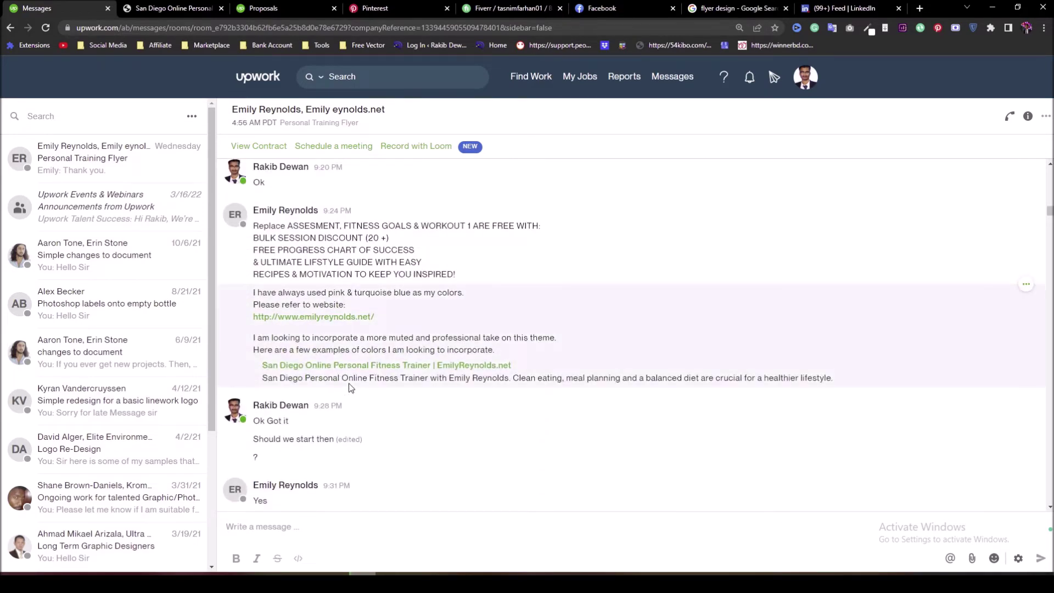
pyautogui.scroll(4, 348, 383)
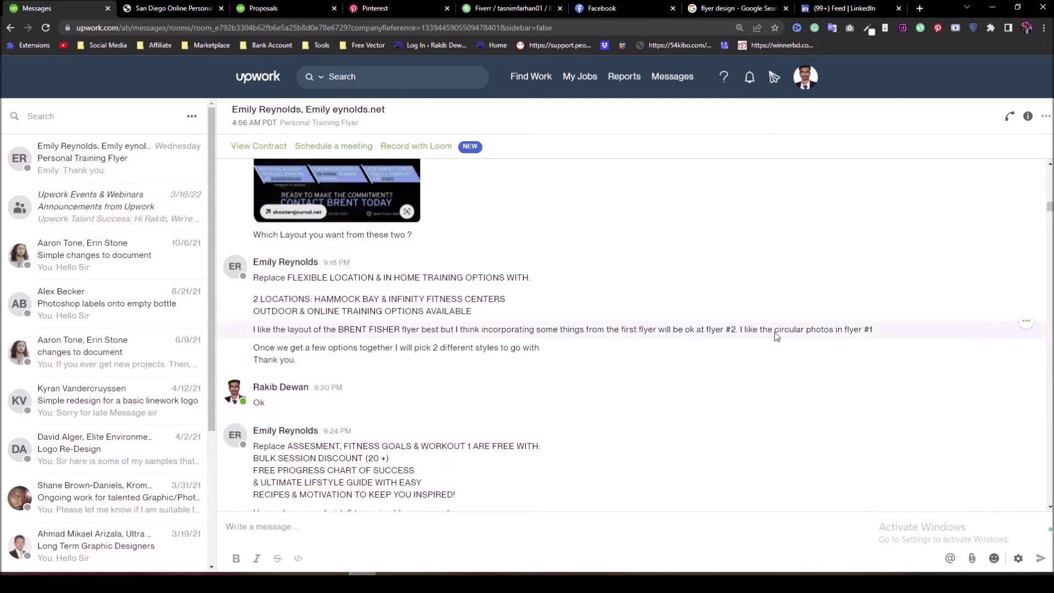
# Find the client's message on shades of pink and highlight its hex color codes from #E0218B to #FF017F
pyautogui.scroll(-12, 497, 393)
pyautogui.scroll(-4, 449, 397)
pyautogui.scroll(-2, 203, 480)
pyautogui.scroll(-4, 357, 413)
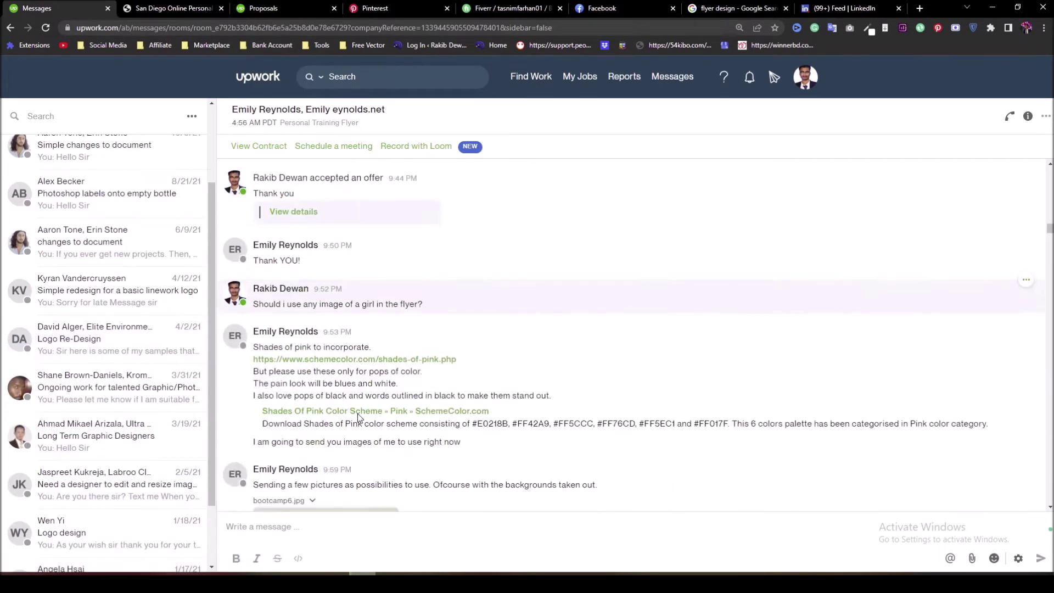
pyautogui.scroll(-1, 357, 414)
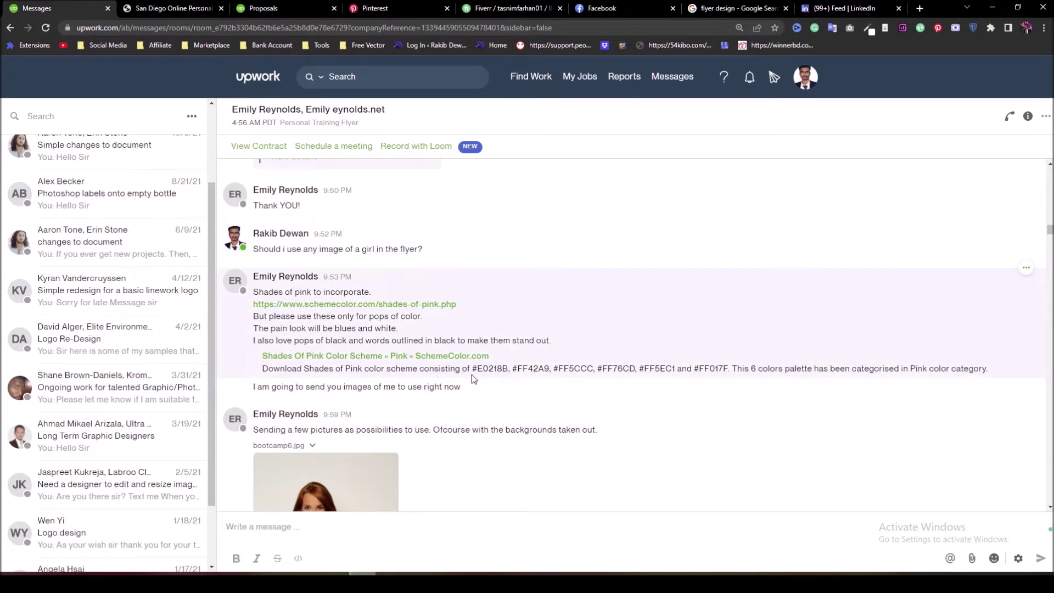
pyautogui.moveTo(473, 369); pyautogui.dragTo(262, 369)
pyautogui.moveTo(472, 369); pyautogui.dragTo(734, 377)
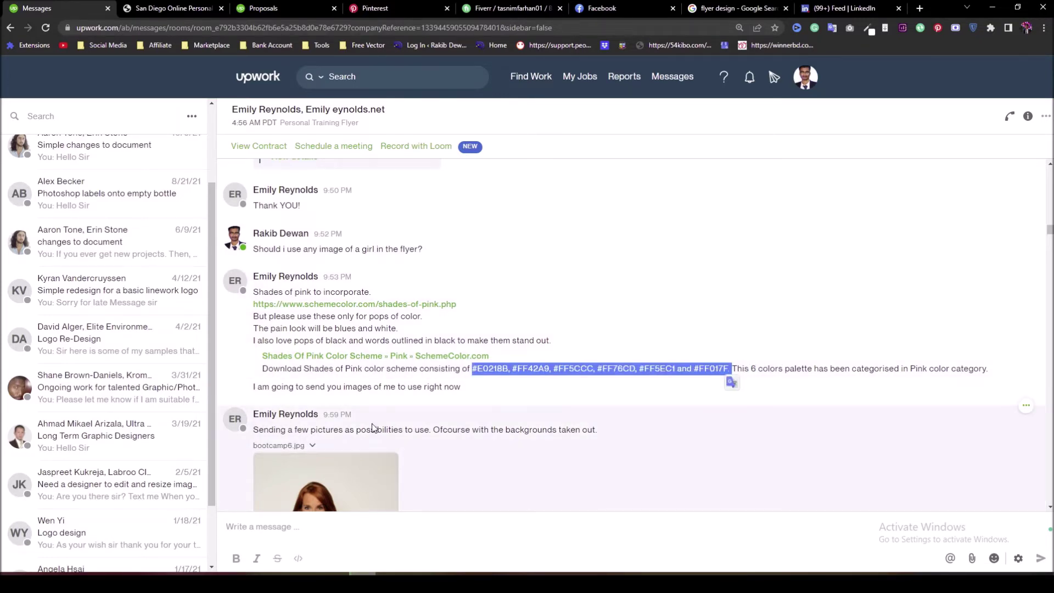
# Review the milestone offer and the client's instructions on pink, blue, white and black usage in the flyer
pyautogui.scroll(3, 372, 427)
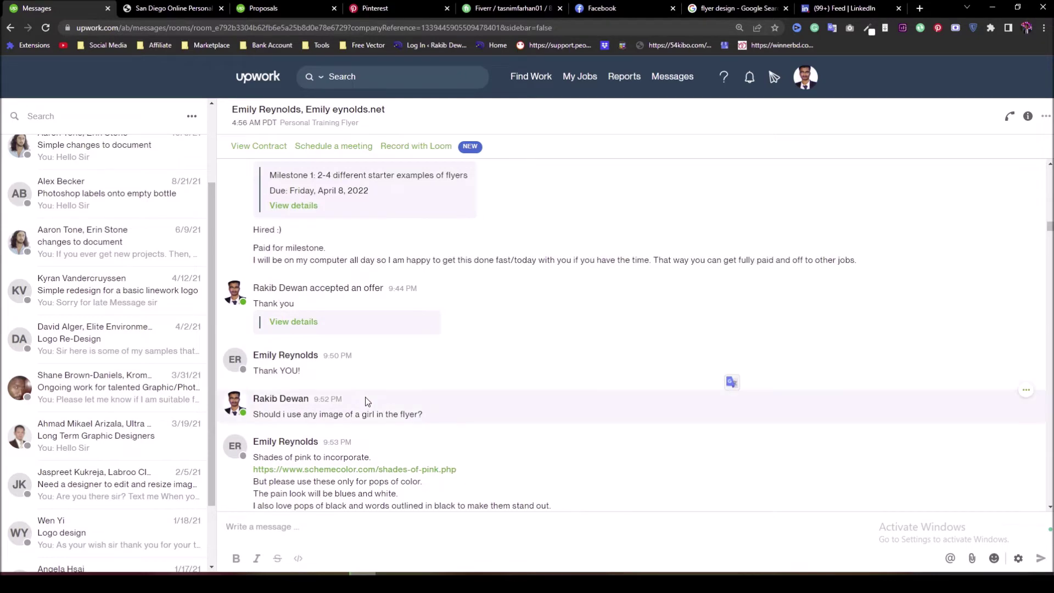
pyautogui.scroll(3, 367, 401)
pyautogui.scroll(-2, 364, 397)
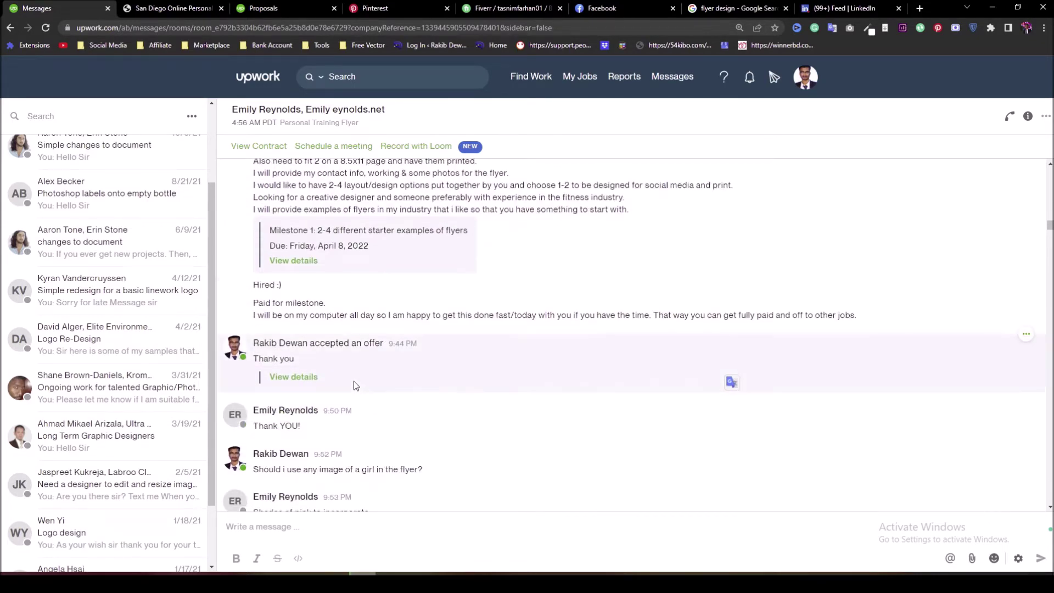
pyautogui.scroll(2, 354, 385)
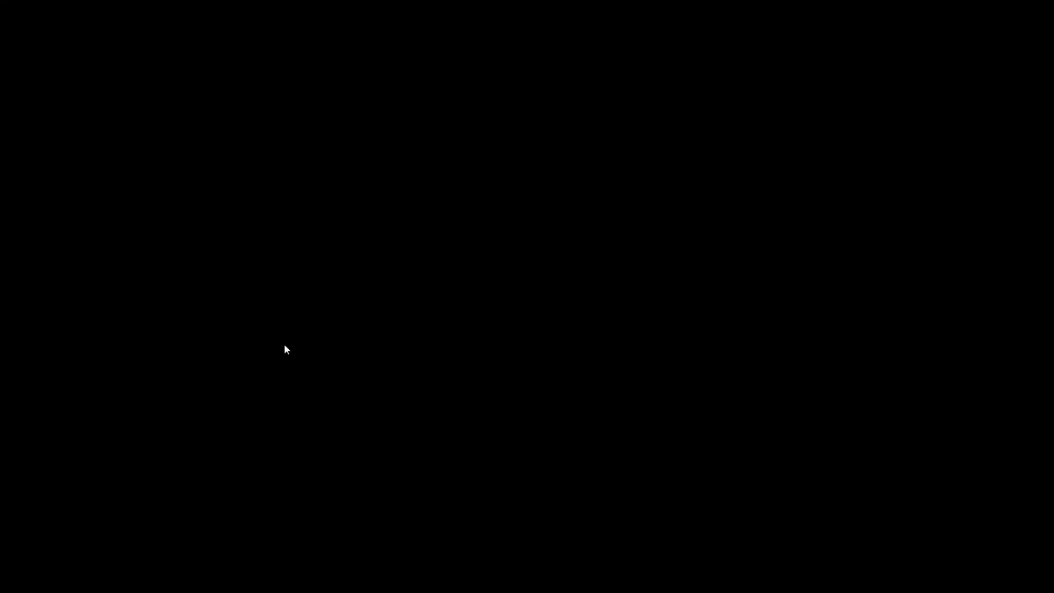
pyautogui.scroll(-3, 430, 317)
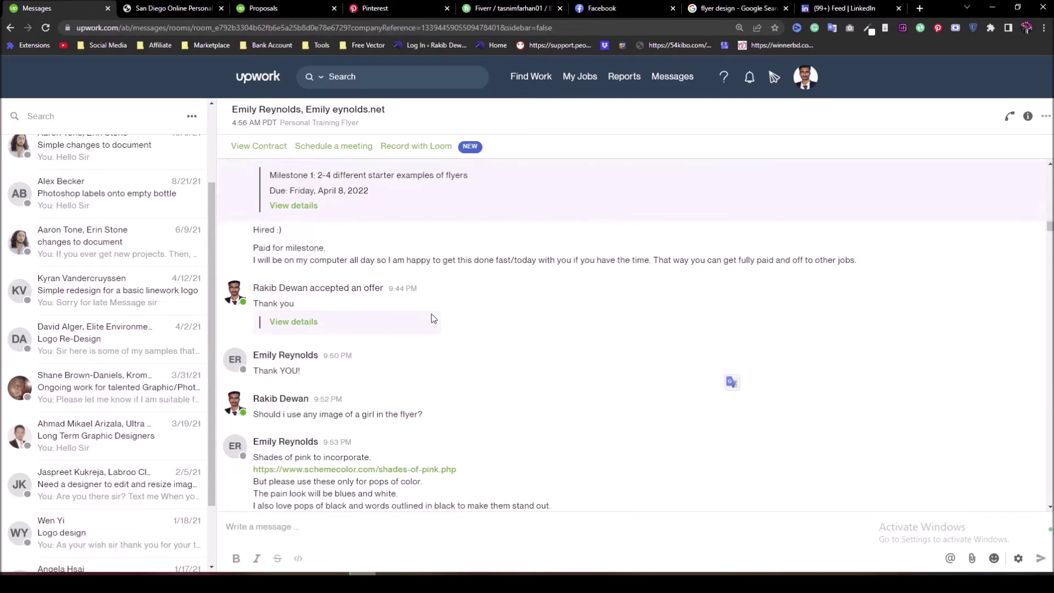
pyautogui.scroll(-1, 295, 335)
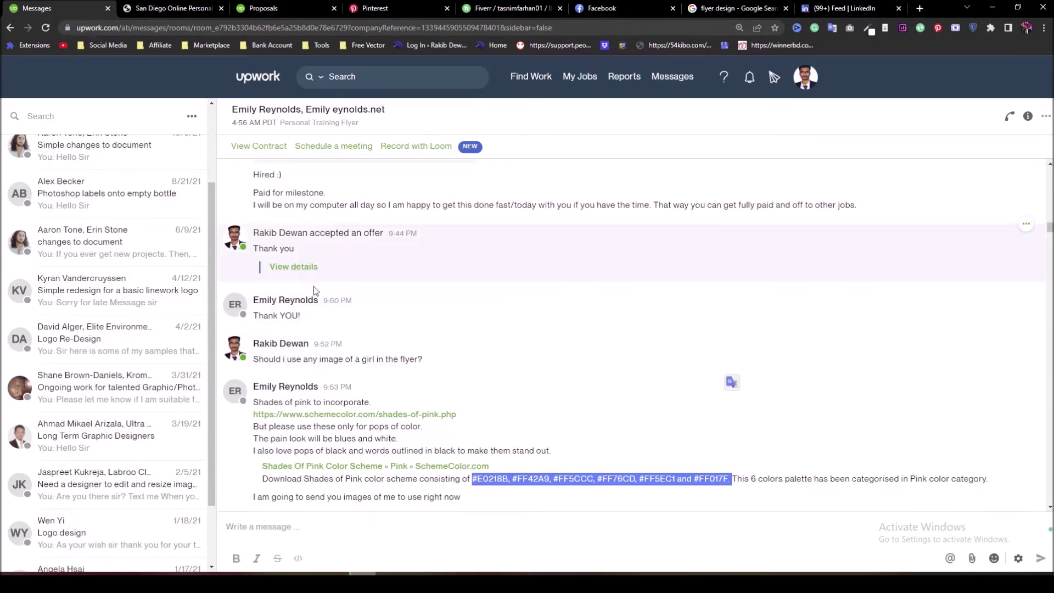
pyautogui.scroll(-5, 375, 374)
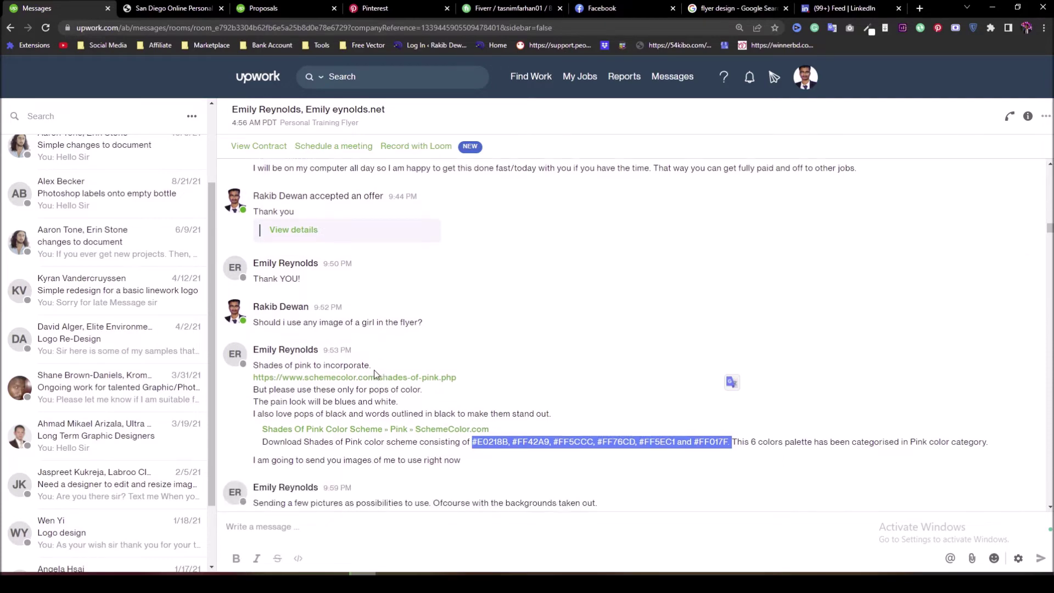
pyautogui.scroll(3, 312, 352)
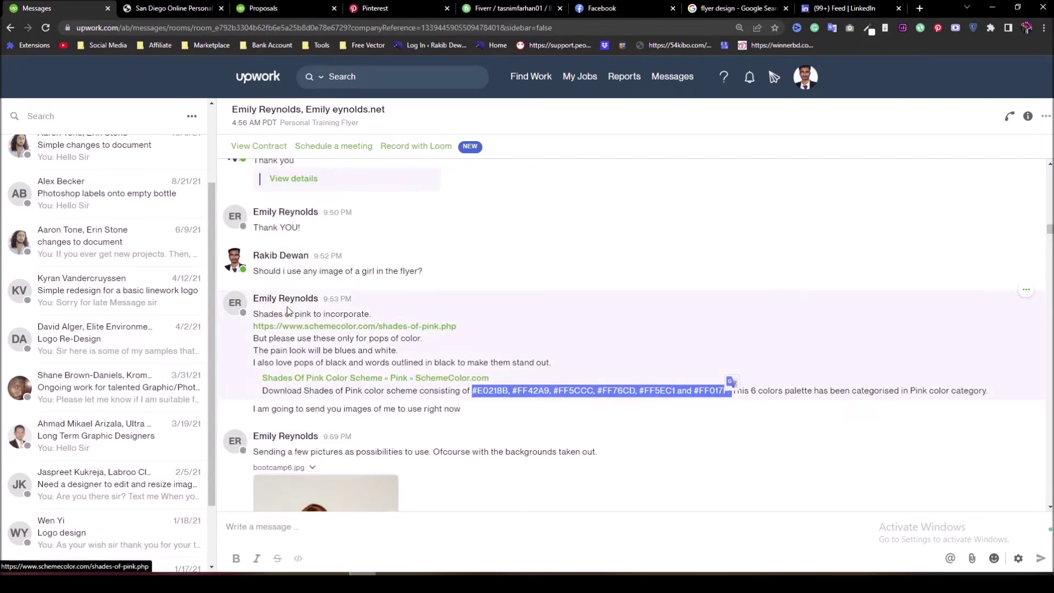
# Look through the client's supplied photos, starting with bootcamp6.jpg and shoulders.jpg and ending at the beach picture
pyautogui.scroll(-2, 538, 357)
pyautogui.scroll(-5, 372, 450)
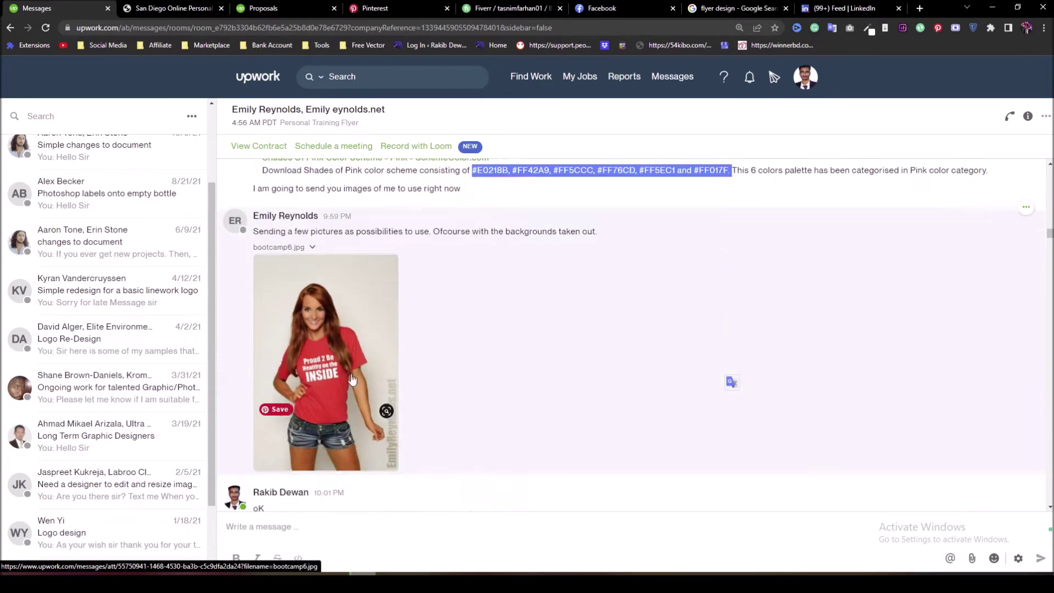
pyautogui.scroll(-8, 355, 366)
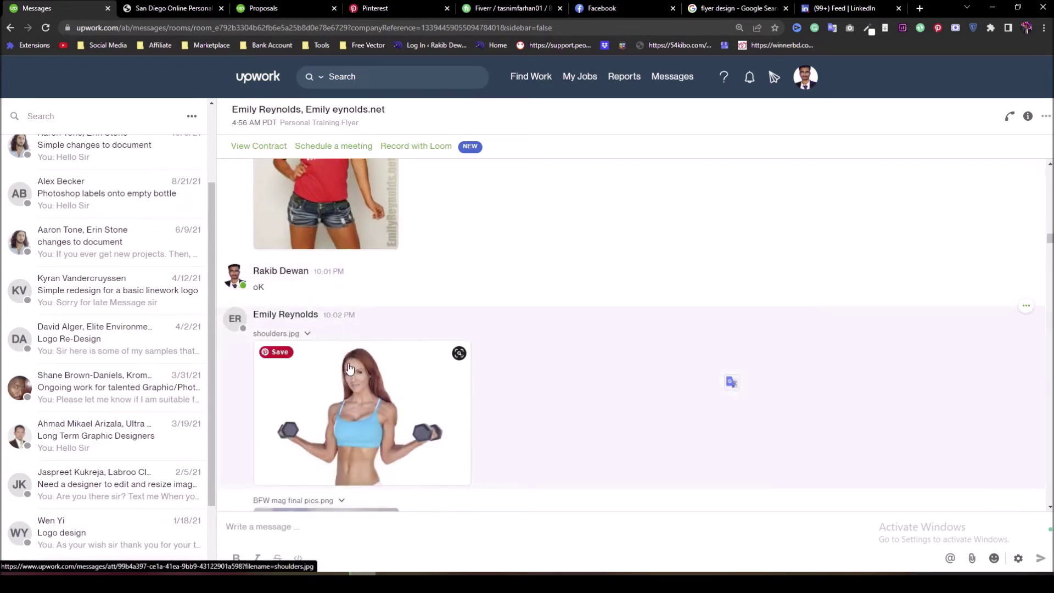
pyautogui.scroll(-9, 346, 363)
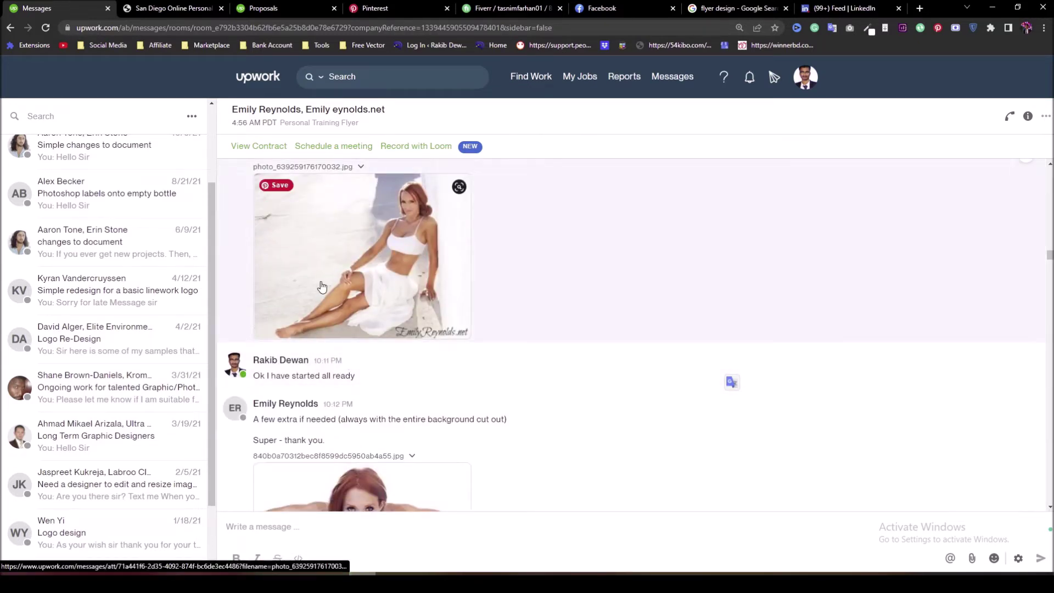
# Check the styling and photos on the client's website, and return to the Upwork conversation
pyautogui.click(170, 7)
pyautogui.scroll(15, 426, 298)
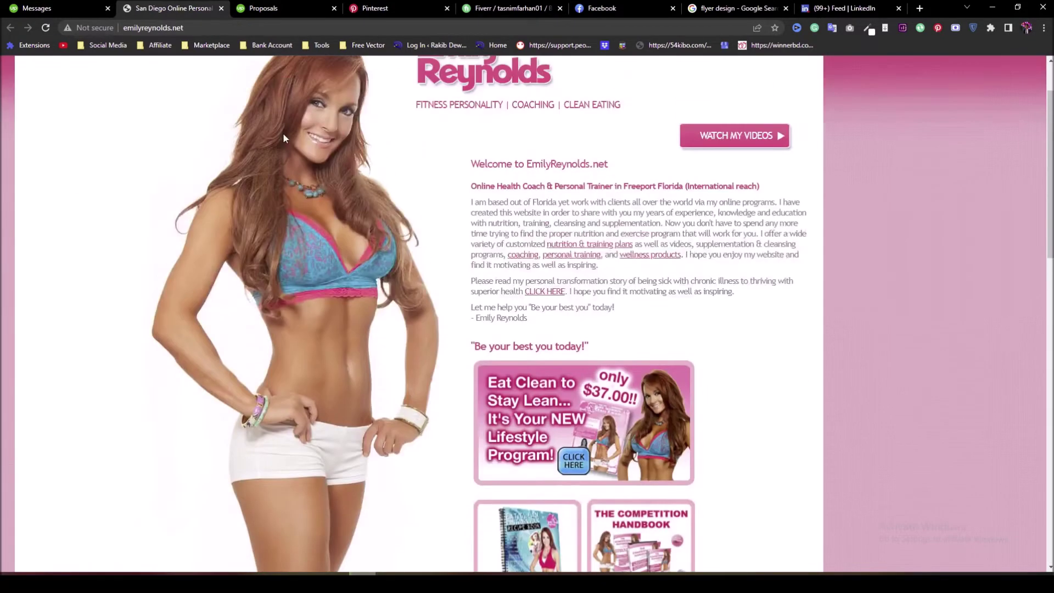
pyautogui.scroll(-6, 282, 133)
pyautogui.click(69, 2)
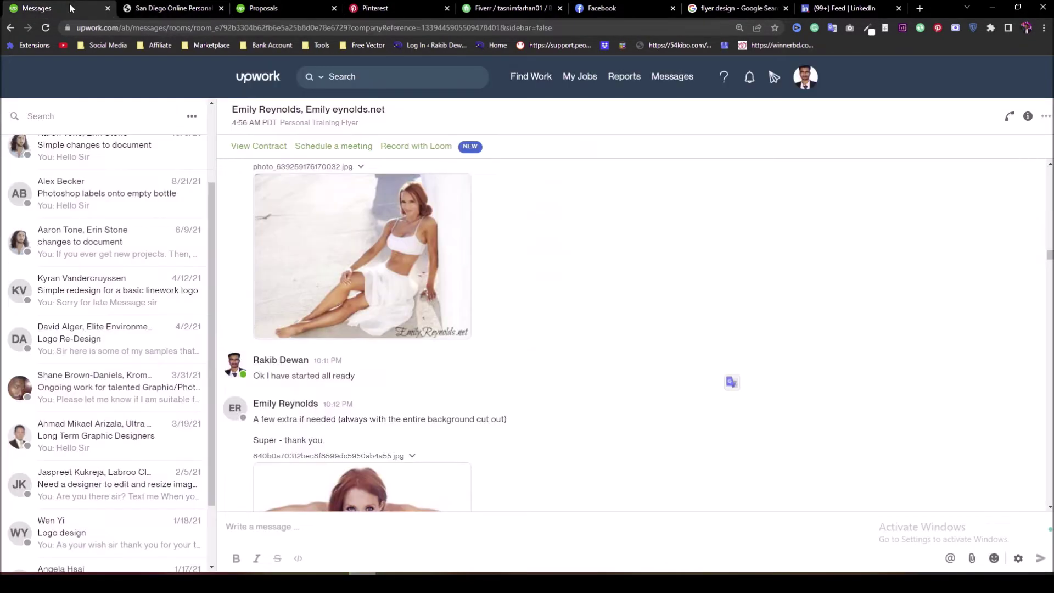
# View the client's extra photos and the Ab Blast ad, continuing to the delivered Flyer Design-01.jpg draft
pyautogui.scroll(-9, 465, 394)
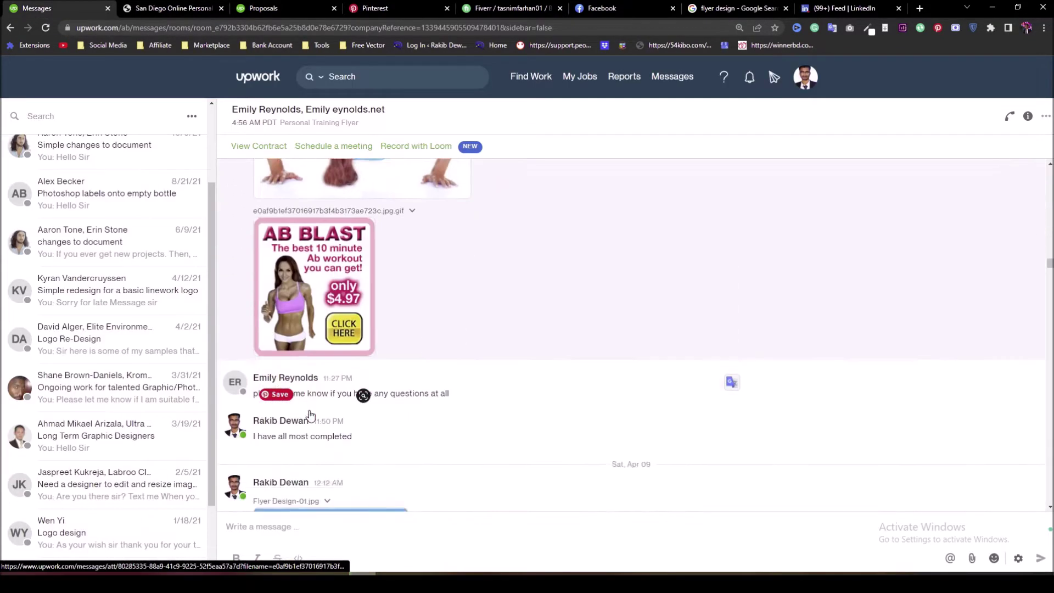
pyautogui.scroll(6, 309, 412)
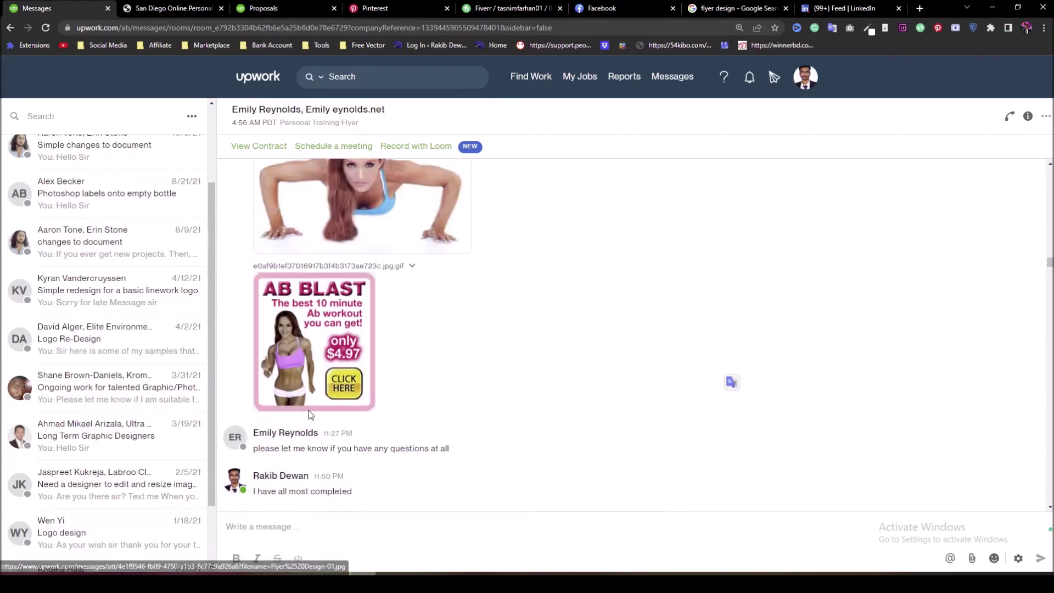
pyautogui.scroll(-4, 308, 412)
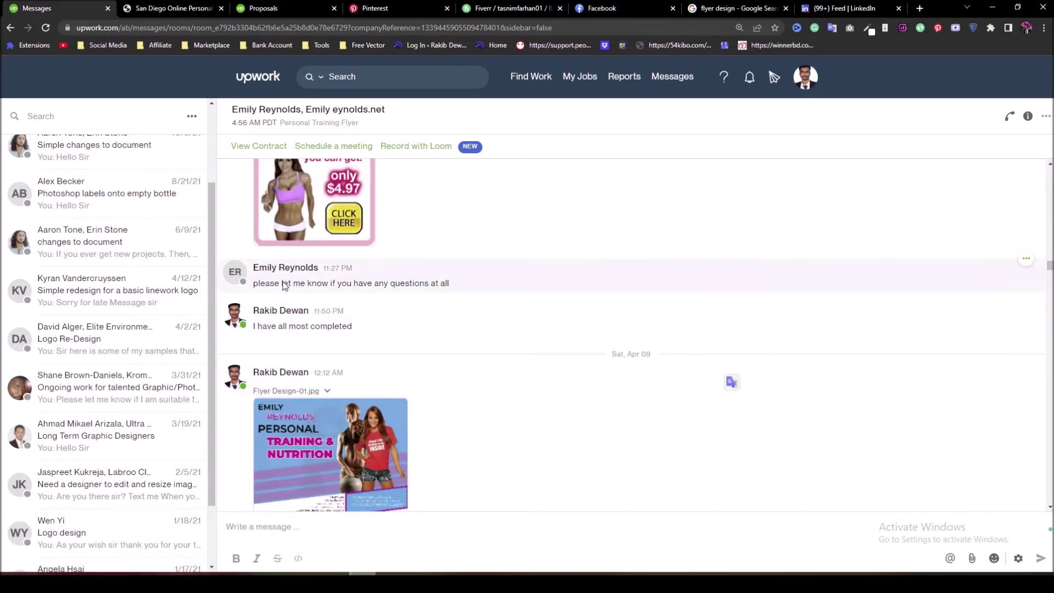
pyautogui.scroll(-1, 169, 336)
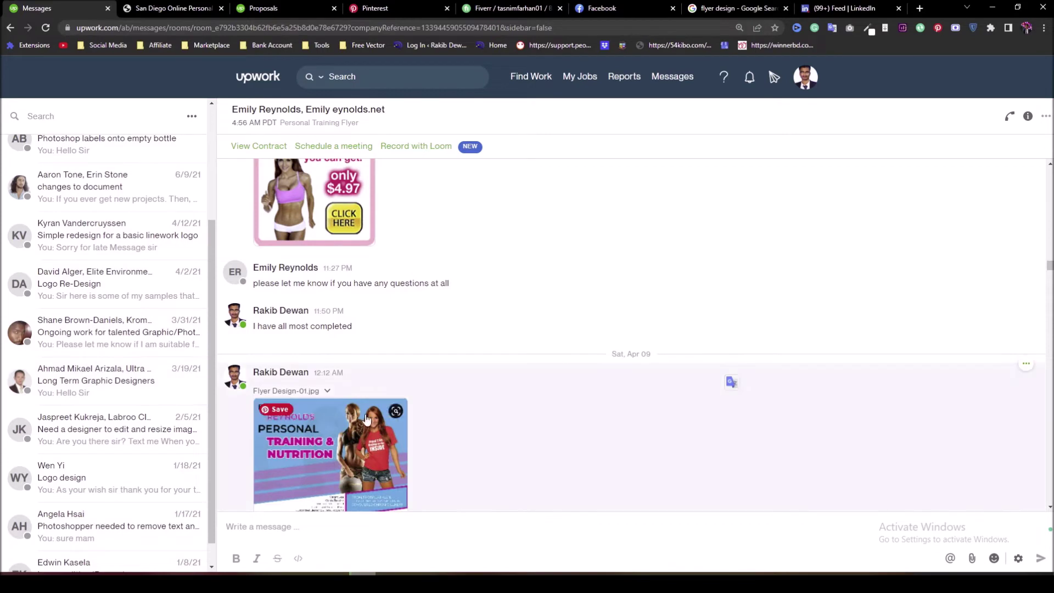
pyautogui.scroll(-2, 353, 296)
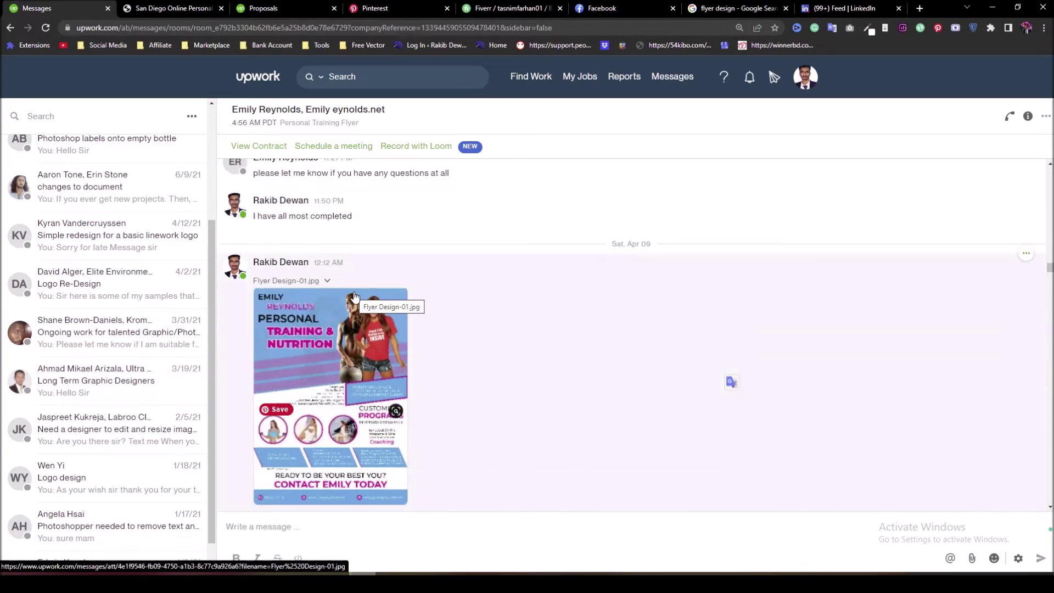
# Highlight the delivery date above the flyer drafts, glance at both designs, and return to the pink color message
pyautogui.moveTo(613, 245); pyautogui.dragTo(651, 246)
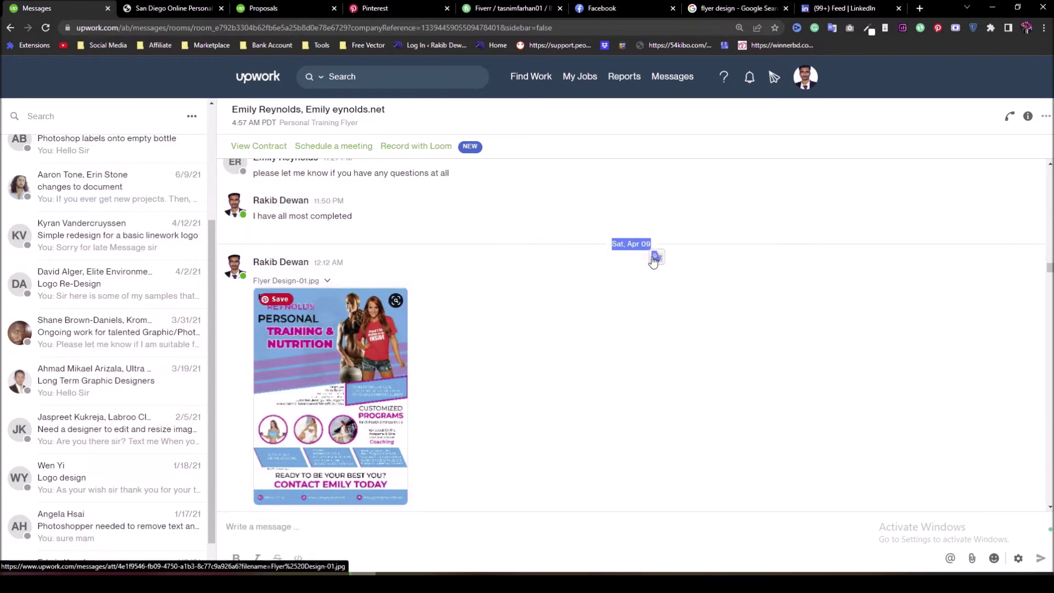
pyautogui.scroll(-1, 245, 308)
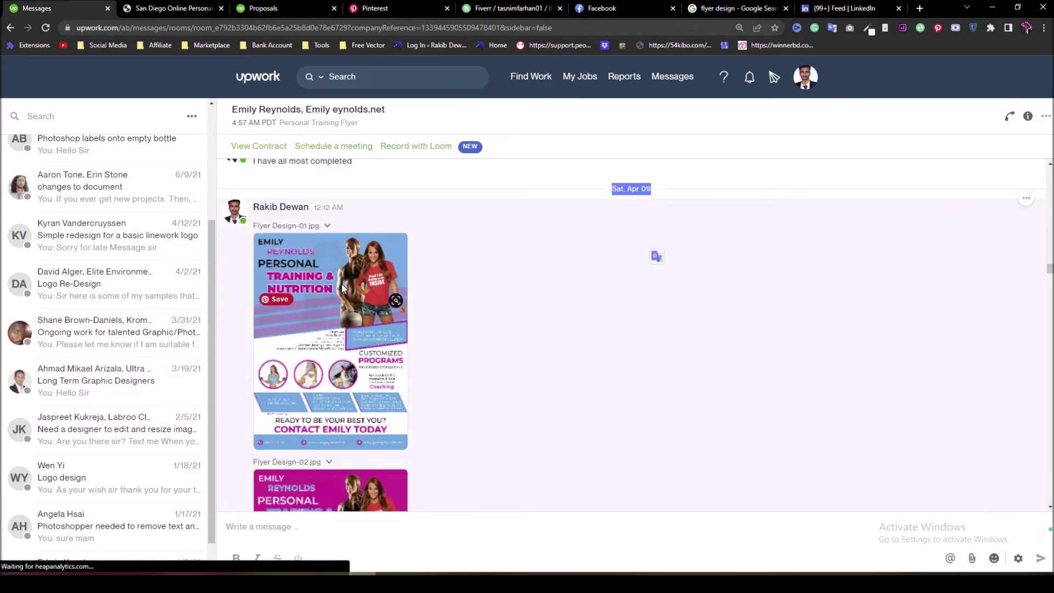
pyautogui.scroll(5, 331, 349)
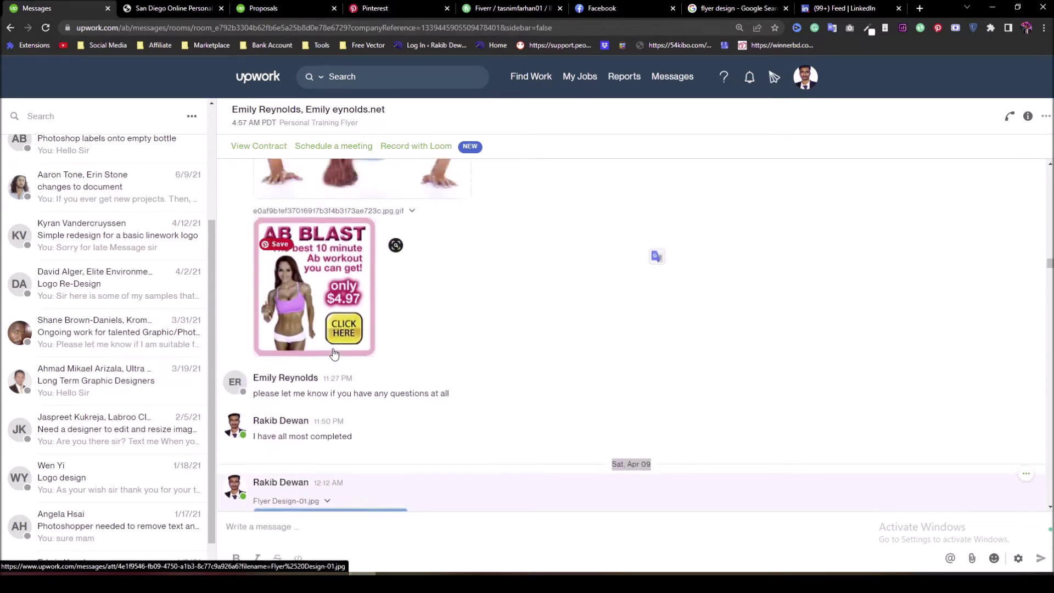
pyautogui.scroll(15, 334, 353)
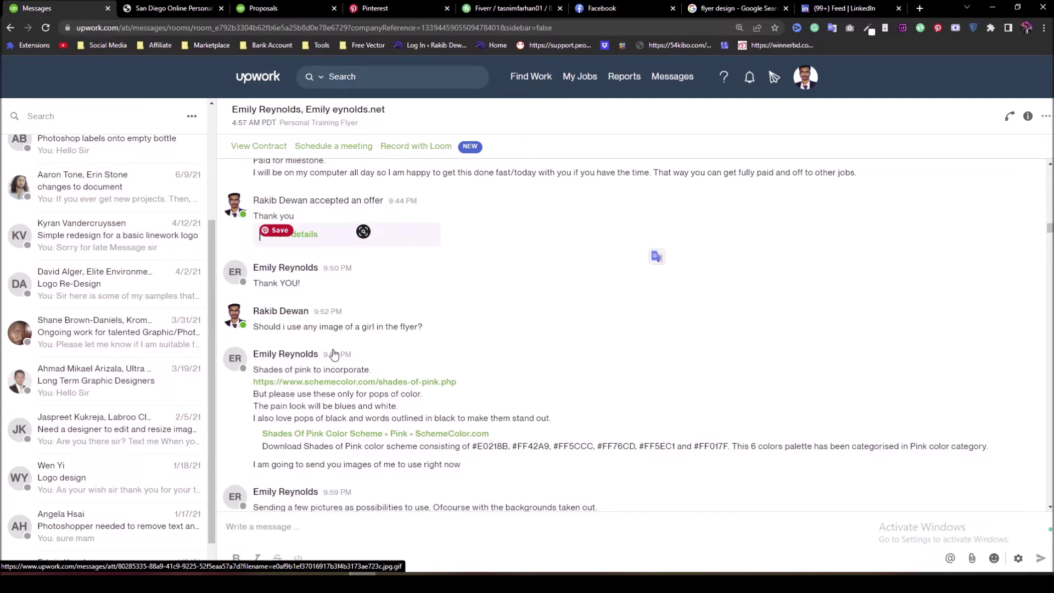
pyautogui.scroll(-1, 332, 347)
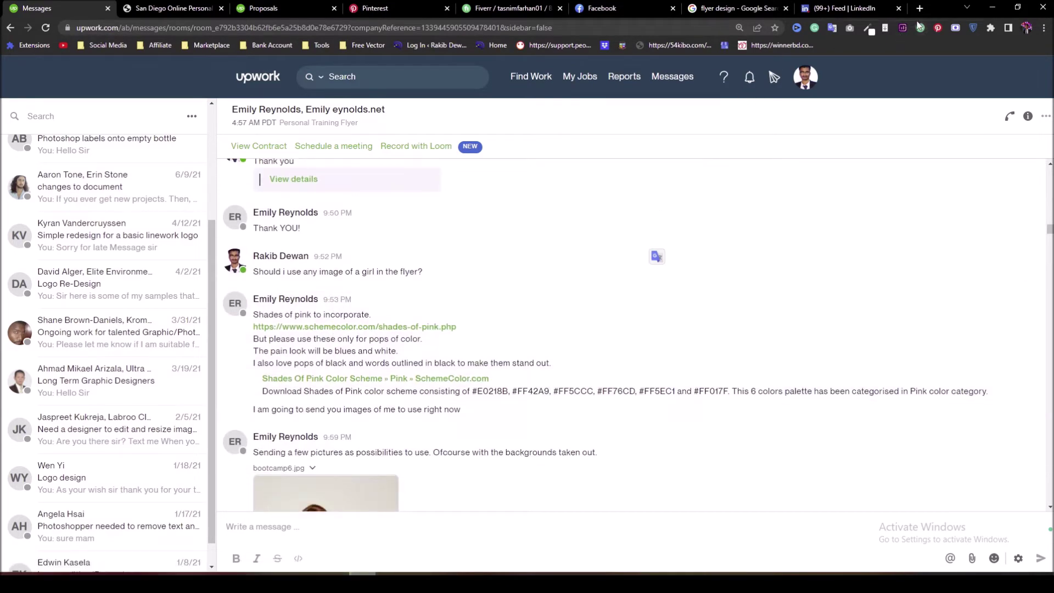
# Minimize the browser and the Downloads folder, and switch to Adobe Illustrator
pyautogui.click(991, 8)
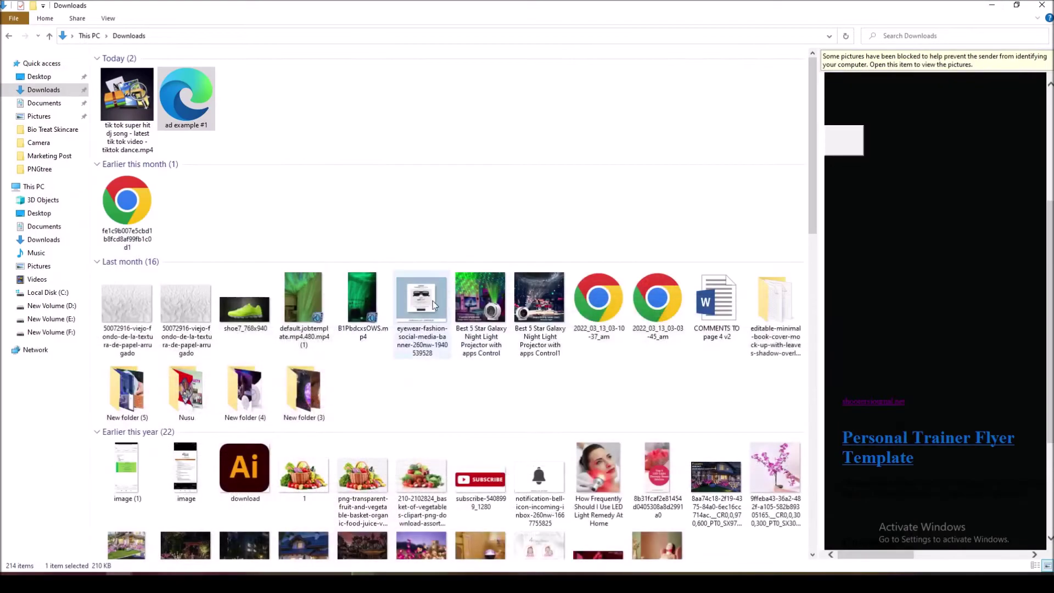
pyautogui.click(992, 5)
pyautogui.click(251, 570)
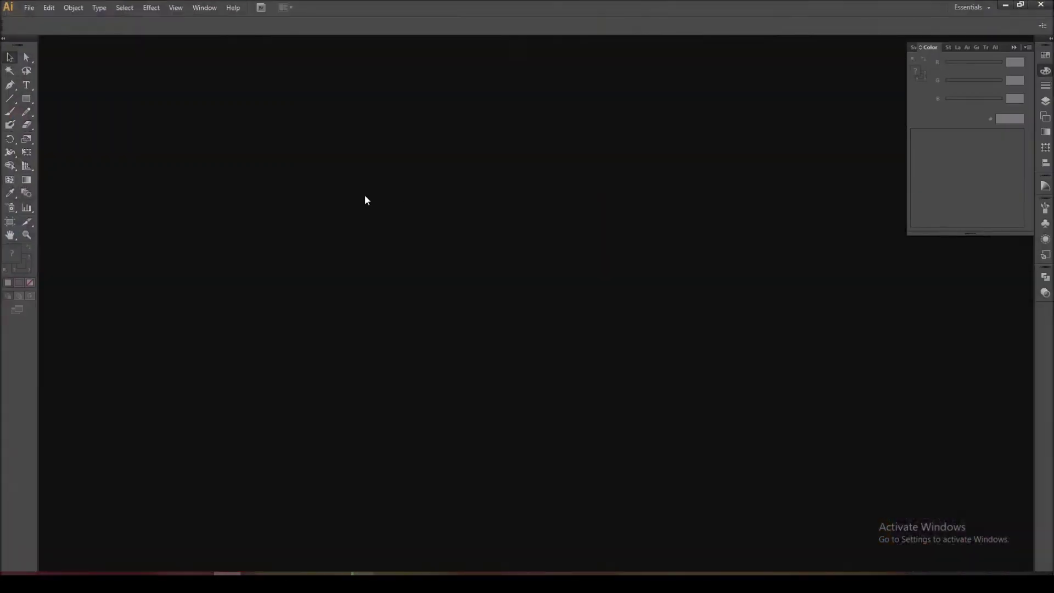
# Collapse the Color panel and start a new document in CMYK color mode
pyautogui.click(1012, 47)
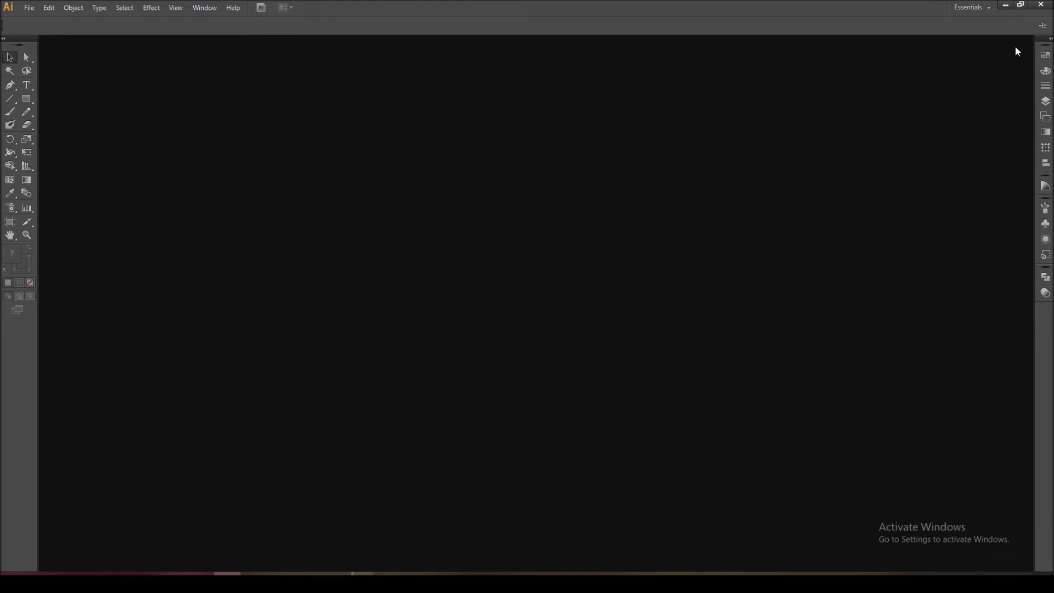
pyautogui.click(30, 9)
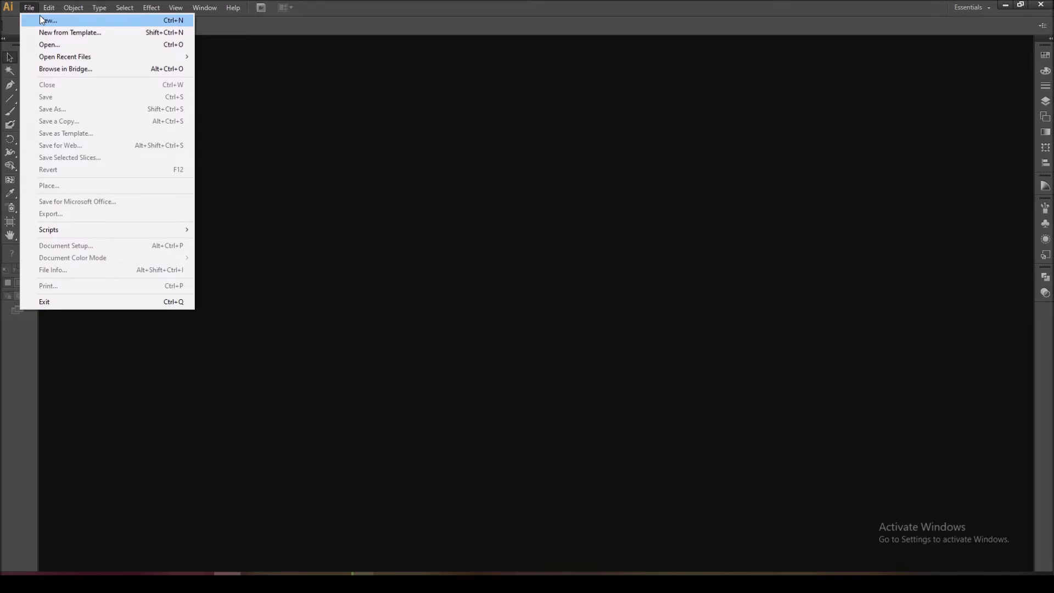
pyautogui.click(41, 20)
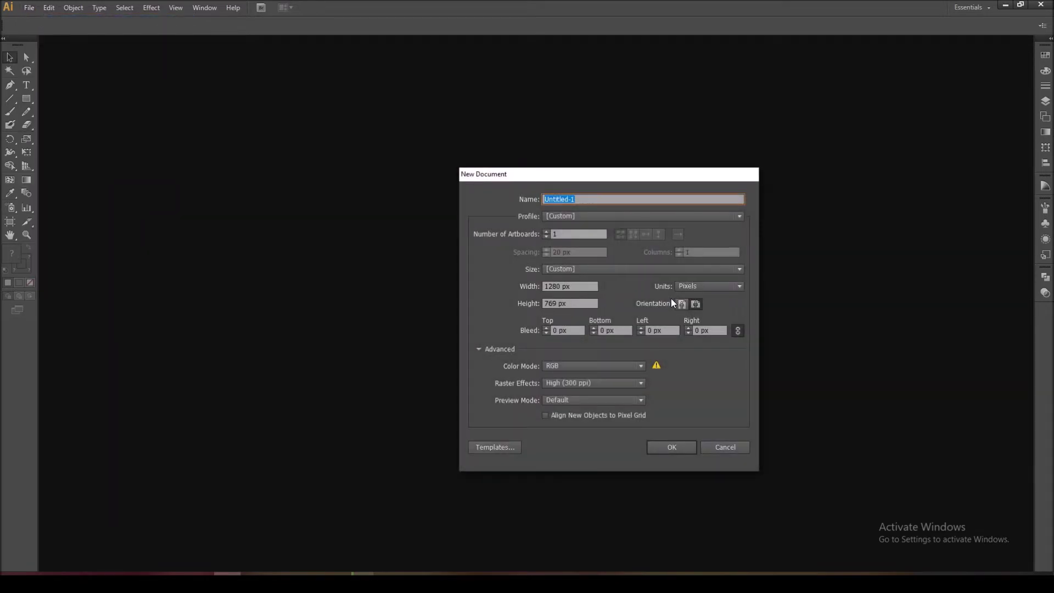
pyautogui.click(607, 366)
pyautogui.click(575, 377)
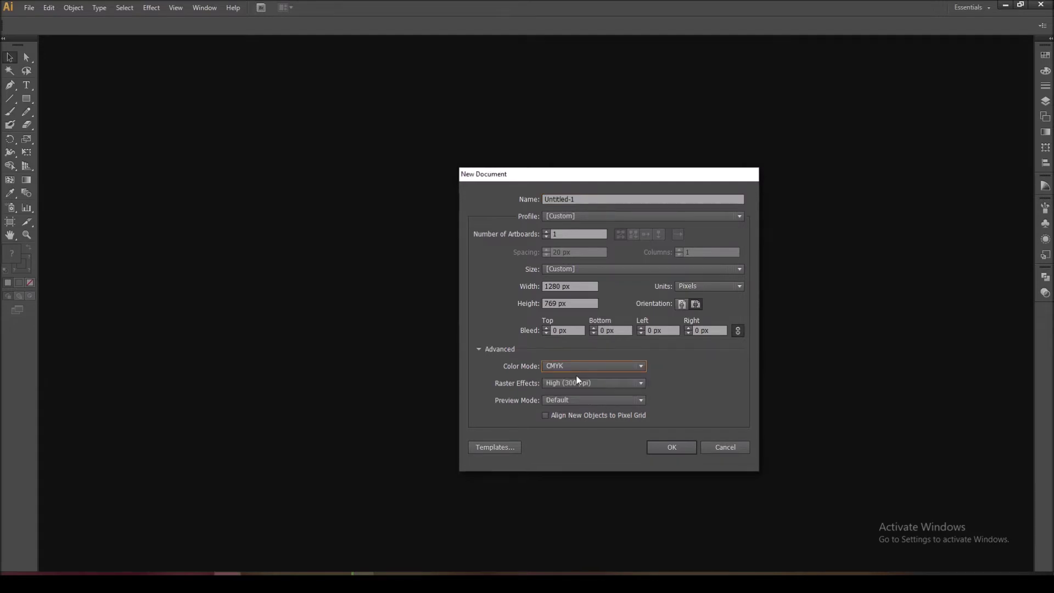
# Apply the Print profile, set the units to inches, and create the A4 document
pyautogui.click(559, 218)
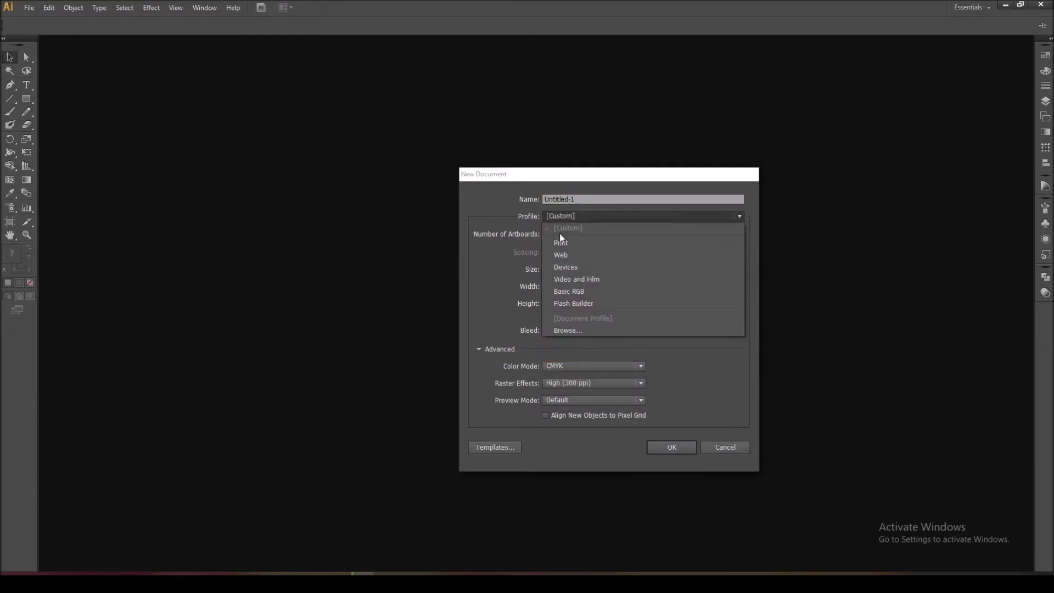
pyautogui.click(559, 243)
pyautogui.click(565, 268)
pyautogui.click(569, 331)
pyautogui.click(699, 286)
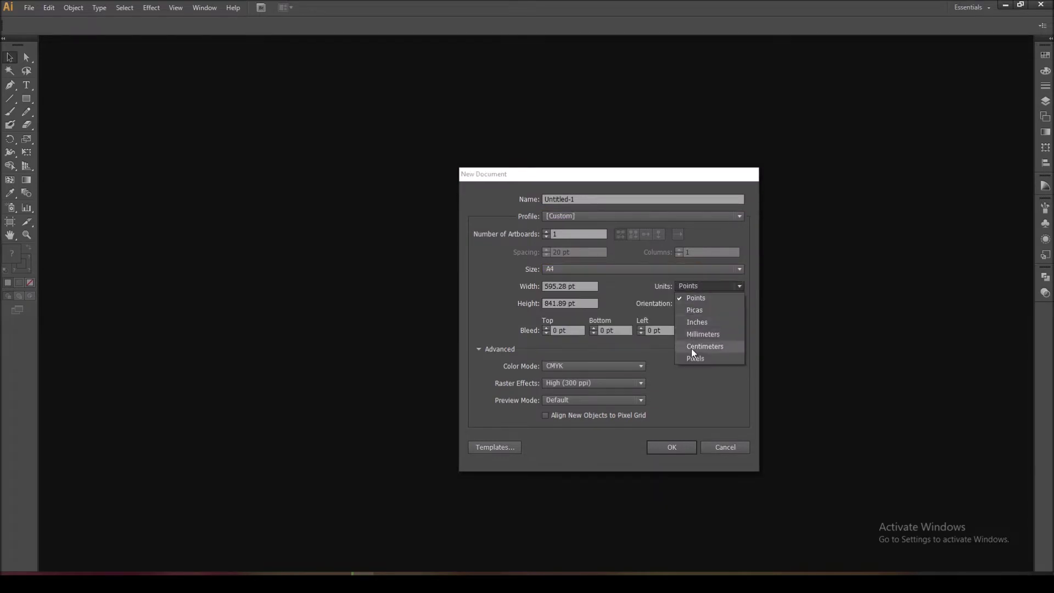
pyautogui.click(688, 322)
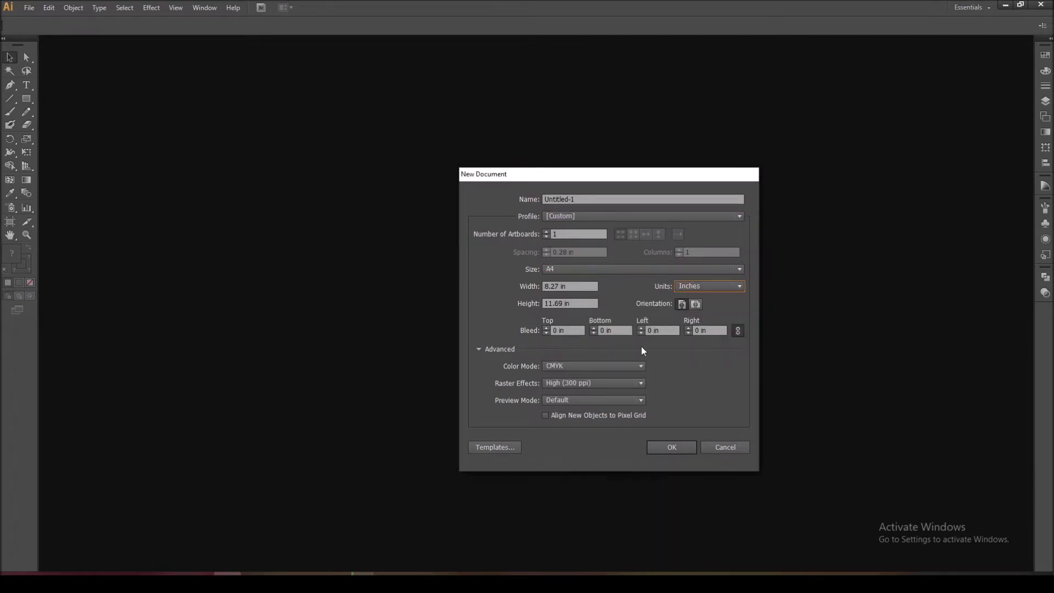
pyautogui.click(676, 449)
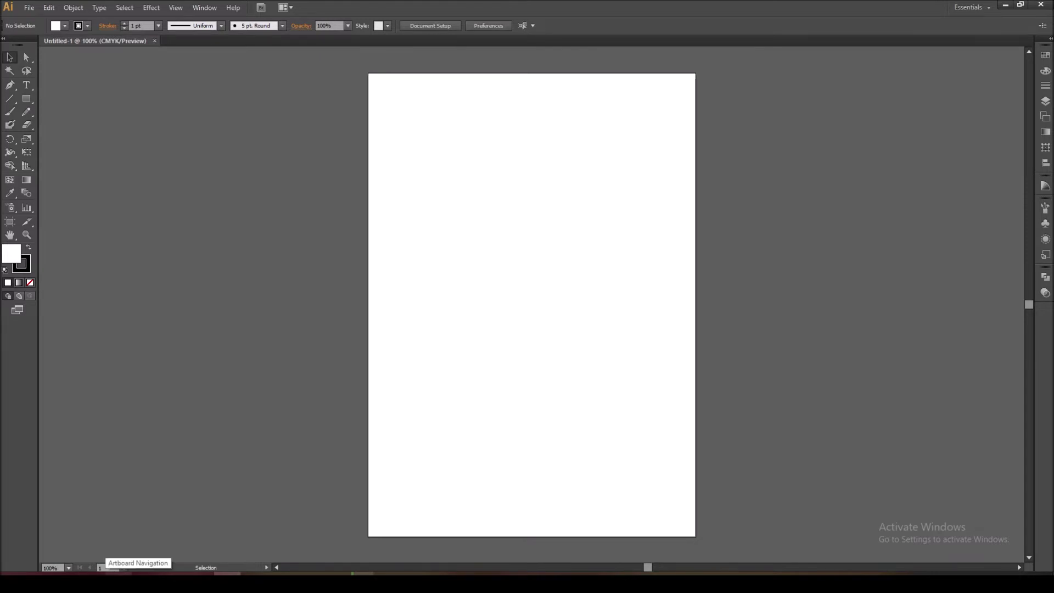
# Switch to the browser and copy the black-and-blue Personal Trainer Flyer Template image from Pinterest
pyautogui.moveTo(119, 574)
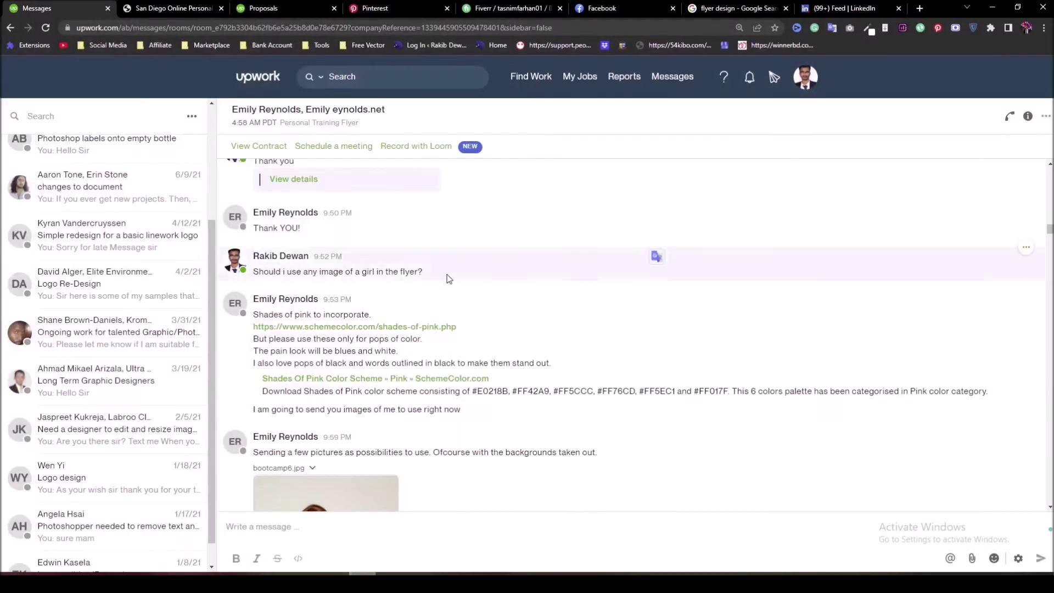
pyautogui.scroll(2, 449, 279)
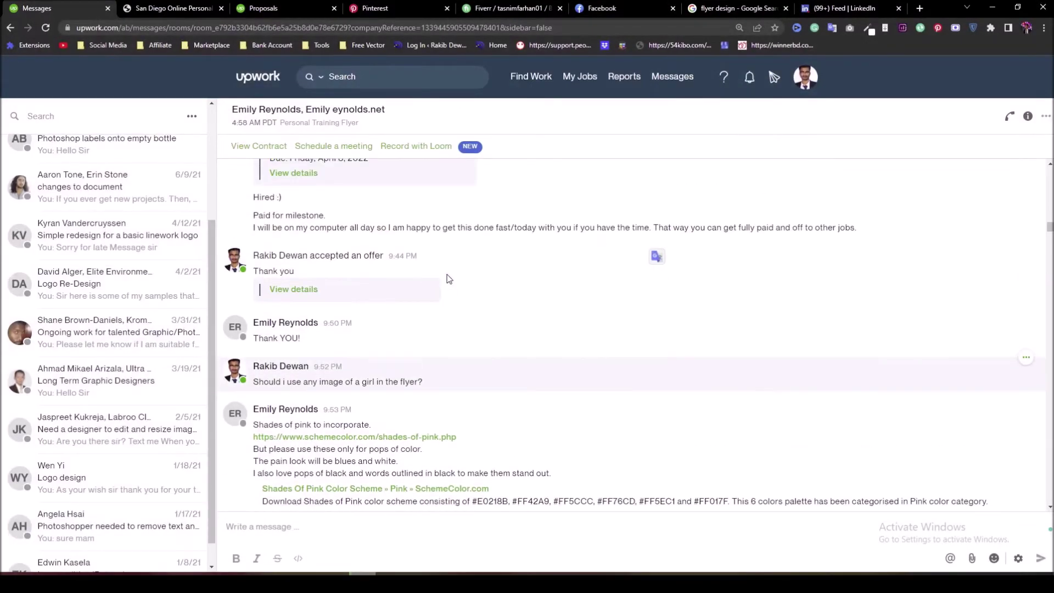
pyautogui.click(355, 7)
pyautogui.rightClick(342, 189)
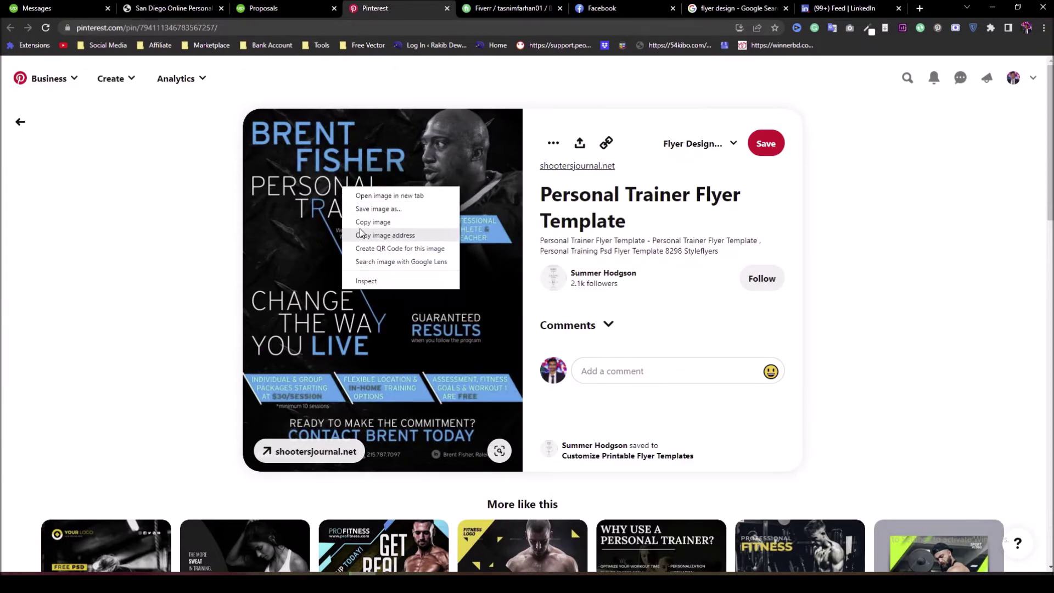
pyautogui.click(367, 221)
# Paste the black-and-blue flyer into the Illustrator document, shrink it to about half size, and place it beside the artboard
pyautogui.hotkey('alt', 'Tab')
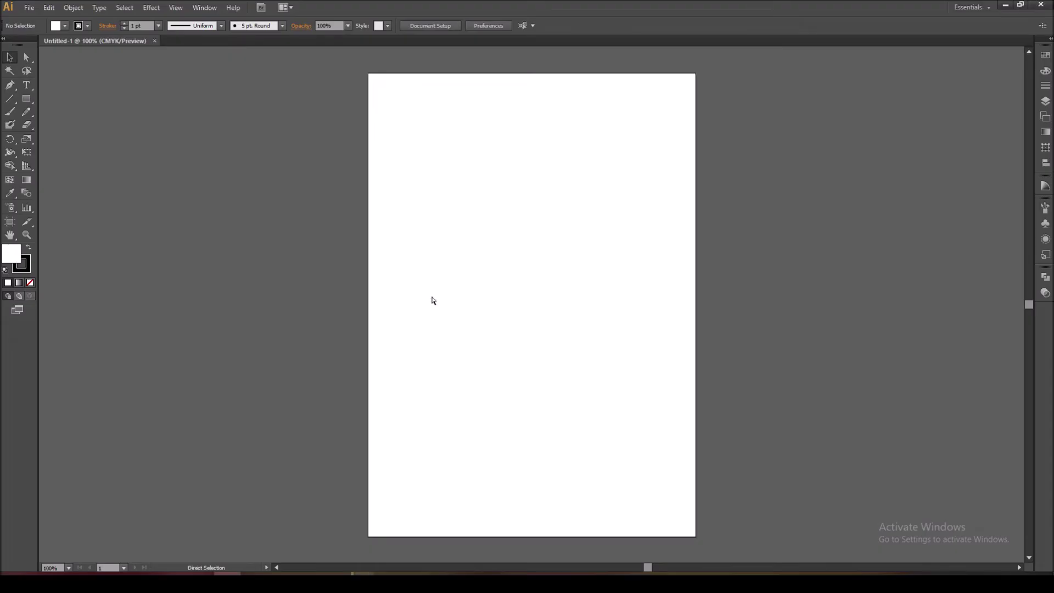
pyautogui.hotkey('ctrl', 'v')
pyautogui.moveTo(517, 282); pyautogui.dragTo(245, 263)
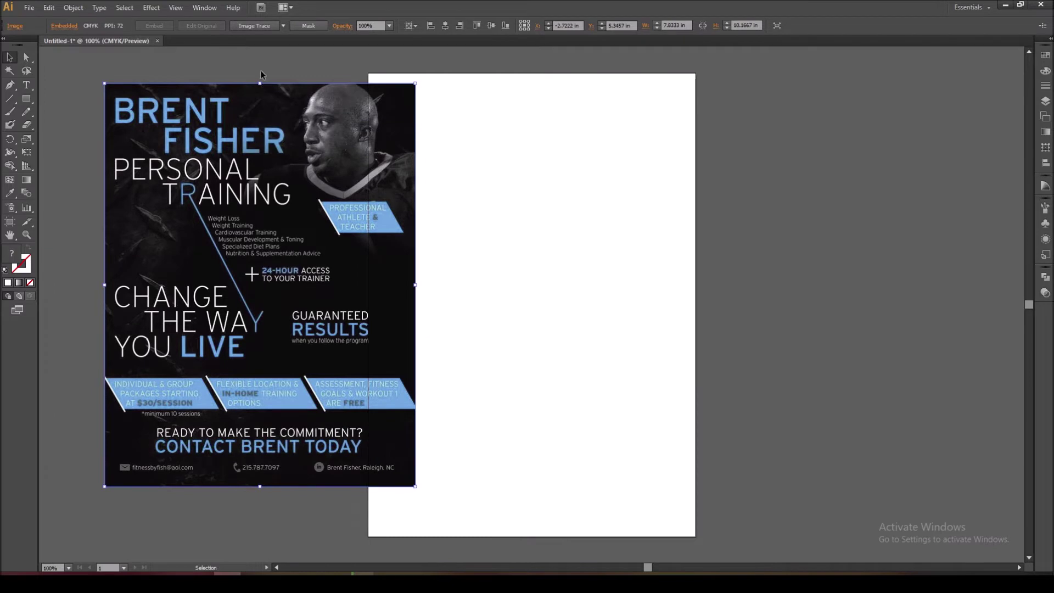
pyautogui.moveTo(259, 84); pyautogui.dragTo(259, 289)
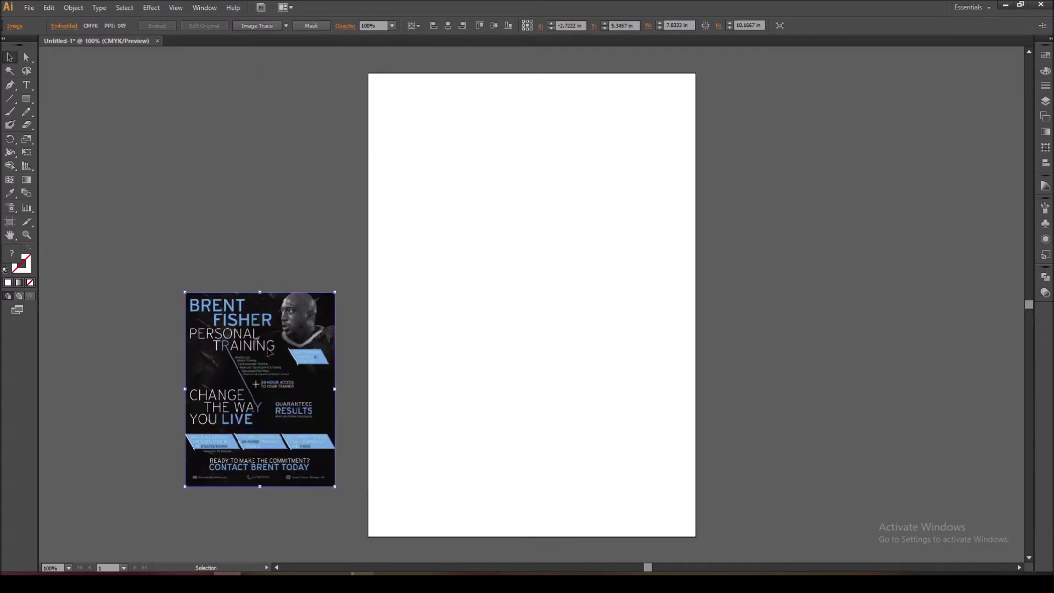
pyautogui.moveTo(259, 388); pyautogui.dragTo(245, 256)
pyautogui.click(320, 502)
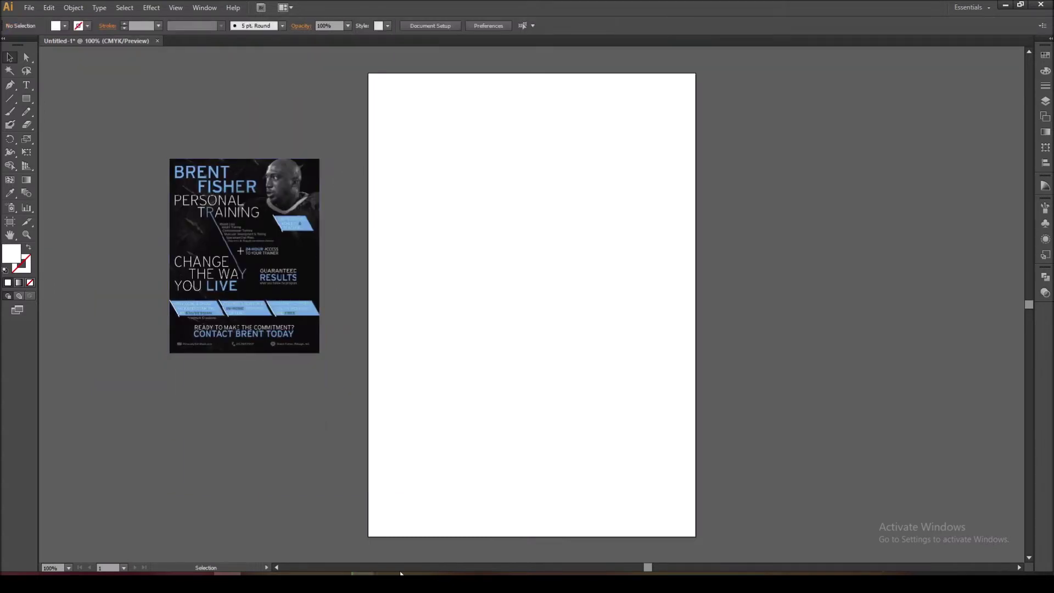
# Switch to the Edge page with the pink Personal Training flyer, capture that flyer area to the clipboard, and minimize the browser
pyautogui.click(263, 573)
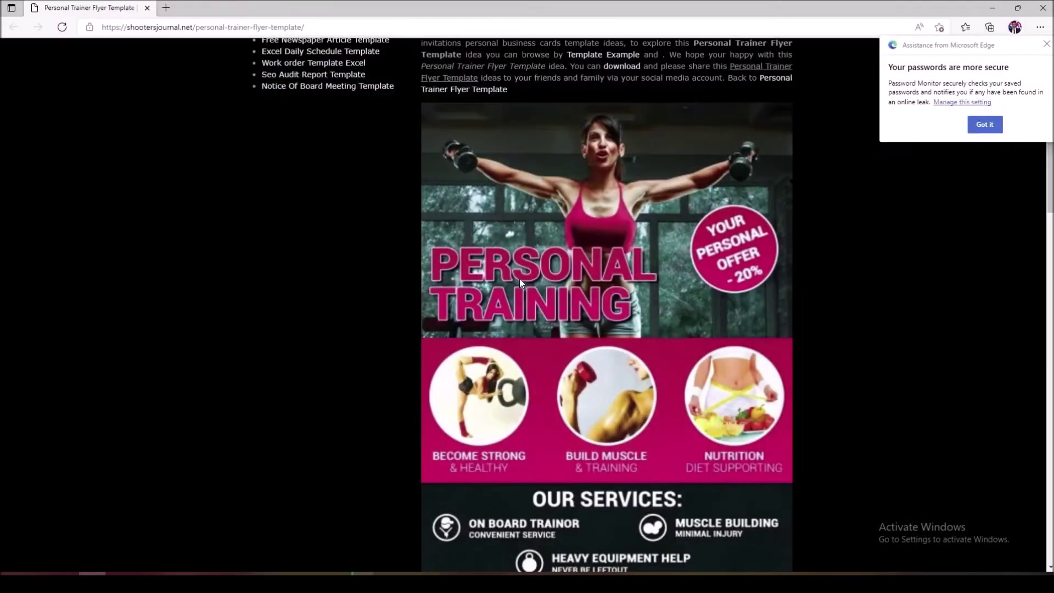
pyautogui.click(982, 125)
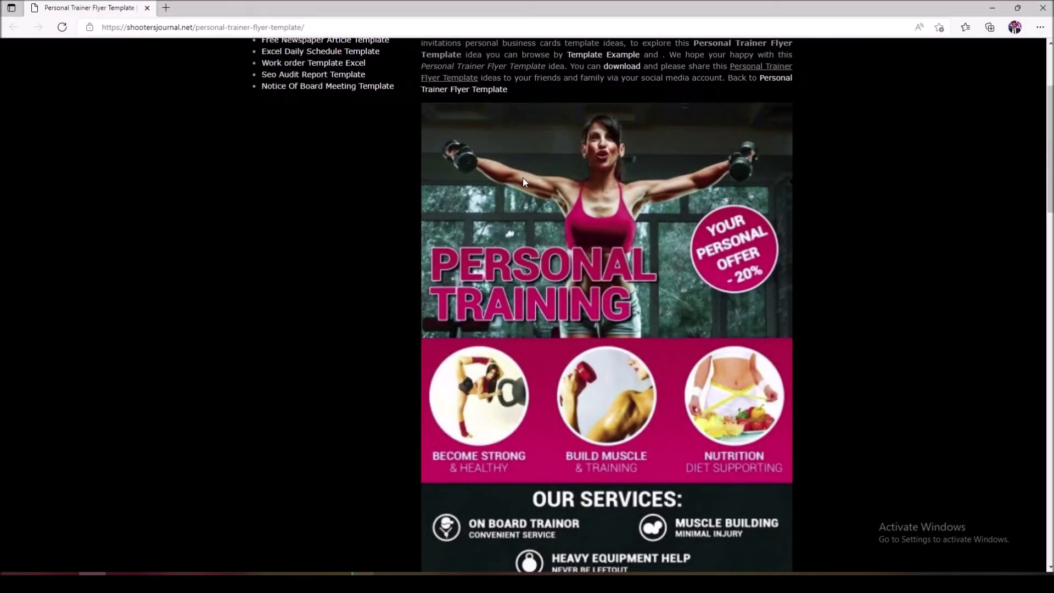
pyautogui.press('Print')
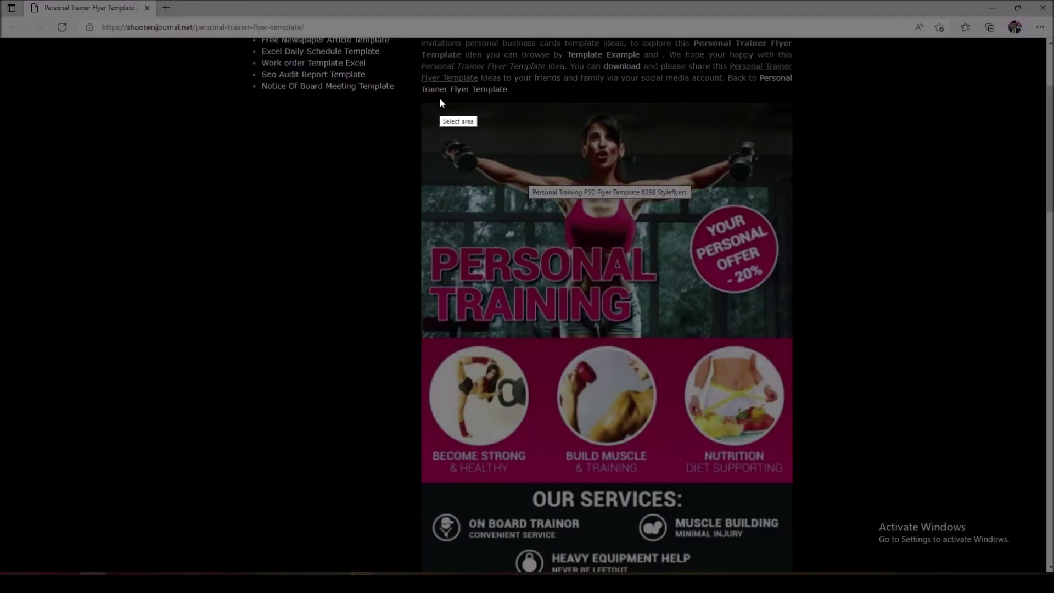
pyautogui.moveTo(419, 93); pyautogui.dragTo(802, 574)
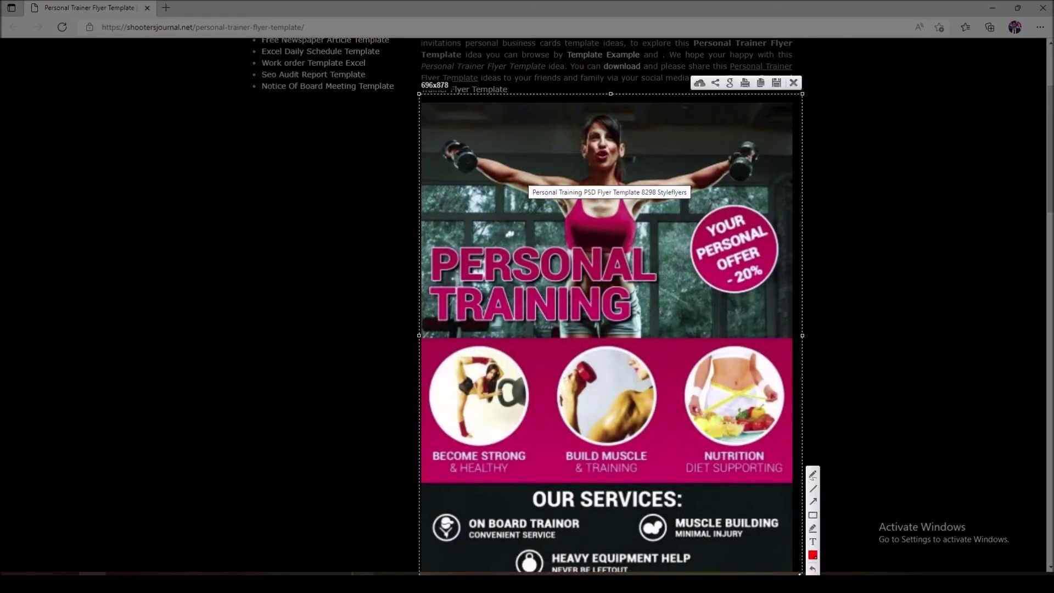
pyautogui.click(760, 83)
pyautogui.click(991, 8)
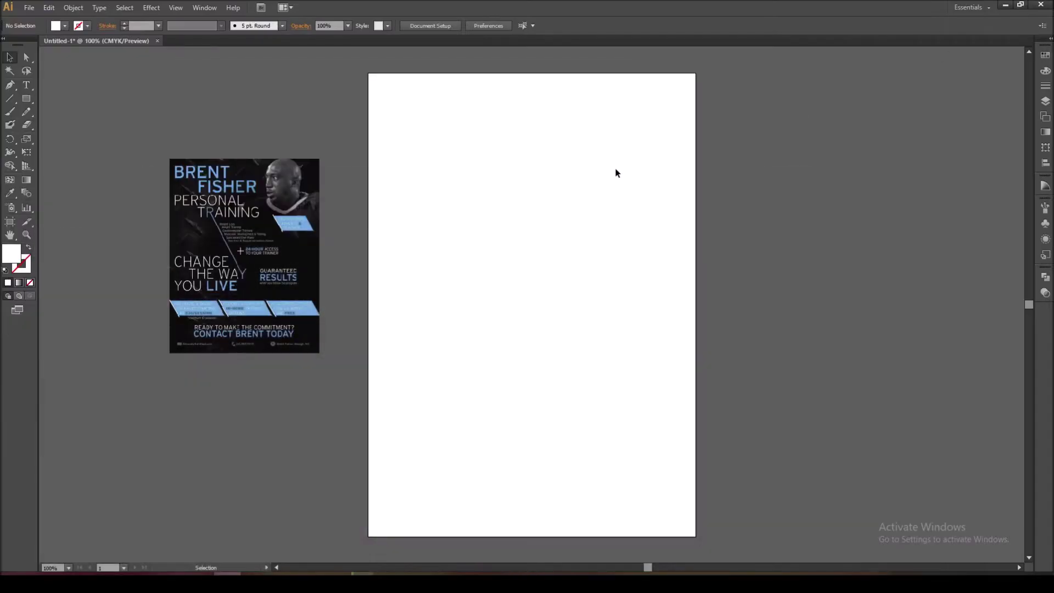
# Paste the captured pink flyer into the document, scale it down, and place it beside the black-and-blue flyer
pyautogui.hotkey('ctrl', 'v')
pyautogui.moveTo(531, 62); pyautogui.dragTo(585, 95)
pyautogui.moveTo(579, 143); pyautogui.dragTo(444, 154)
pyautogui.click(889, 227)
pyautogui.moveTo(867, 195); pyautogui.dragTo(707, 233)
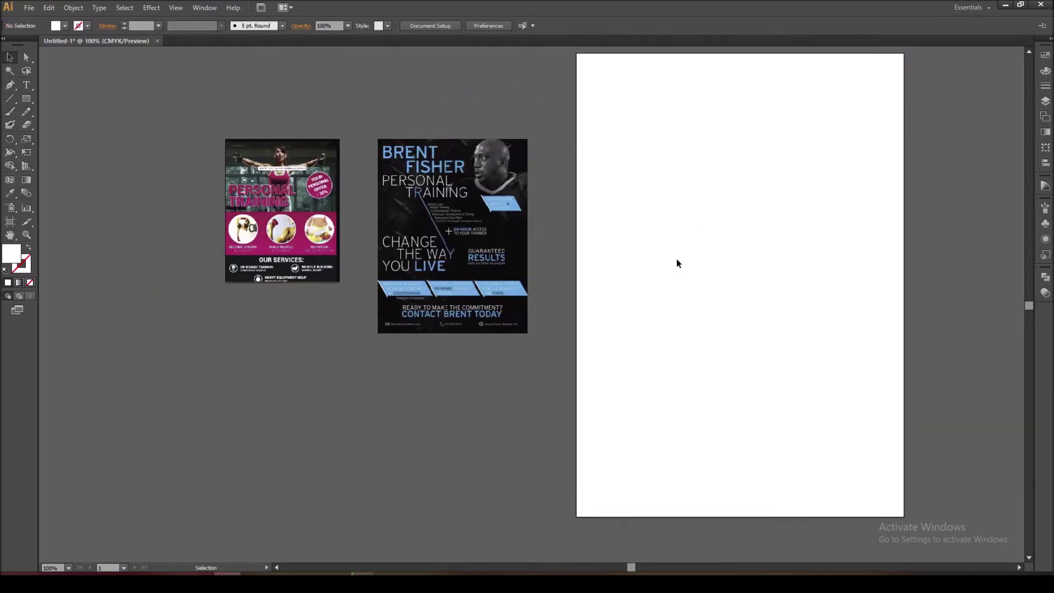
# Enlarge the pink flyer proportionally to about the same height as the black-and-blue flyer
pyautogui.click(293, 281)
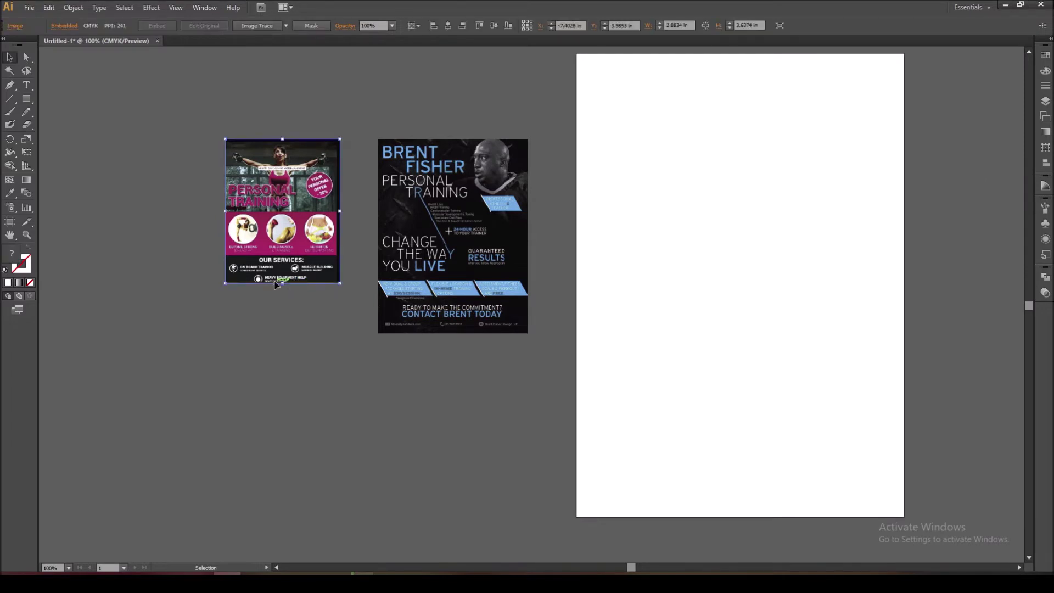
pyautogui.moveTo(285, 282); pyautogui.dragTo(288, 336)
pyautogui.click(464, 377)
pyautogui.moveTo(463, 378); pyautogui.dragTo(494, 375)
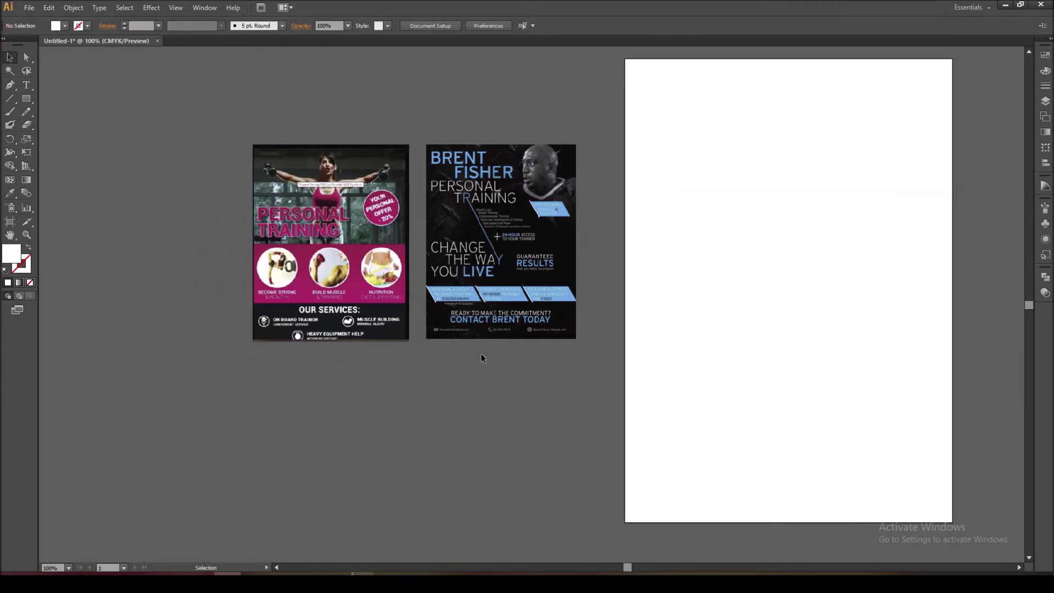
pyautogui.moveTo(636, 250); pyautogui.dragTo(551, 283)
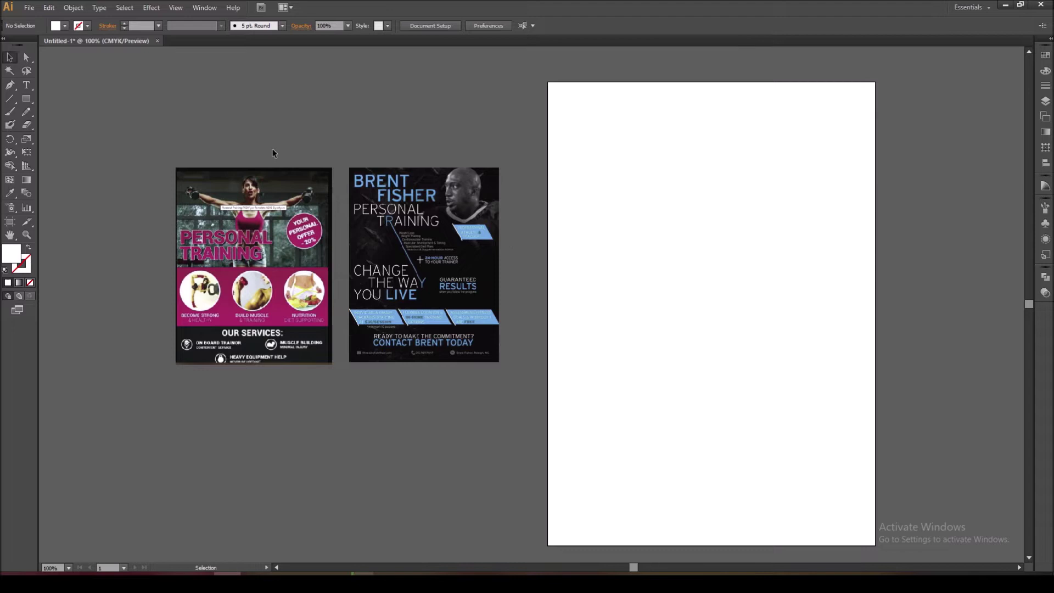
# Move both reference flyers up beside the artboard and scale the black-and-blue one to about 3.83 by 4.97 in
pyautogui.moveTo(292, 157); pyautogui.dragTo(416, 235)
pyautogui.click(593, 339)
pyautogui.moveTo(540, 334); pyautogui.dragTo(501, 325)
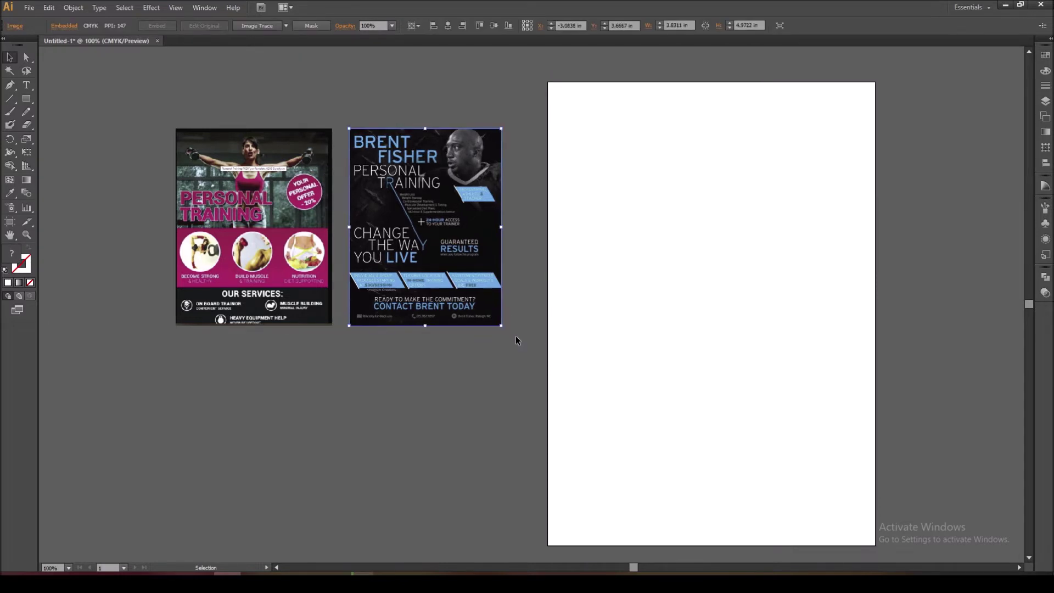
pyautogui.click(515, 337)
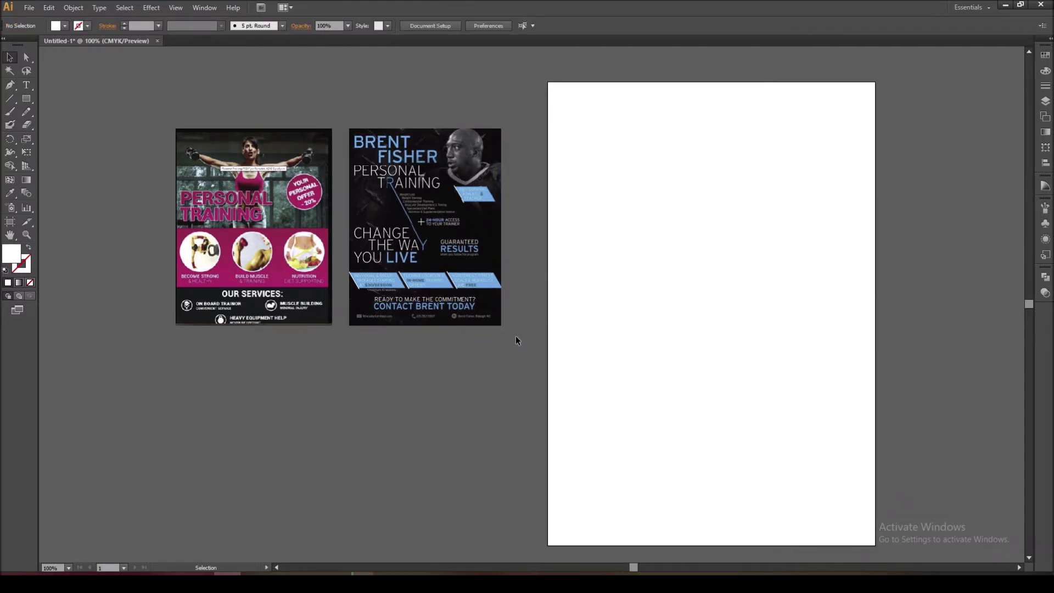
pyautogui.moveTo(506, 355); pyautogui.dragTo(320, 317)
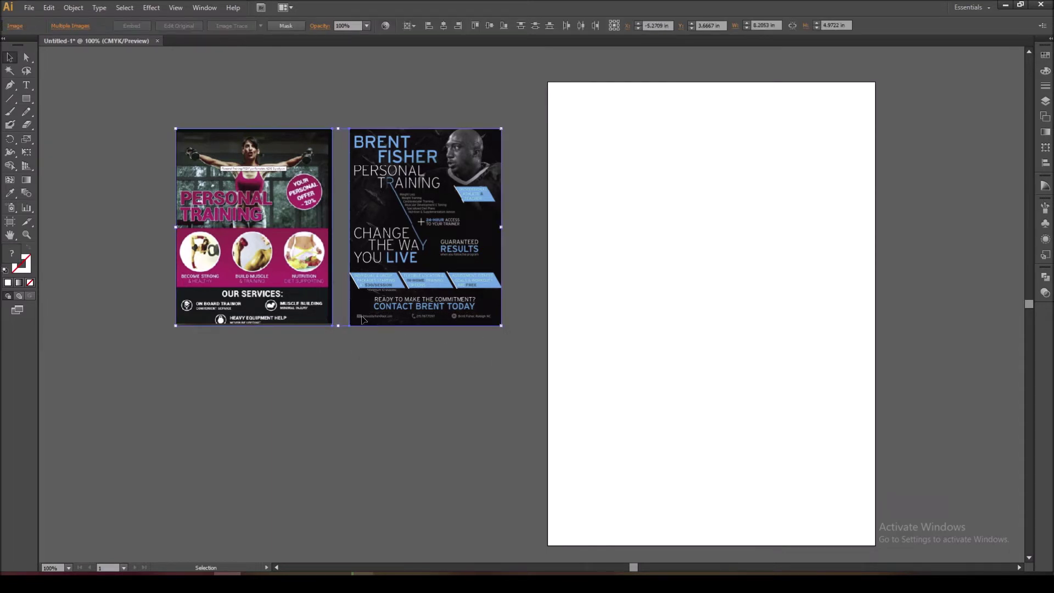
pyautogui.click(566, 411)
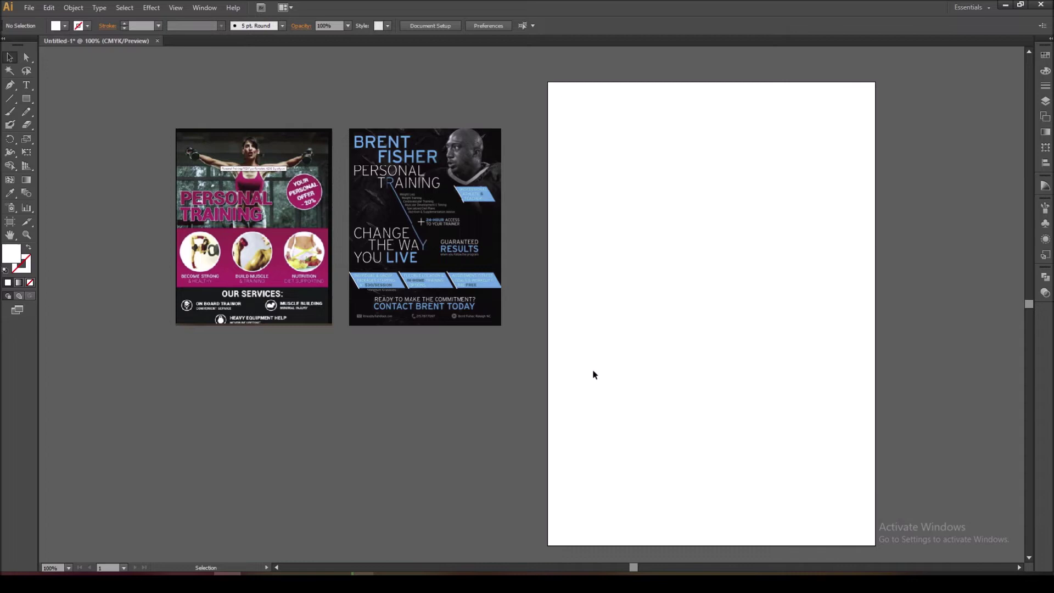
# Switch back to the Upwork conversation and review the client's blue shades, offer details and text replacements up to the first message
pyautogui.hscroll(2, 577, 393)
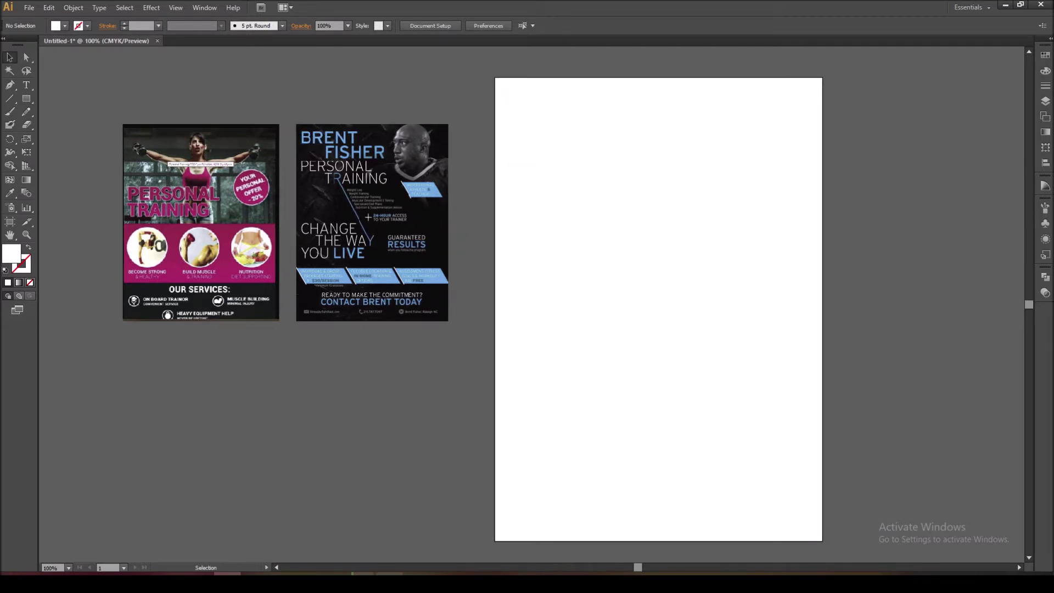
pyautogui.click(1005, 5)
pyautogui.hotkey('ctrl', '2')
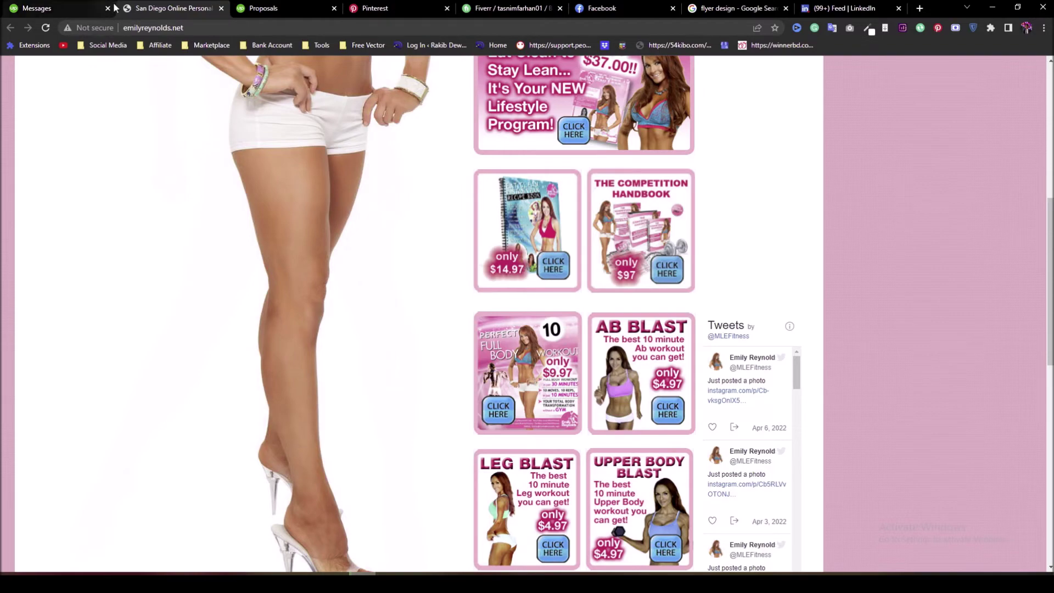
pyautogui.click(94, 5)
pyautogui.scroll(15, 367, 229)
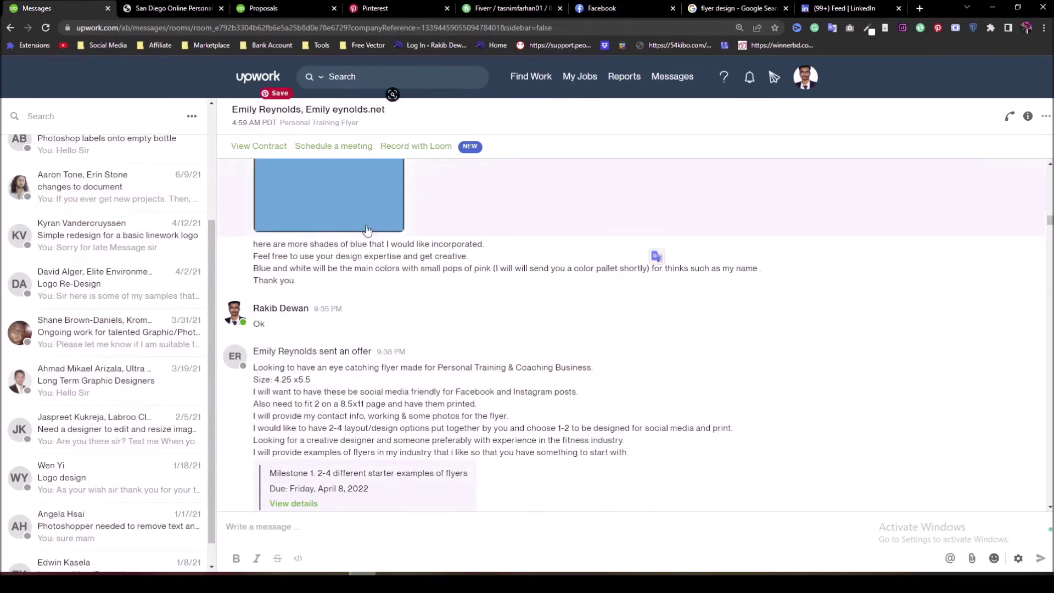
pyautogui.scroll(15, 367, 230)
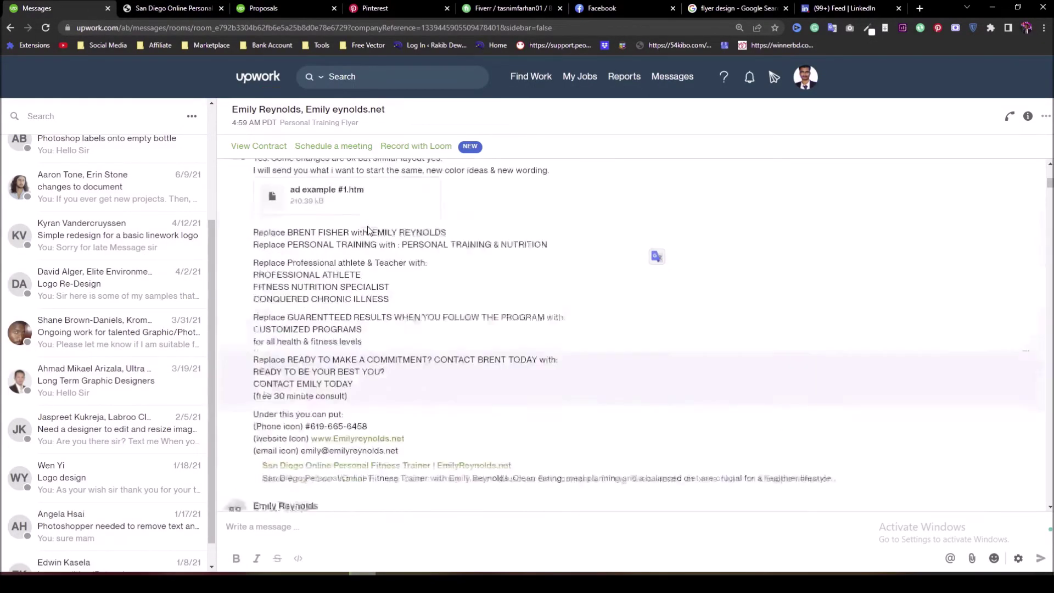
pyautogui.scroll(3, 372, 233)
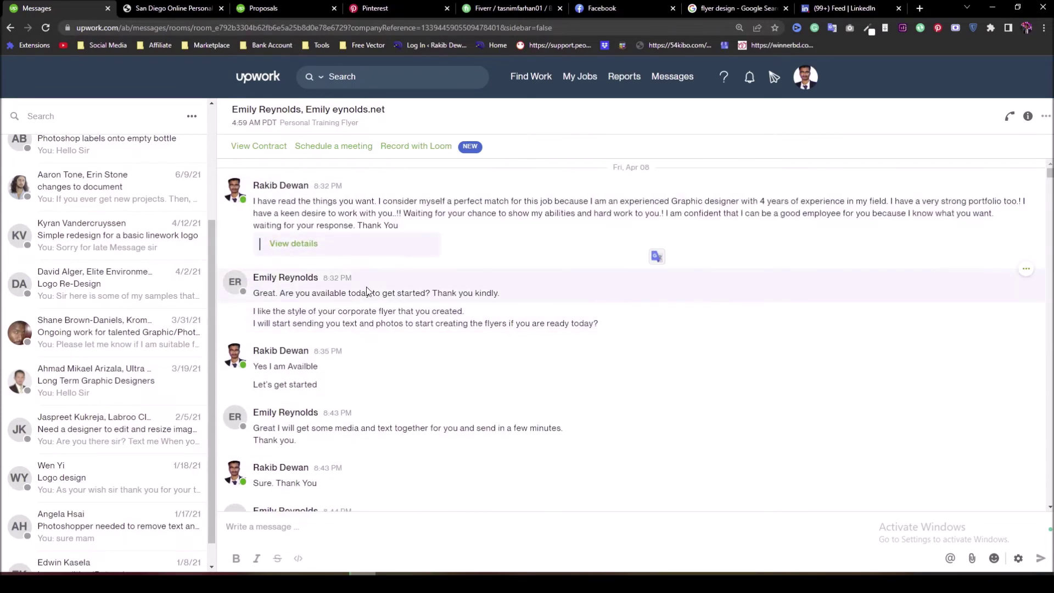
# Find the client's red T-shirt photo, bootcamp6.jpg, in the conversation and copy the image
pyautogui.scroll(-15, 368, 258)
pyautogui.scroll(-15, 366, 287)
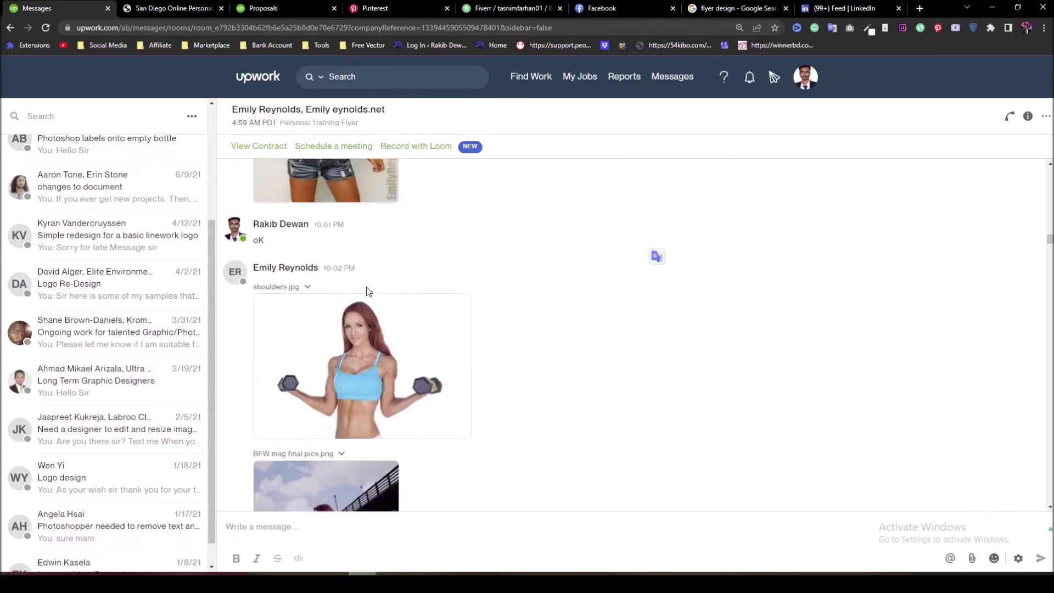
pyautogui.scroll(4, 367, 287)
pyautogui.rightClick(366, 287)
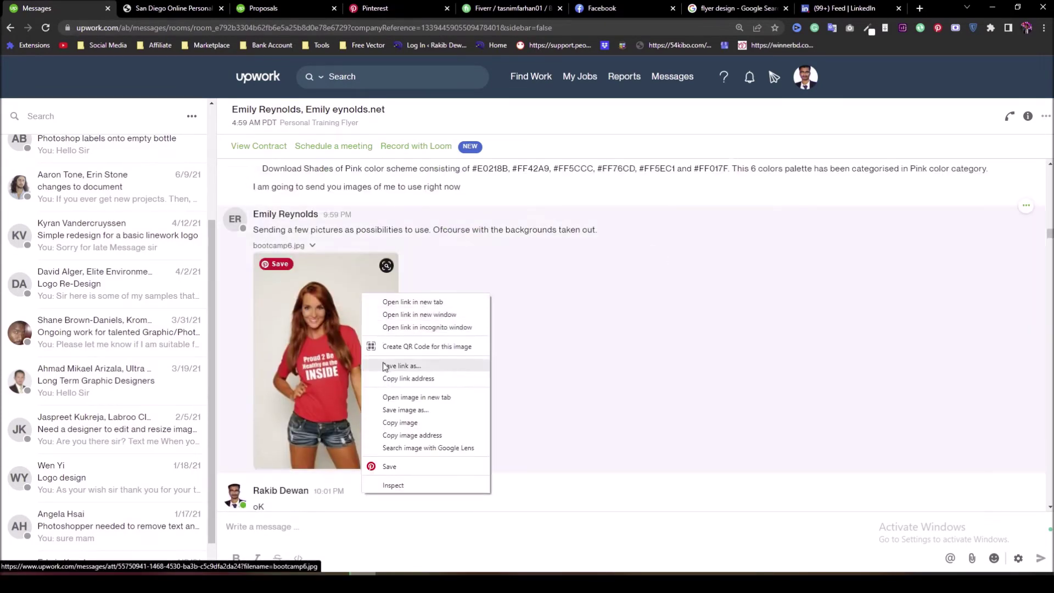
pyautogui.click(399, 422)
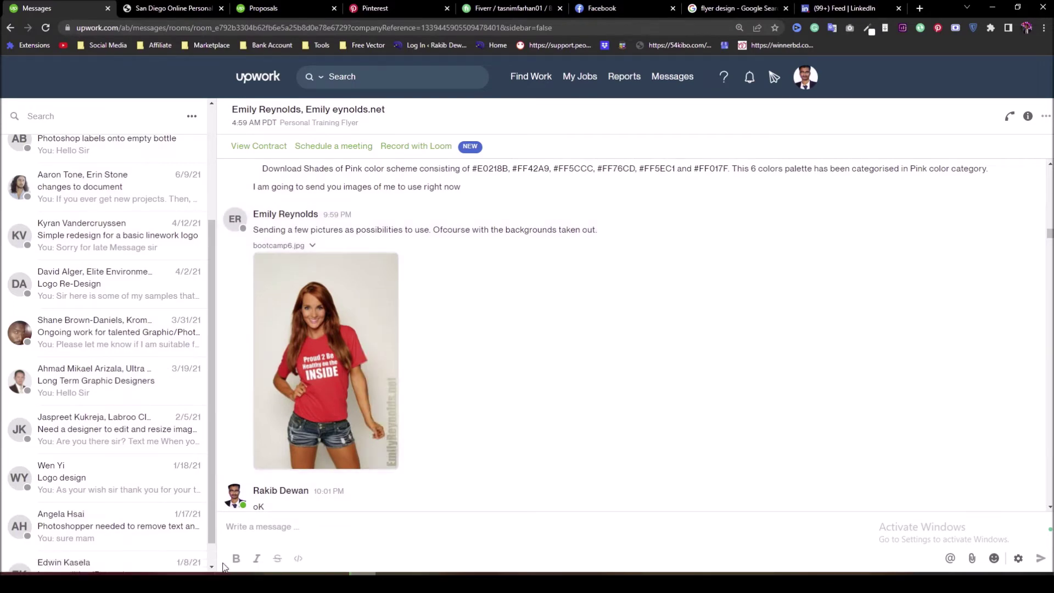
# Switch to Illustrator, paste the red T-shirt photo, and place it in the empty space on the far side of the artboard from the reference flyers
pyautogui.hotkey('alt', 'Tab')
pyautogui.hotkey('ctrl', 'v')
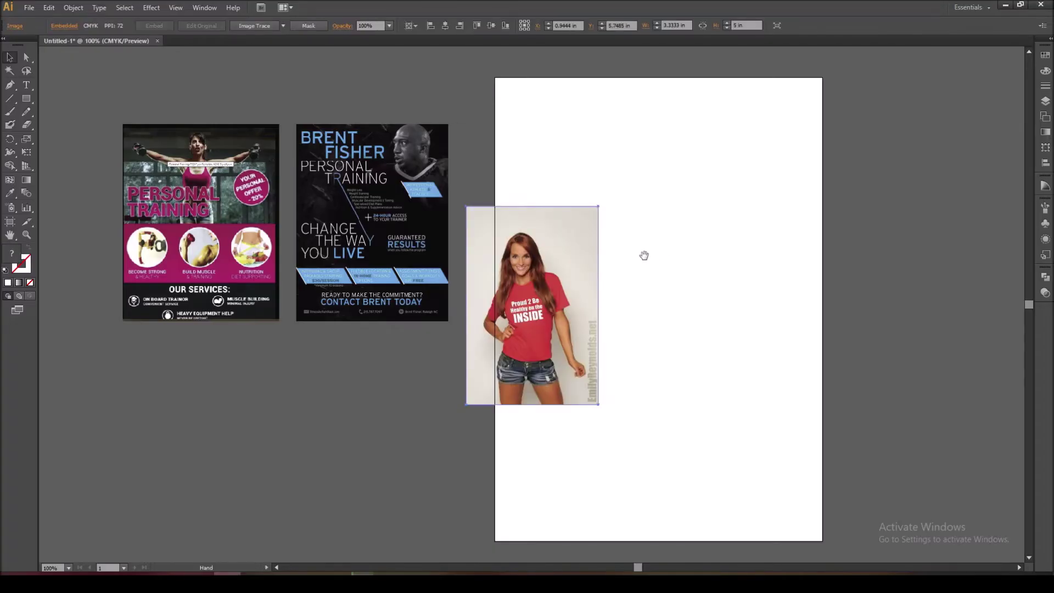
pyautogui.hscroll(5, 642, 254)
pyautogui.scroll(-1, 642, 254)
pyautogui.moveTo(375, 266); pyautogui.dragTo(849, 240)
pyautogui.click(730, 187)
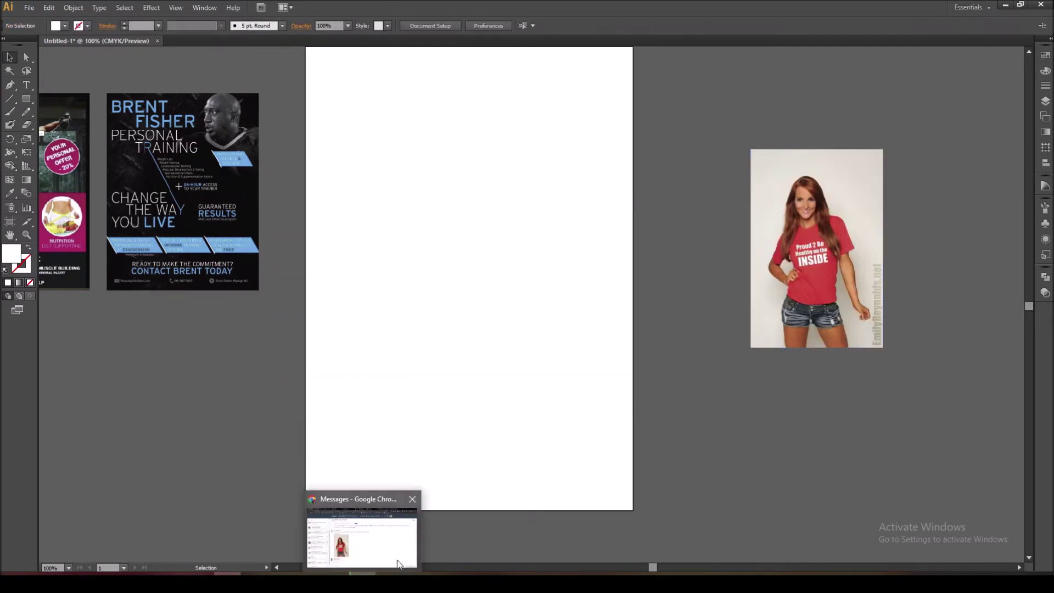
# Copy the beach pier photo from the Upwork conversation, paste it into the Illustrator document, and place it below the red T-shirt photo
pyautogui.click(409, 573)
pyautogui.scroll(-9, 376, 496)
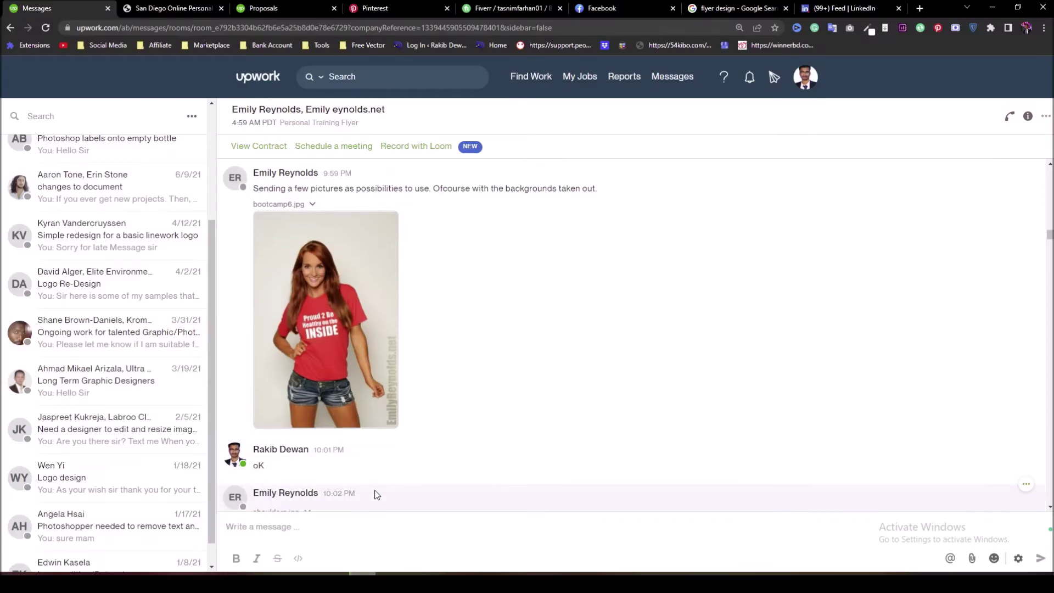
pyautogui.scroll(-2, 373, 365)
pyautogui.rightClick(356, 313)
pyautogui.click(395, 442)
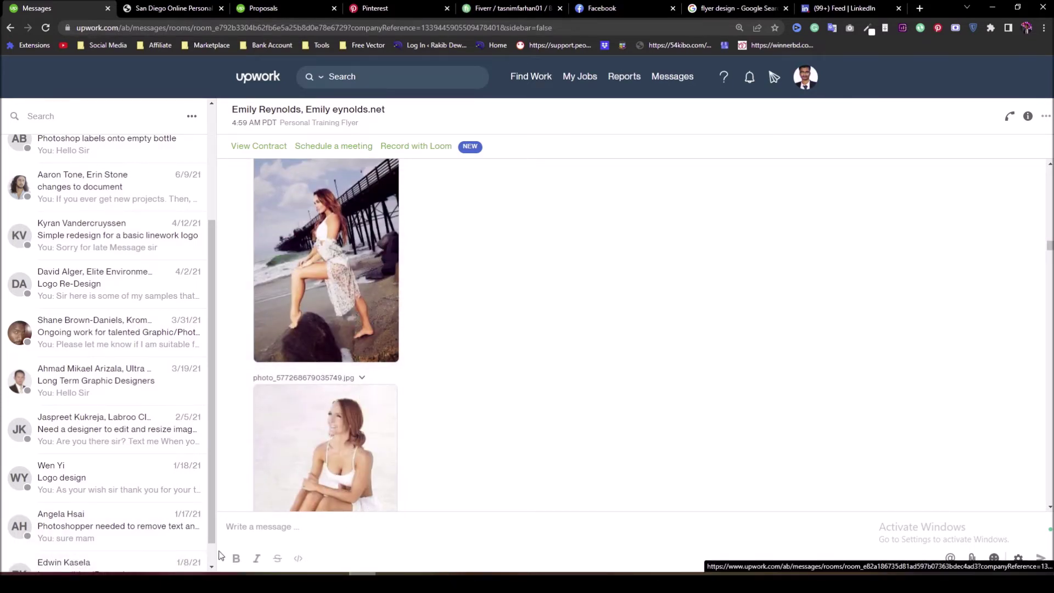
pyautogui.hotkey('alt', 'Tab')
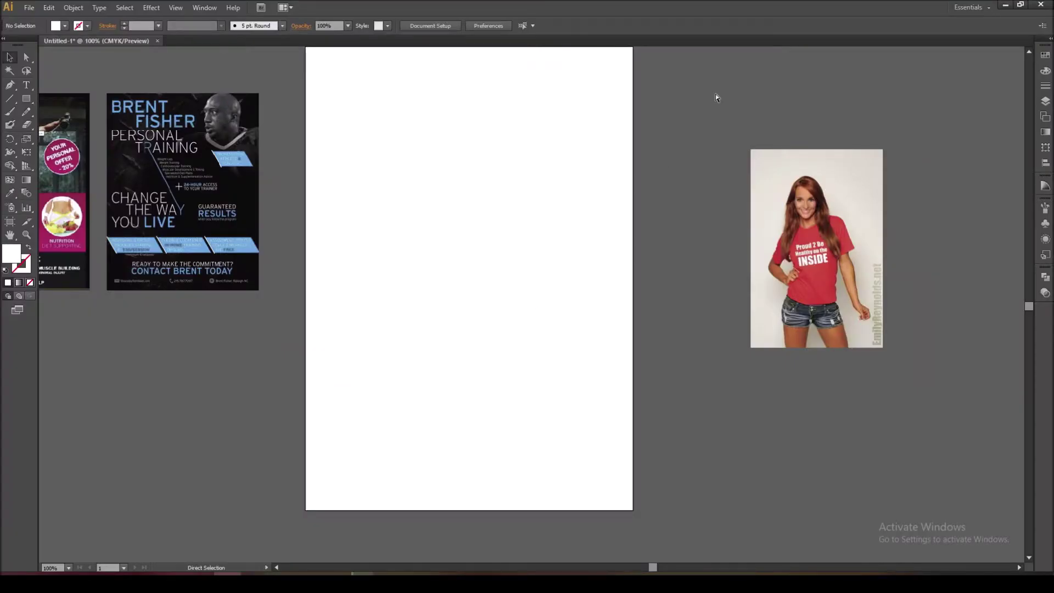
pyautogui.hotkey('ctrl', 'v')
pyautogui.moveTo(591, 284); pyautogui.dragTo(883, 445)
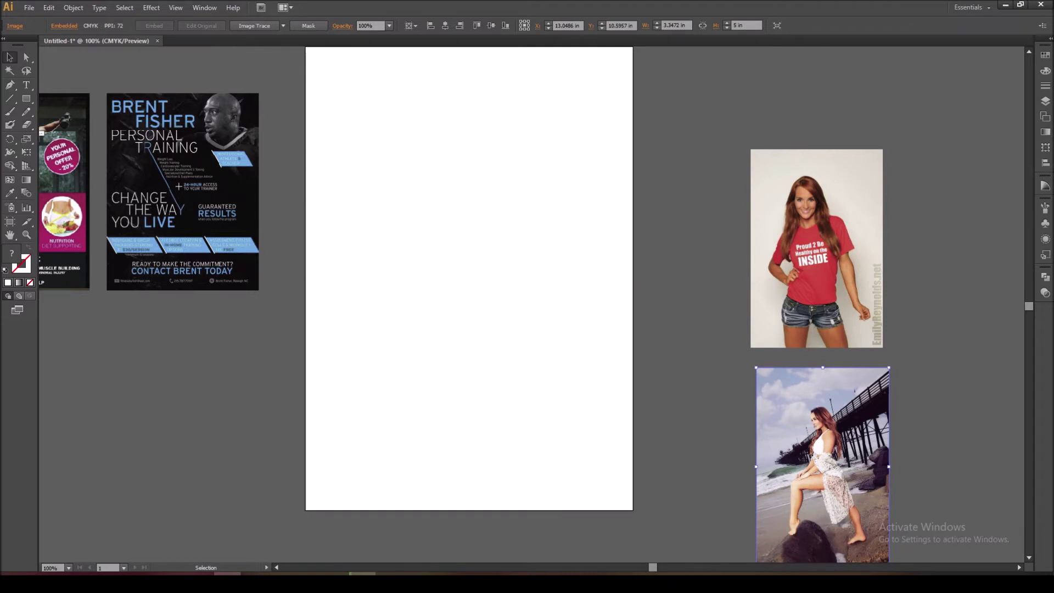
# Copy the upright seated photo in white from the Upwork conversation, paste it into Illustrator, and place it below the black-and-blue flyer
pyautogui.click(362, 573)
pyautogui.scroll(-5, 355, 357)
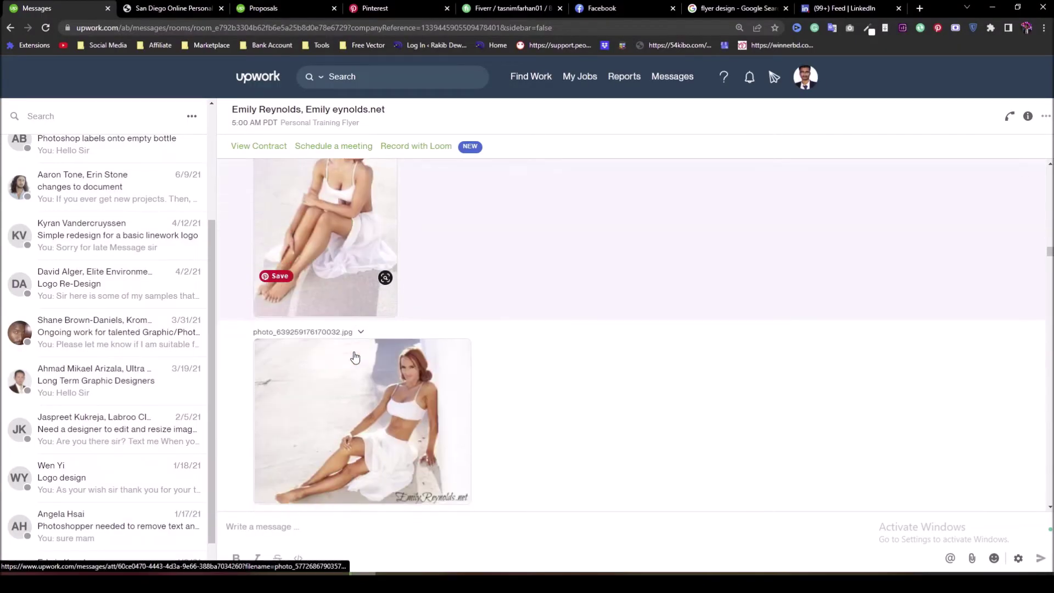
pyautogui.rightClick(354, 358)
pyautogui.click(351, 395)
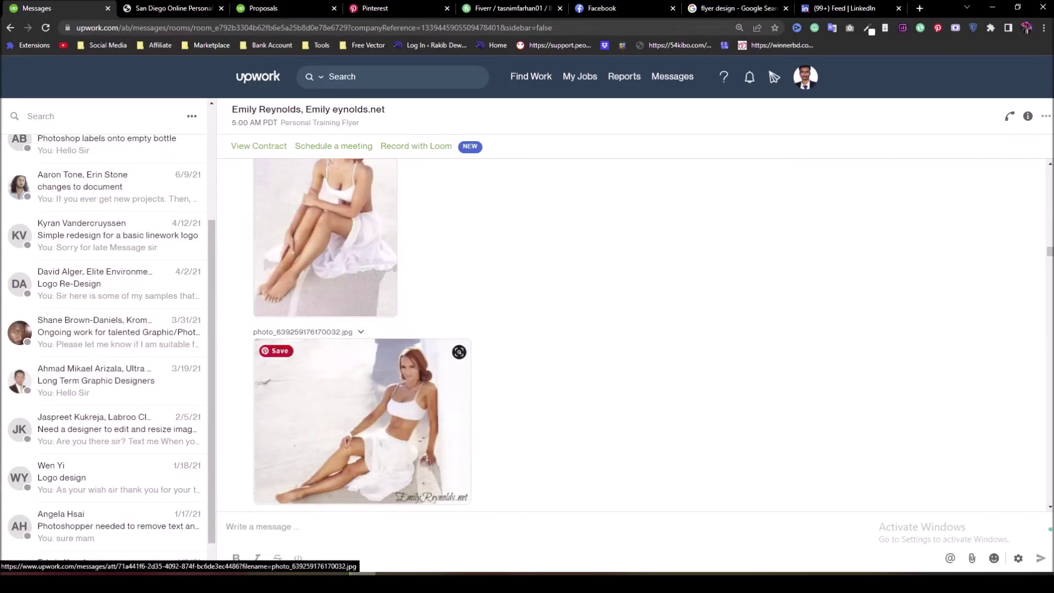
pyautogui.click(227, 574)
pyautogui.hotkey('ctrl', 'v')
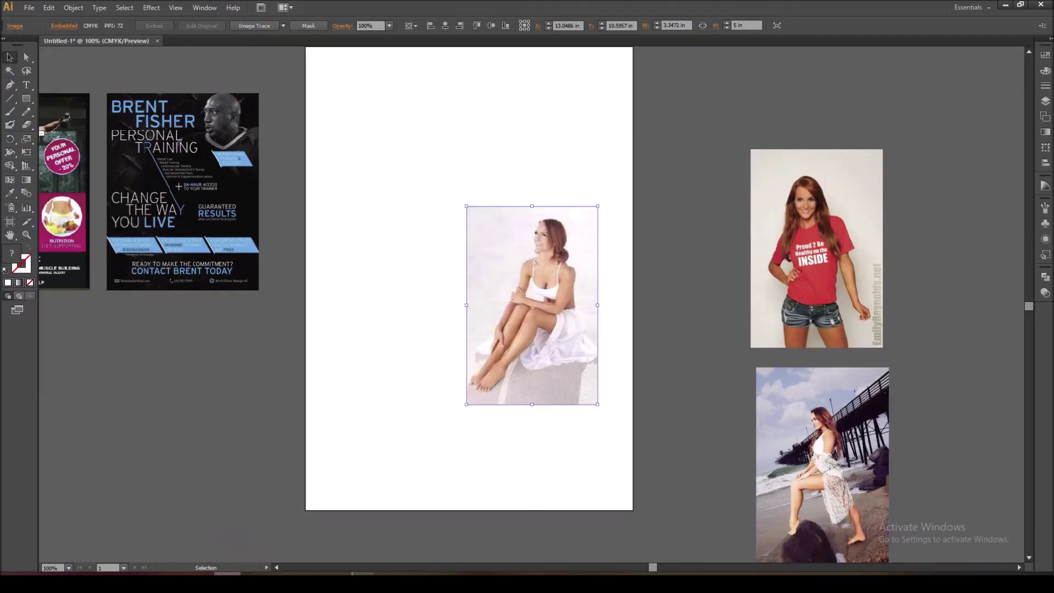
pyautogui.moveTo(516, 311); pyautogui.dragTo(182, 426)
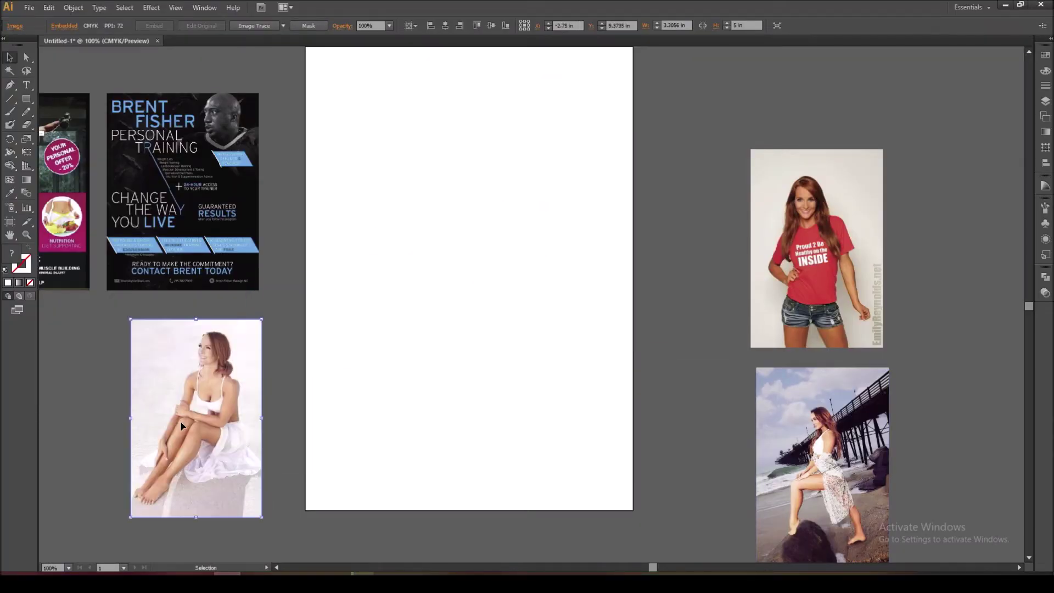
pyautogui.click(367, 359)
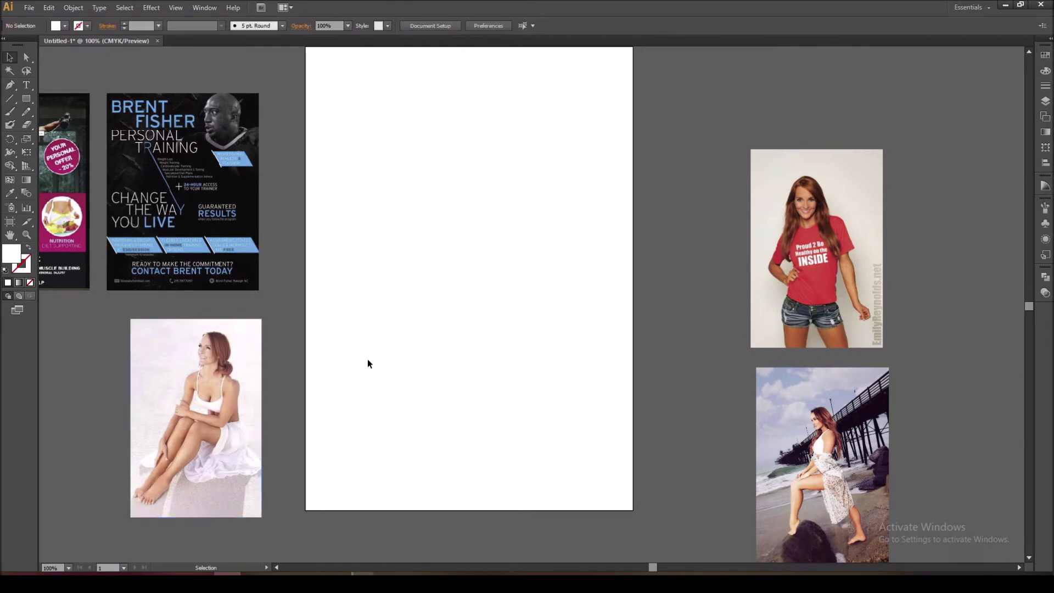
pyautogui.moveTo(367, 360); pyautogui.dragTo(374, 313)
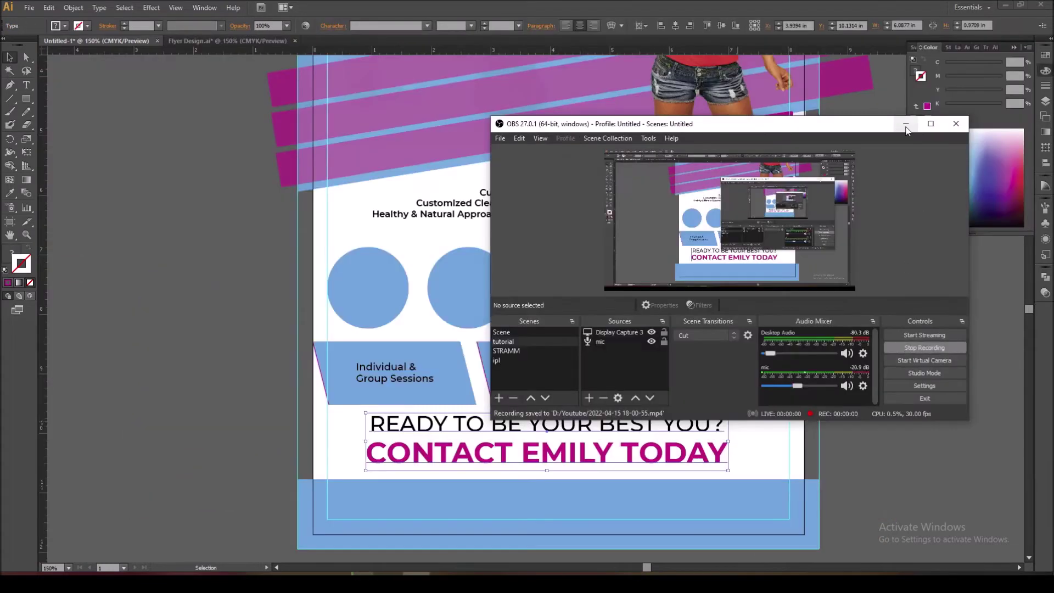
# Minimize the OBS recorder and center the two-line contact call-to-action text horizontally on the artboard
pyautogui.click(905, 125)
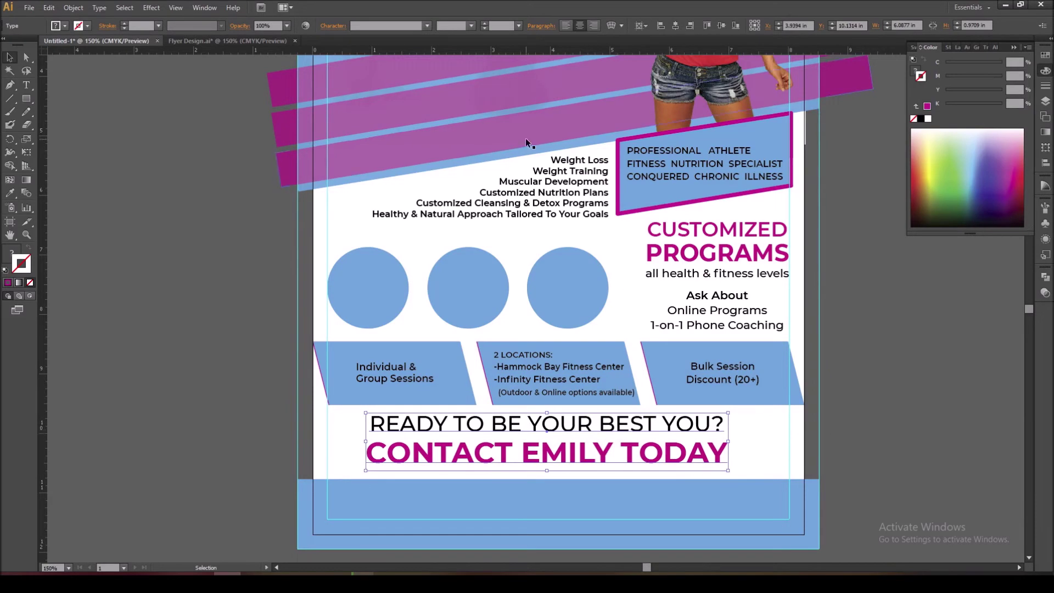
pyautogui.click(674, 25)
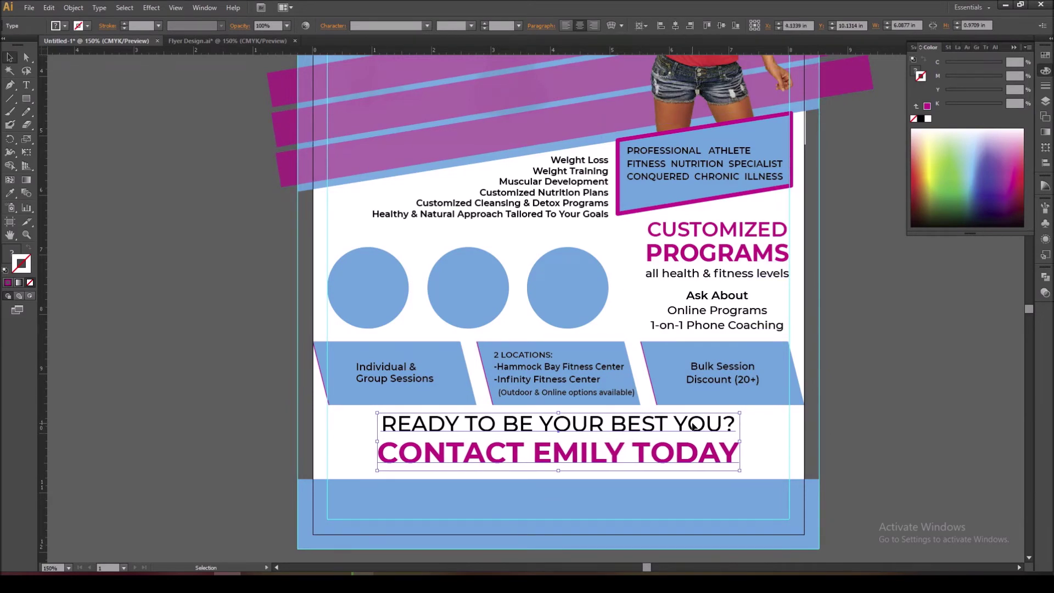
pyautogui.click(777, 456)
pyautogui.scroll(-2, 776, 456)
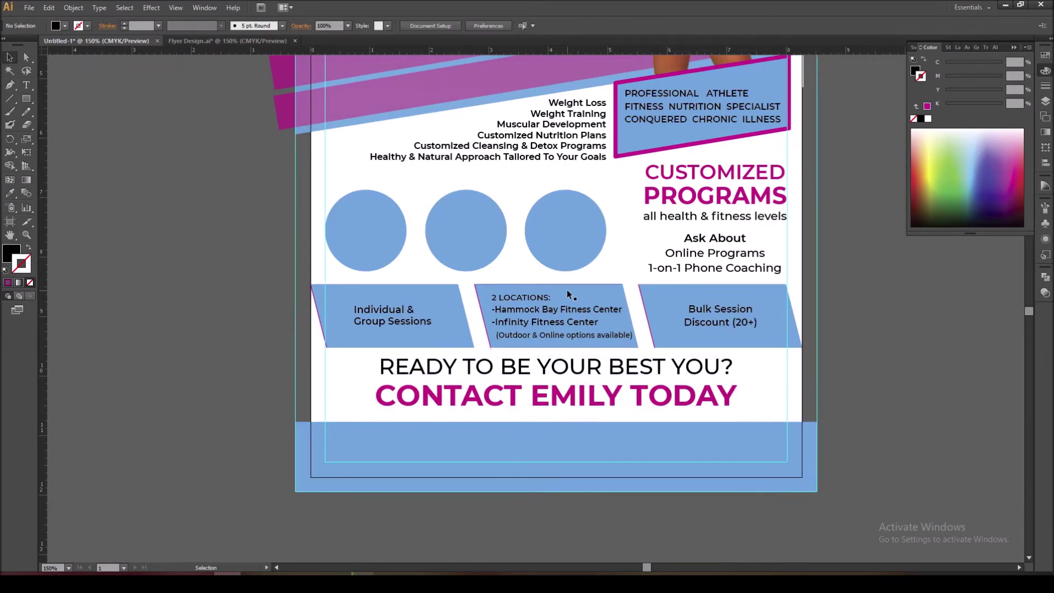
pyautogui.click(441, 296)
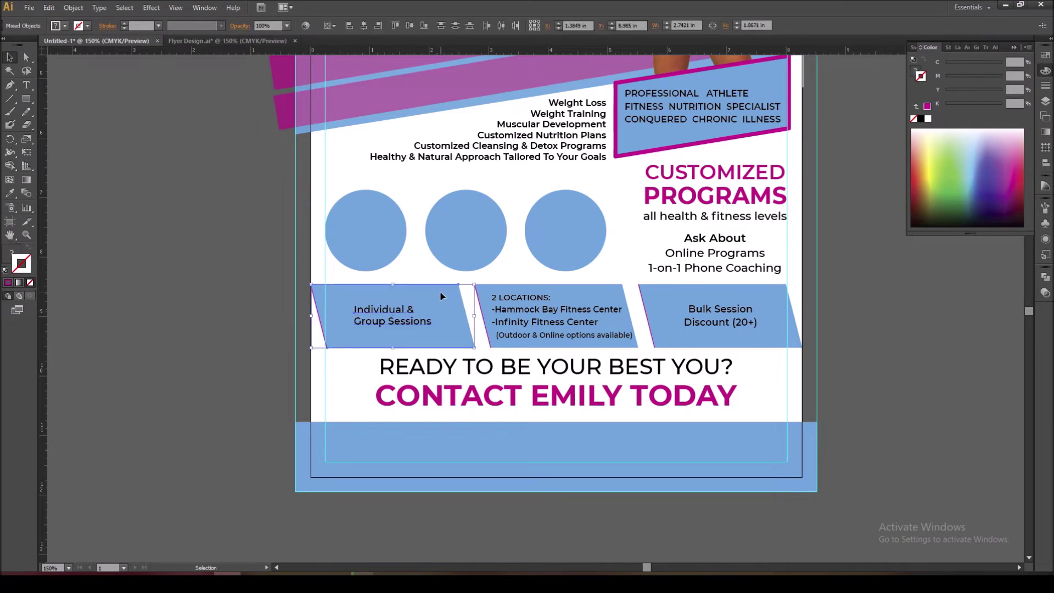
pyautogui.click(268, 354)
pyautogui.doubleClick(649, 300)
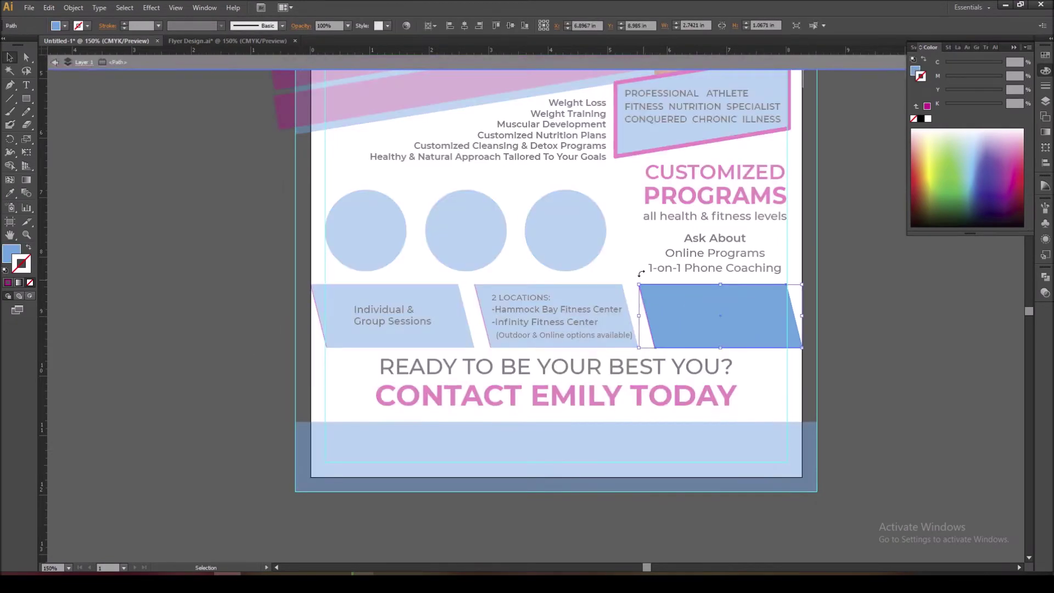
pyautogui.press('Escape')
pyautogui.click(663, 298)
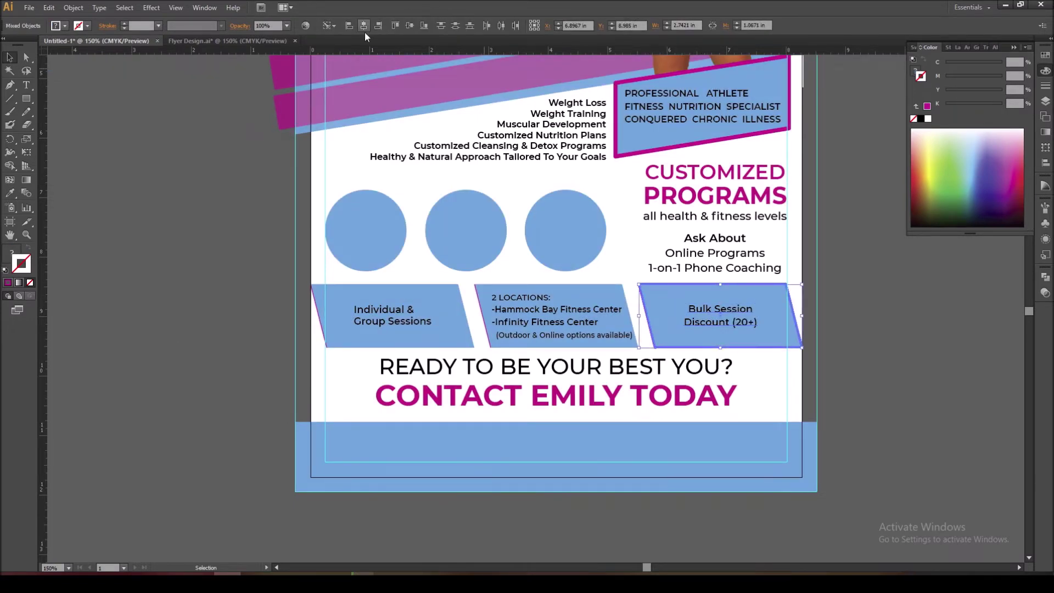
pyautogui.click(329, 175)
# Move the landscape seated photo into the empty space beside the flyer and place a copy of the first blue circle over it
pyautogui.scroll(-3, 423, 291)
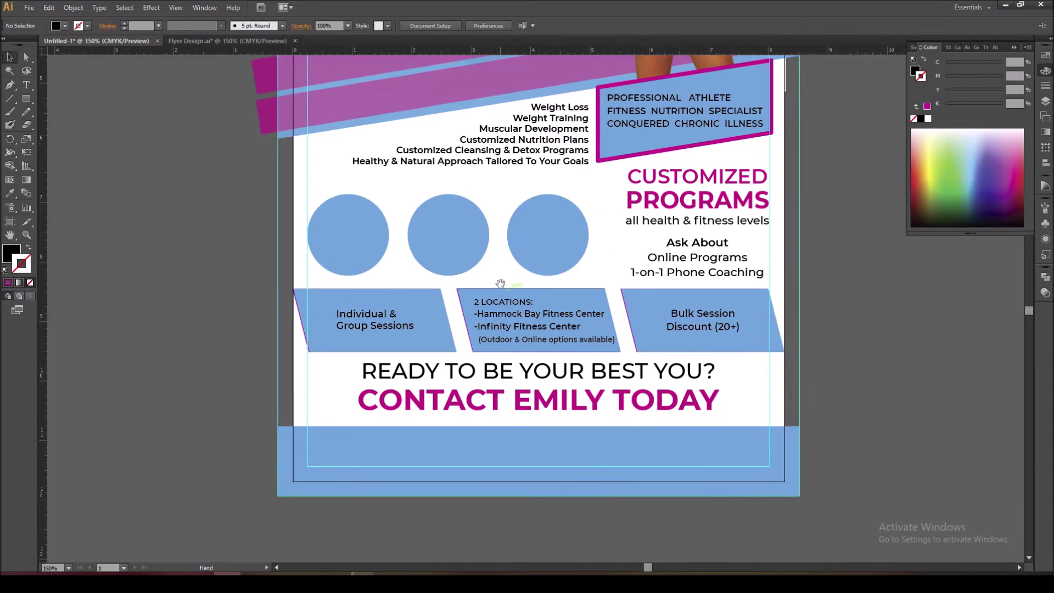
pyautogui.scroll(2, 436, 265)
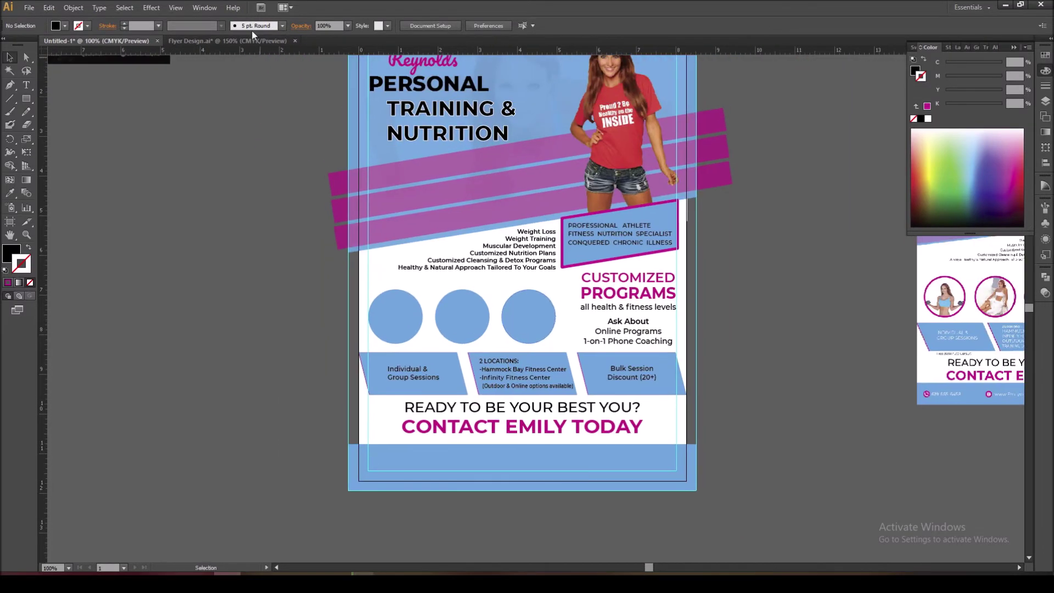
pyautogui.scroll(-1, 284, 284)
pyautogui.hscroll(-1, 572, 214)
pyautogui.moveTo(273, 302); pyautogui.dragTo(483, 353)
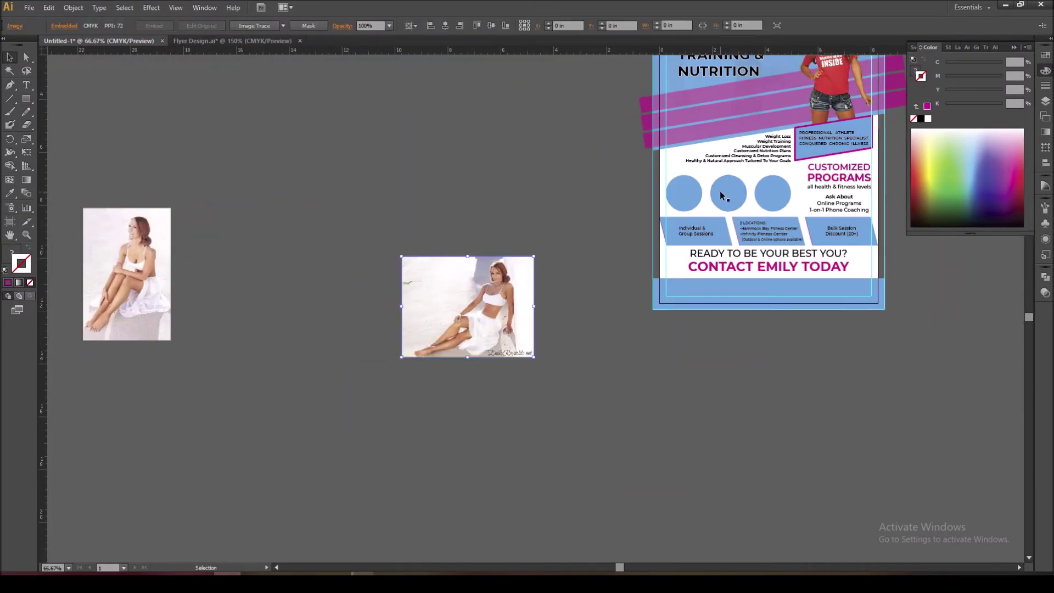
pyautogui.moveTo(682, 192); pyautogui.dragTo(470, 308)
# Scale the landscape photo down to about 1.90 by 1.44 in and position the blue circle over the seated woman
pyautogui.click(467, 263)
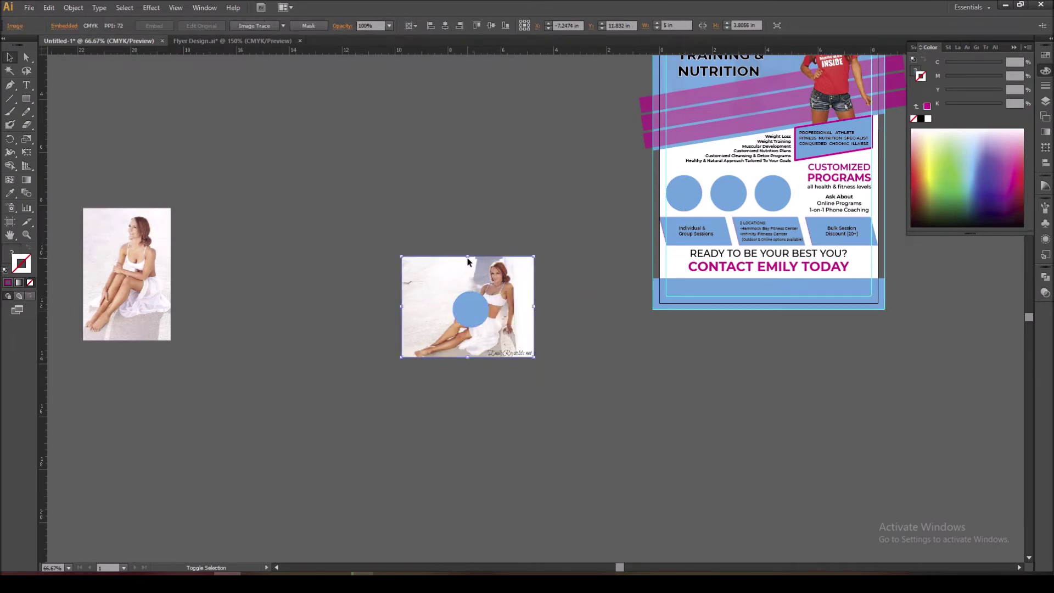
pyautogui.moveTo(467, 257); pyautogui.dragTo(468, 284)
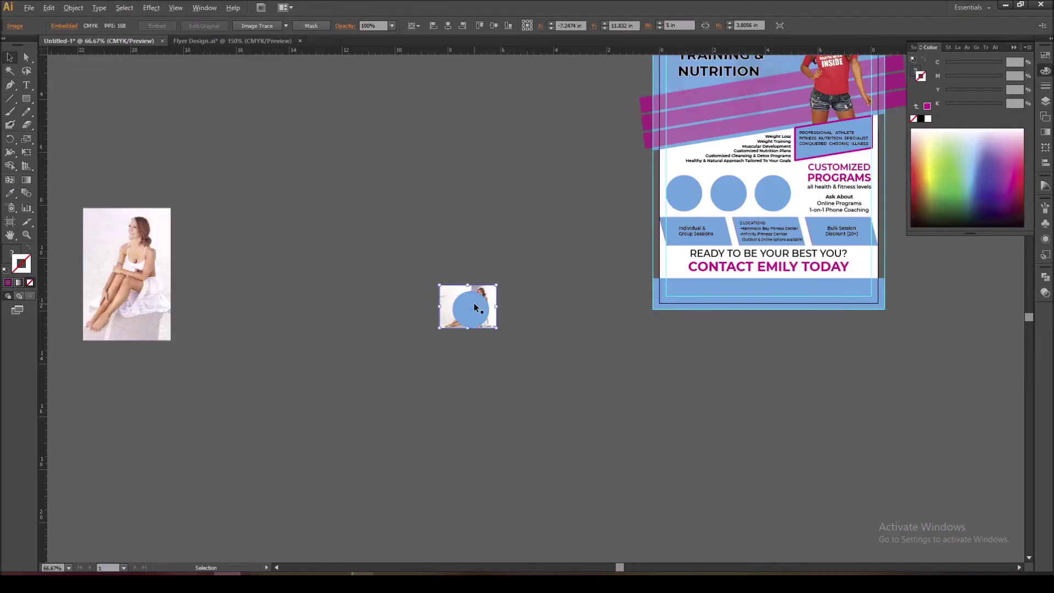
pyautogui.hotkey('ctrl', '=')
pyautogui.hotkey('ctrl', '=')
pyautogui.moveTo(504, 318); pyautogui.dragTo(513, 306)
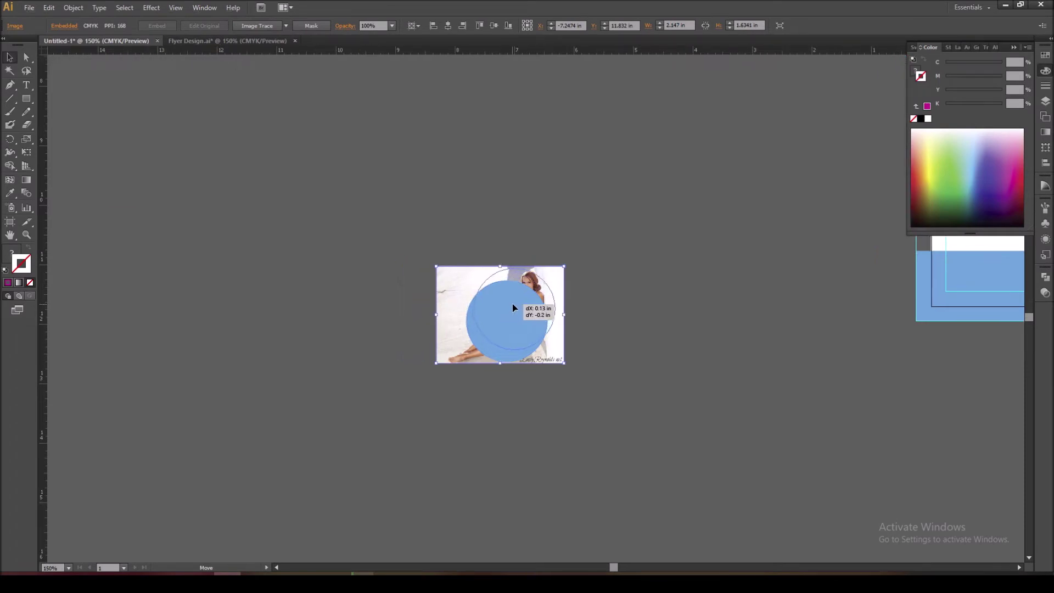
pyautogui.click(453, 330)
pyautogui.moveTo(438, 364)
pyautogui.mouseDown()
pyautogui.moveTo(464, 353)
pyautogui.moveTo(451, 351)
pyautogui.mouseUp()
# Make a clipping mask from the blue circle and the landscape photo
pyautogui.moveTo(437, 288); pyautogui.dragTo(591, 341)
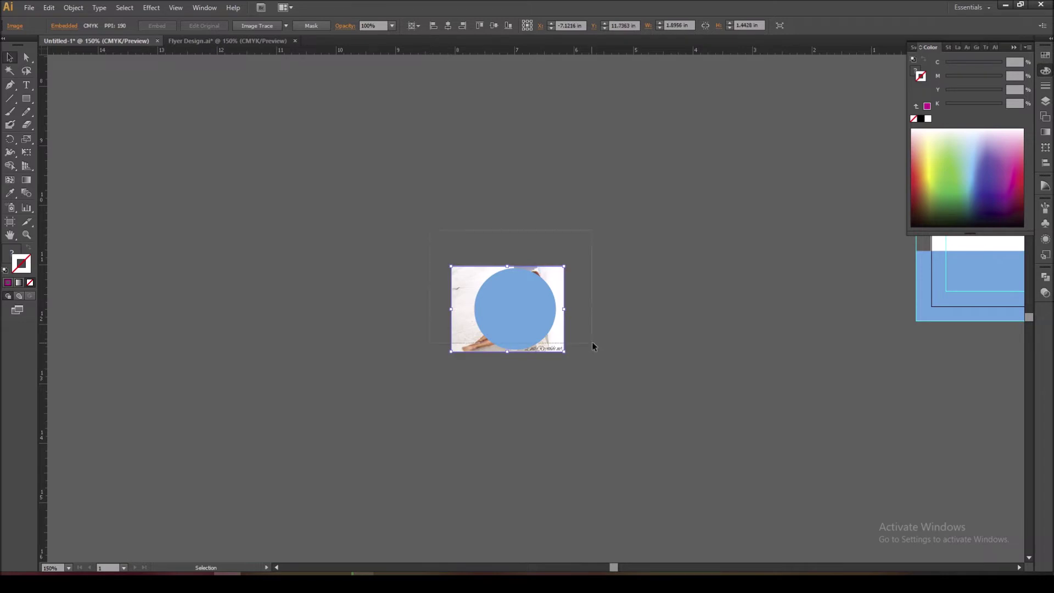
pyautogui.rightClick(524, 297)
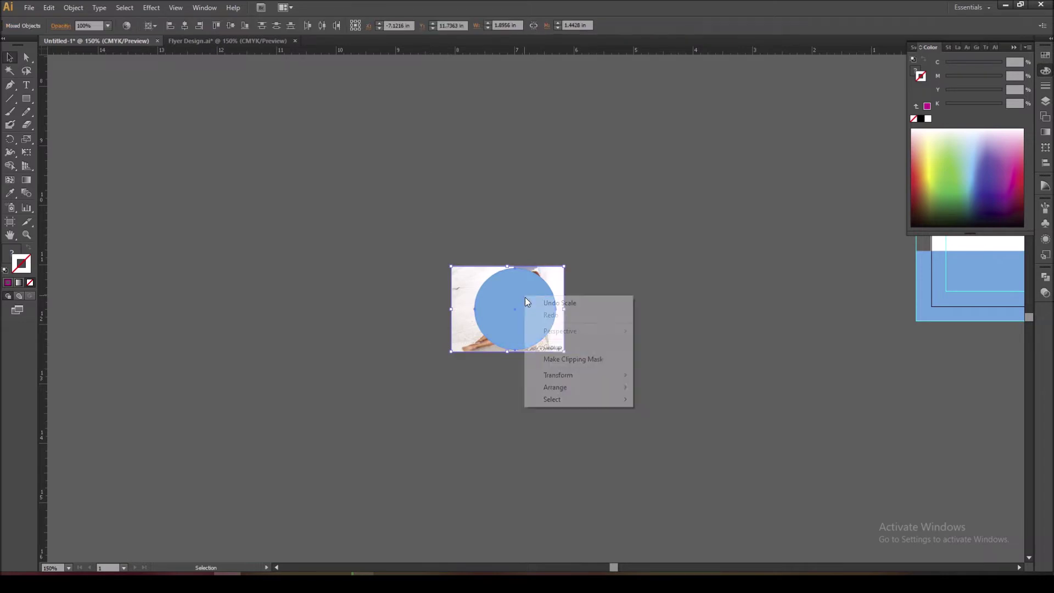
pyautogui.click(545, 358)
# Align the circular clipped photo exactly over the first of the three blue circles on the flyer
pyautogui.hotkey('ctrl', '-')
pyautogui.hotkey('ctrl', '-')
pyautogui.scroll(2, 643, 281)
pyautogui.hscroll(2, 643, 281)
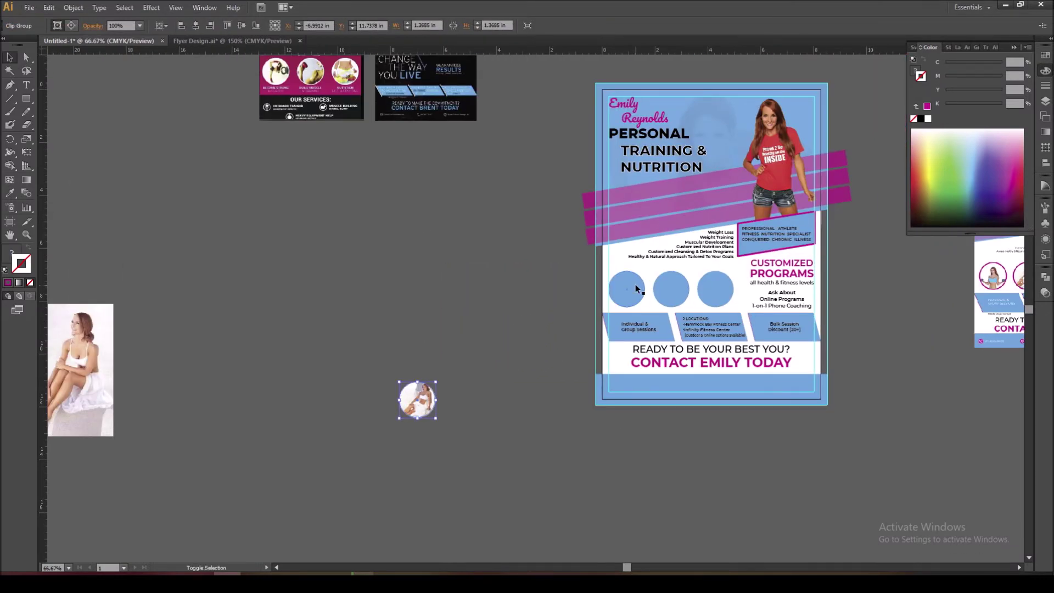
pyautogui.keyDown('shift'); pyautogui.click(635, 286); pyautogui.keyUp('shift')
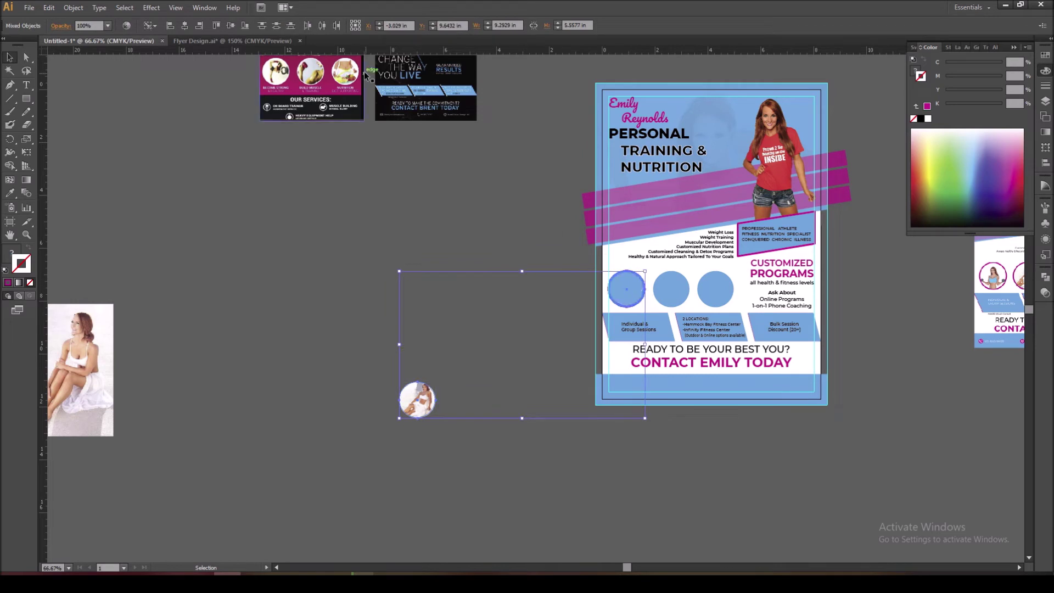
pyautogui.click(184, 28)
pyautogui.click(230, 25)
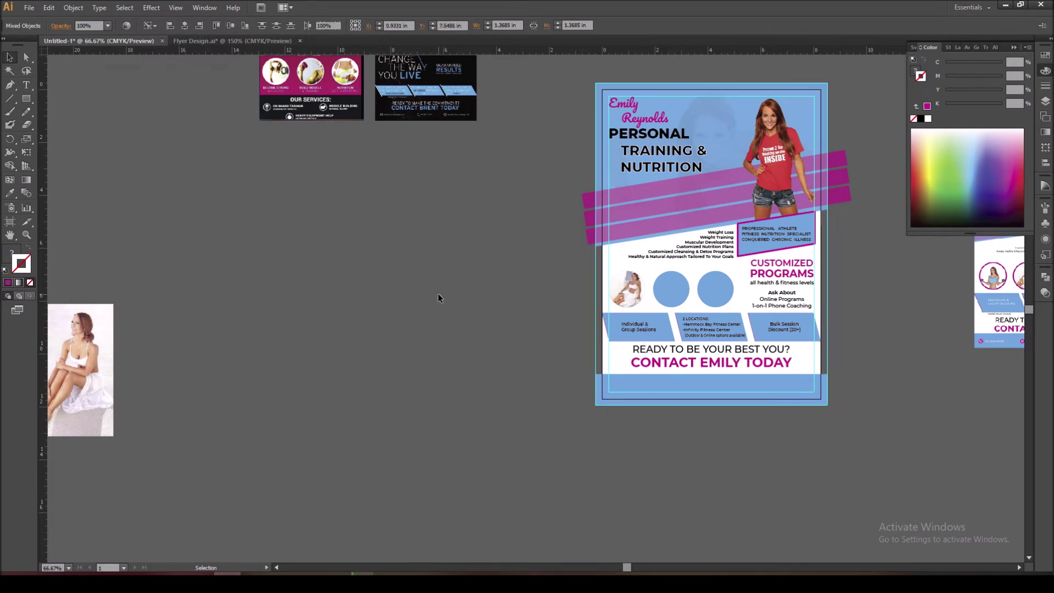
pyautogui.click(437, 293)
# Check the three circular photos in the Flyer Design.ai document and return to the untitled flyer document
pyautogui.hscroll(1, 516, 341)
pyautogui.moveTo(312, 298); pyautogui.dragTo(371, 350)
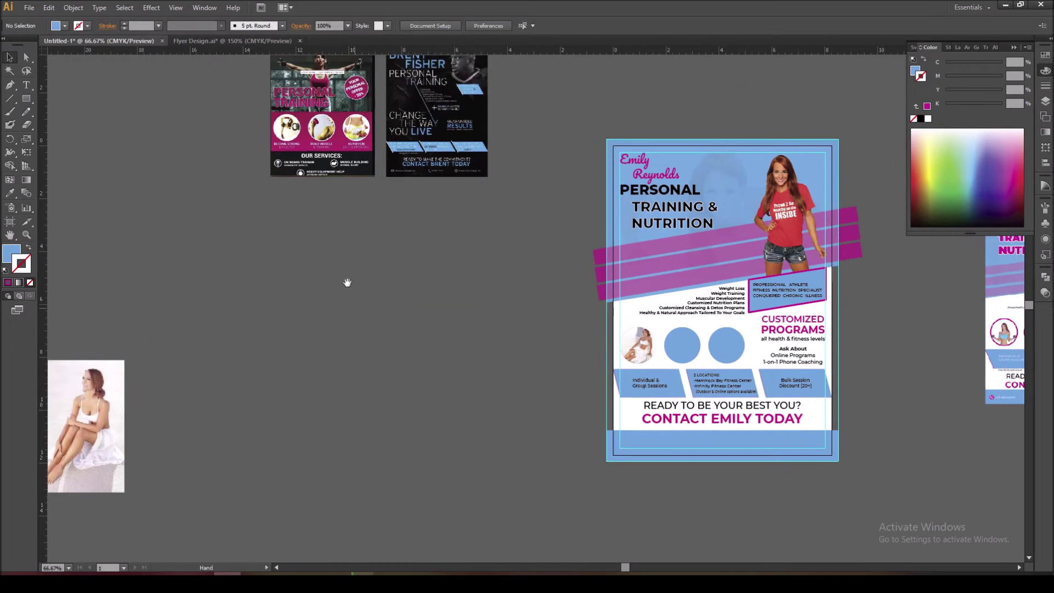
pyautogui.click(262, 39)
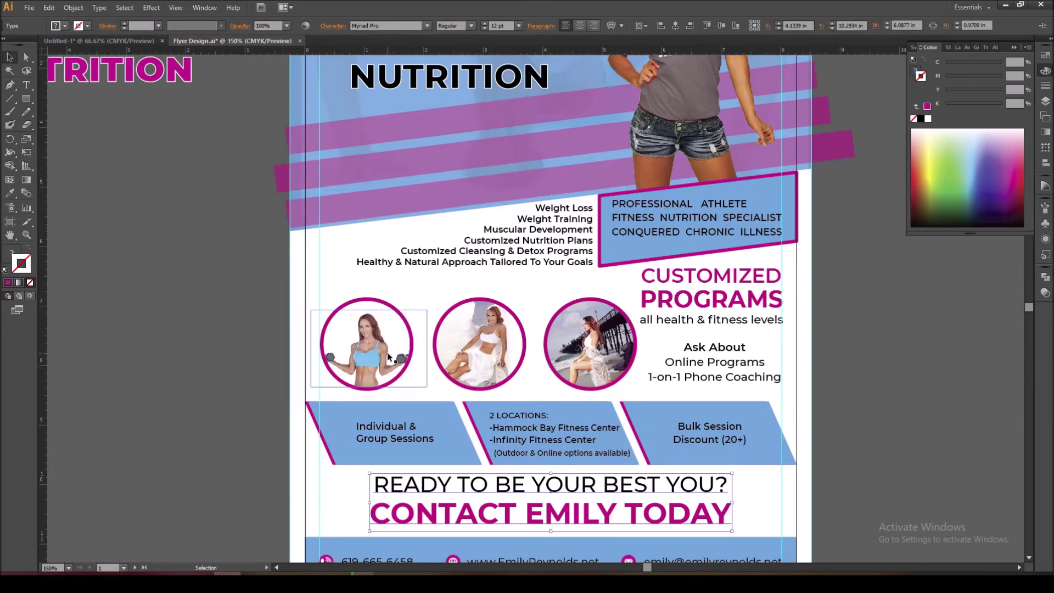
pyautogui.click(95, 40)
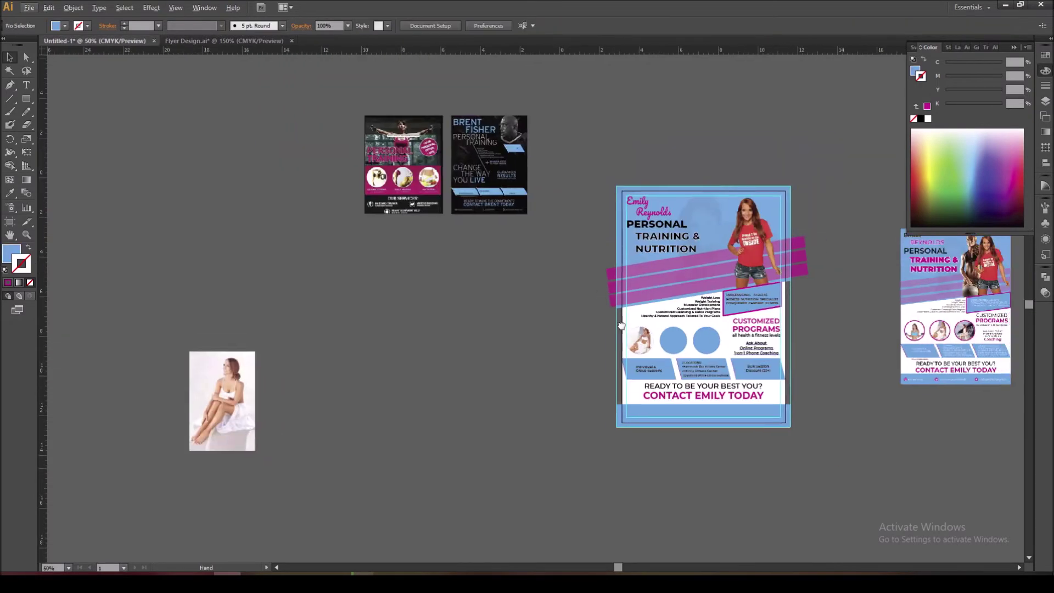
# Move the beach pier photo beside the flyer and place a copy of the blue circle over it
pyautogui.hscroll(7, 835, 353)
pyautogui.moveTo(835, 353); pyautogui.dragTo(542, 388)
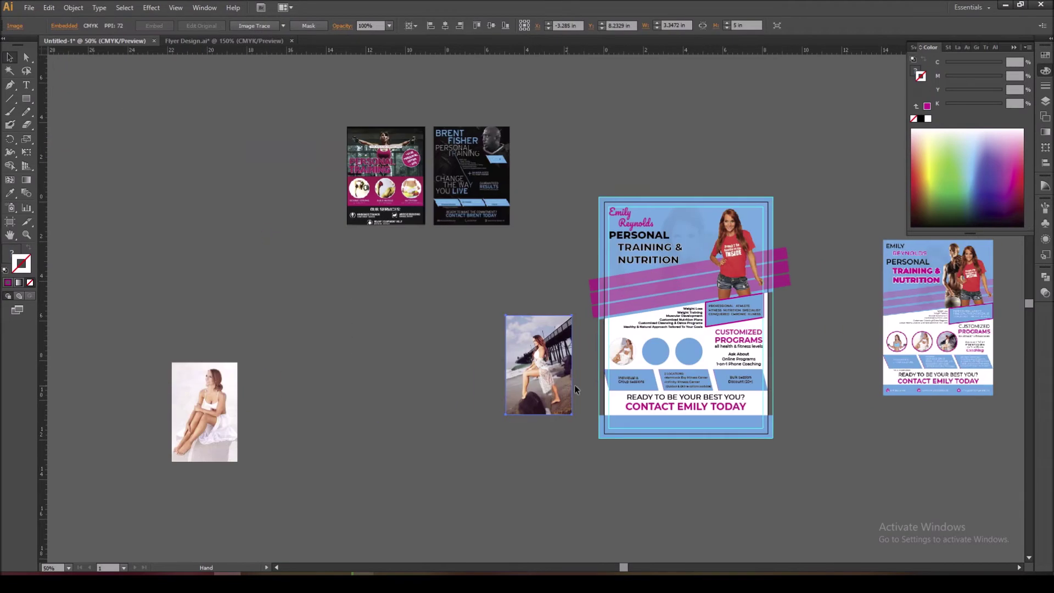
pyautogui.moveTo(667, 362); pyautogui.dragTo(531, 353)
pyautogui.scroll(2, 531, 353)
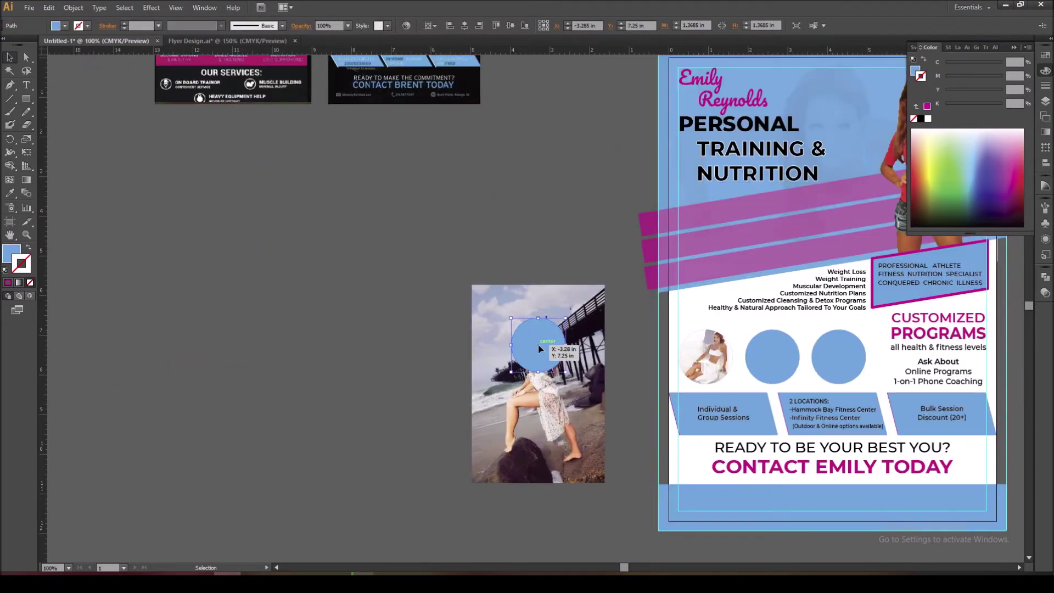
# Scale the beach pier photo down to about 1.47 by 2.20 in and position the blue circle over the woman
pyautogui.click(536, 296)
pyautogui.moveTo(537, 483); pyautogui.dragTo(538, 379)
pyautogui.moveTo(539, 321); pyautogui.dragTo(540, 297)
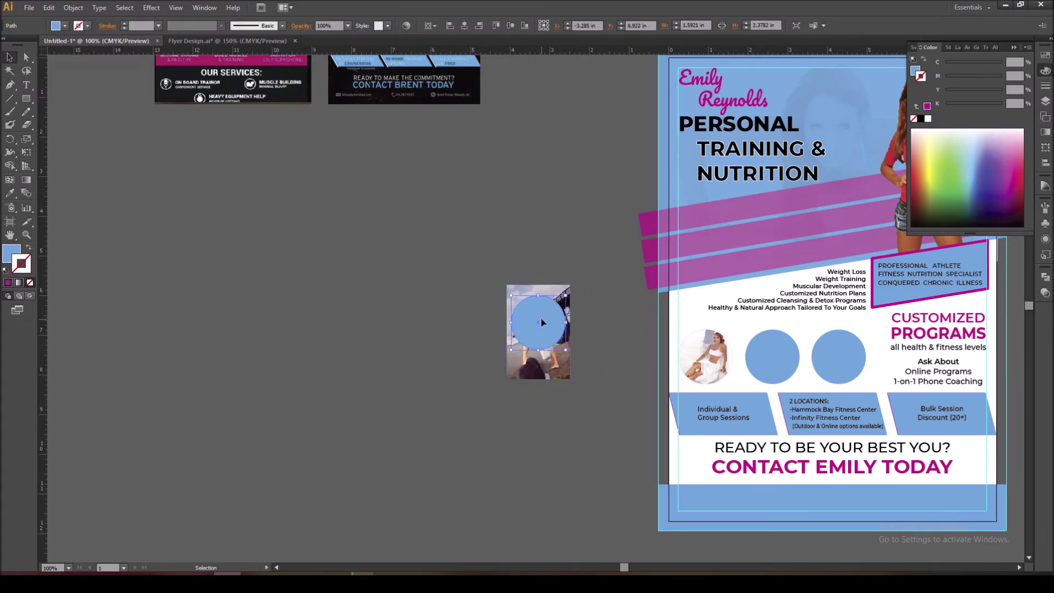
pyautogui.moveTo(538, 378)
pyautogui.mouseDown()
pyautogui.moveTo(537, 388)
pyautogui.moveTo(537, 371)
pyautogui.mouseUp()
# Make a clipping mask from the blue circle and the beach pier photo
pyautogui.keyDown('shift'); pyautogui.click(536, 335); pyautogui.keyUp('shift')
pyautogui.rightClick(536, 335)
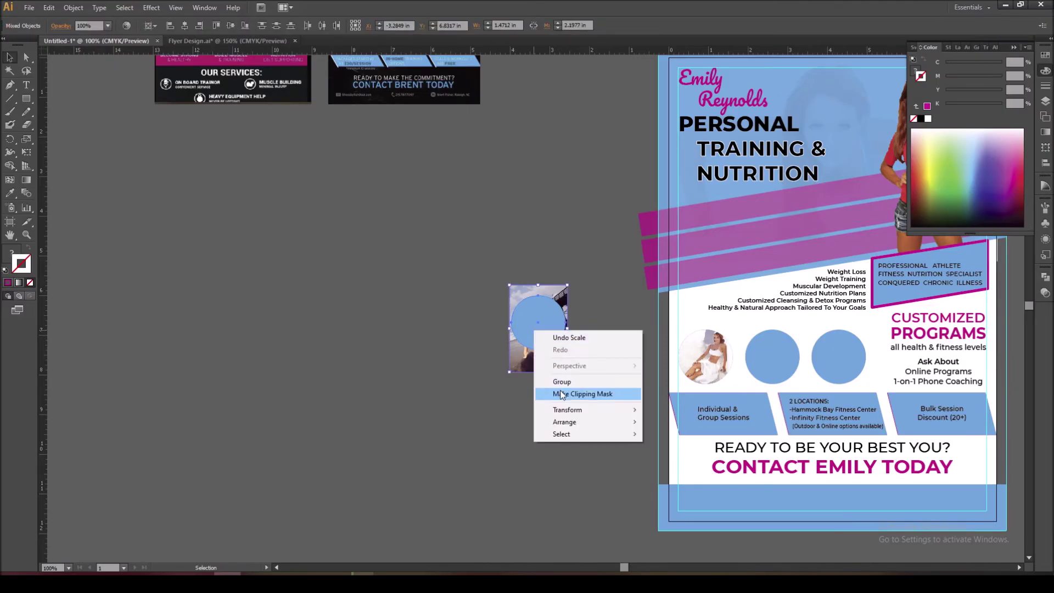
pyautogui.click(579, 393)
pyautogui.keyDown('shift'); pyautogui.click(782, 359); pyautogui.keyUp('shift')
pyautogui.doubleClick(782, 358)
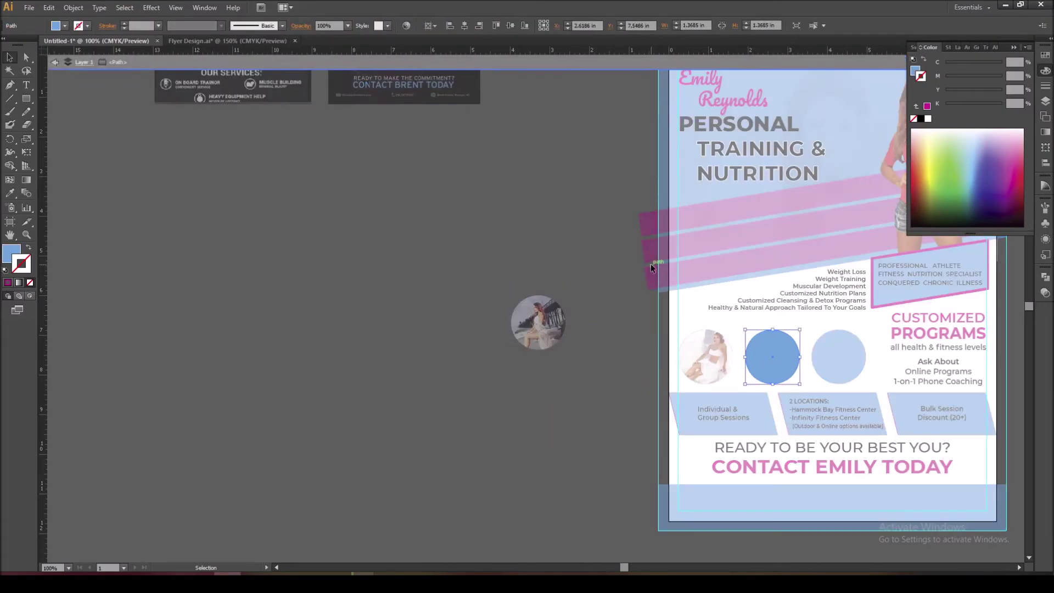
pyautogui.doubleClick(565, 372)
# Center the clipped beach photo horizontally and vertically over the second of the three circles on the flyer
pyautogui.click(538, 323)
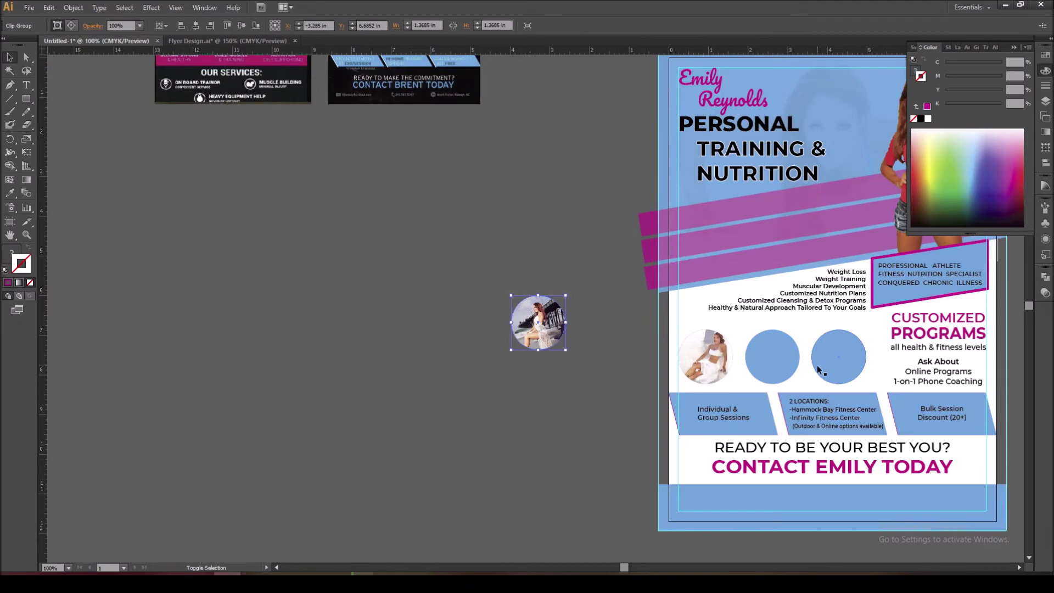
pyautogui.keyDown('shift'); pyautogui.click(771, 364); pyautogui.keyUp('shift')
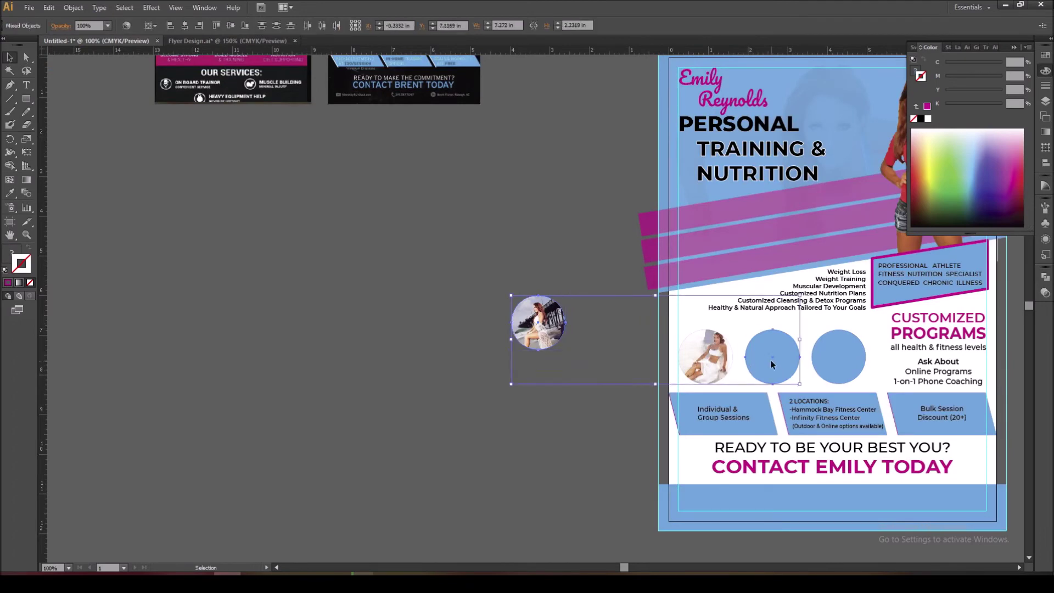
pyautogui.click(186, 26)
pyautogui.click(230, 25)
pyautogui.click(478, 304)
# Check the remaining empty circle against the Flyer Design.ai document and return to the untitled flyer document
pyautogui.moveTo(241, 414); pyautogui.dragTo(445, 392)
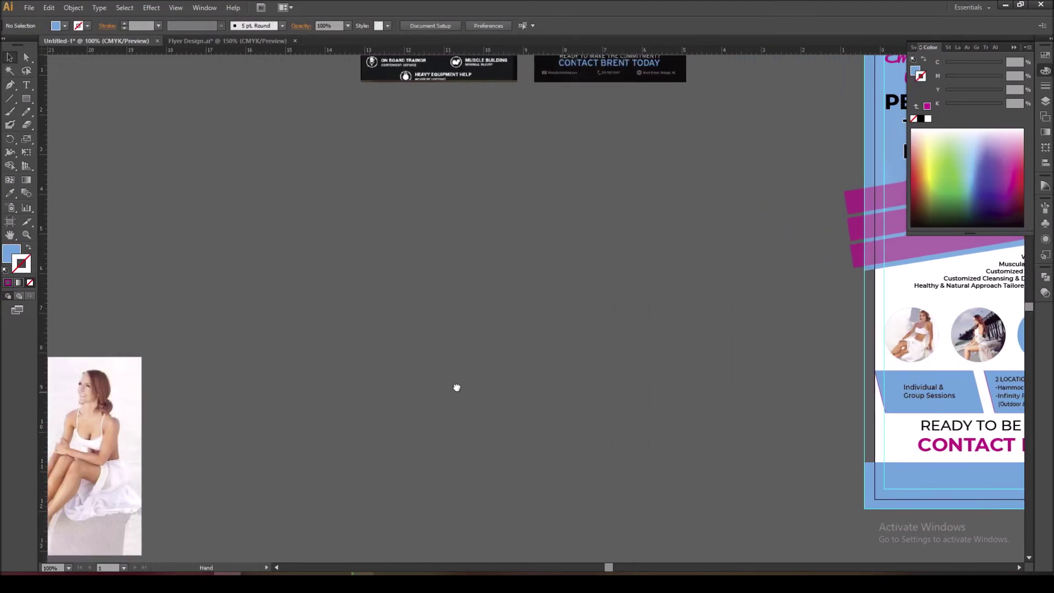
pyautogui.hotkey('ctrl', '-')
pyautogui.moveTo(565, 386); pyautogui.dragTo(145, 276)
pyautogui.moveTo(650, 306); pyautogui.dragTo(682, 306)
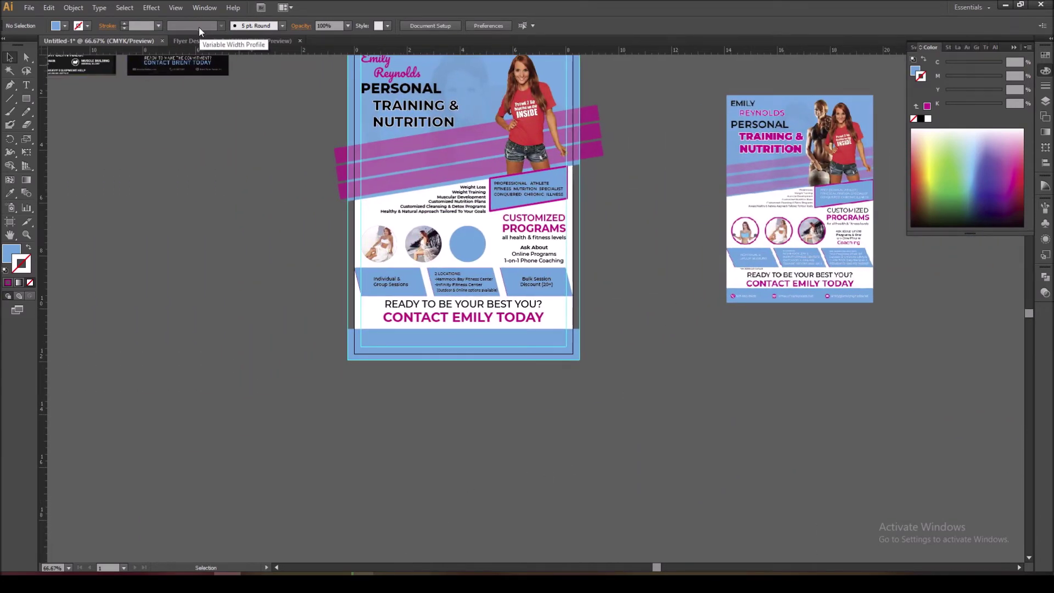
pyautogui.click(208, 41)
pyautogui.click(117, 43)
# Switch to the Upwork conversation in the browser and copy the shoulders.jpg photo of the woman with dumbbells
pyautogui.hotkey('alt', 'Tab')
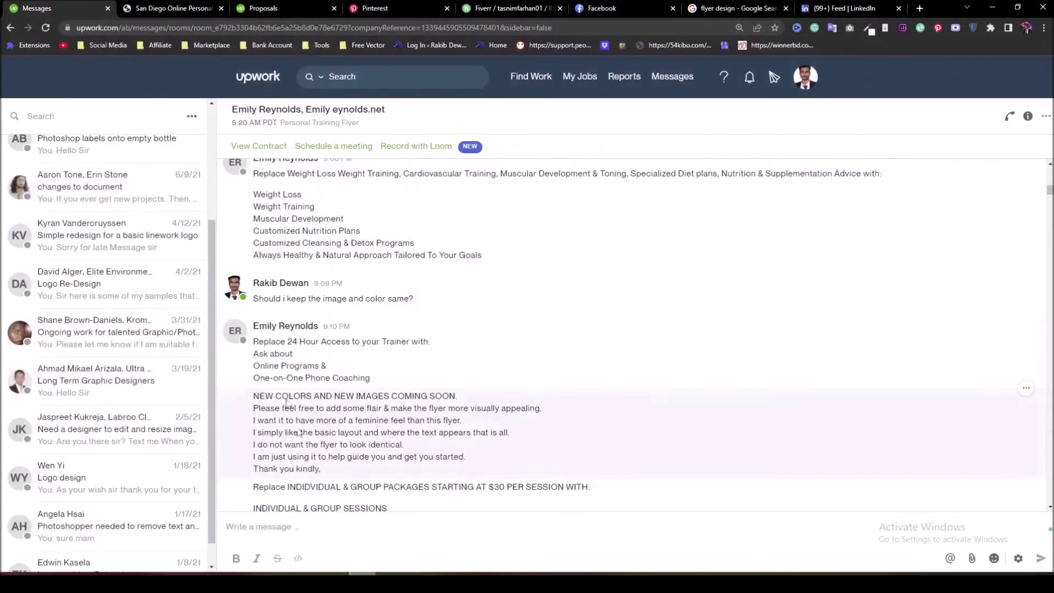
pyautogui.scroll(-10, 367, 331)
pyautogui.scroll(-2, 366, 331)
pyautogui.scroll(-15, 367, 331)
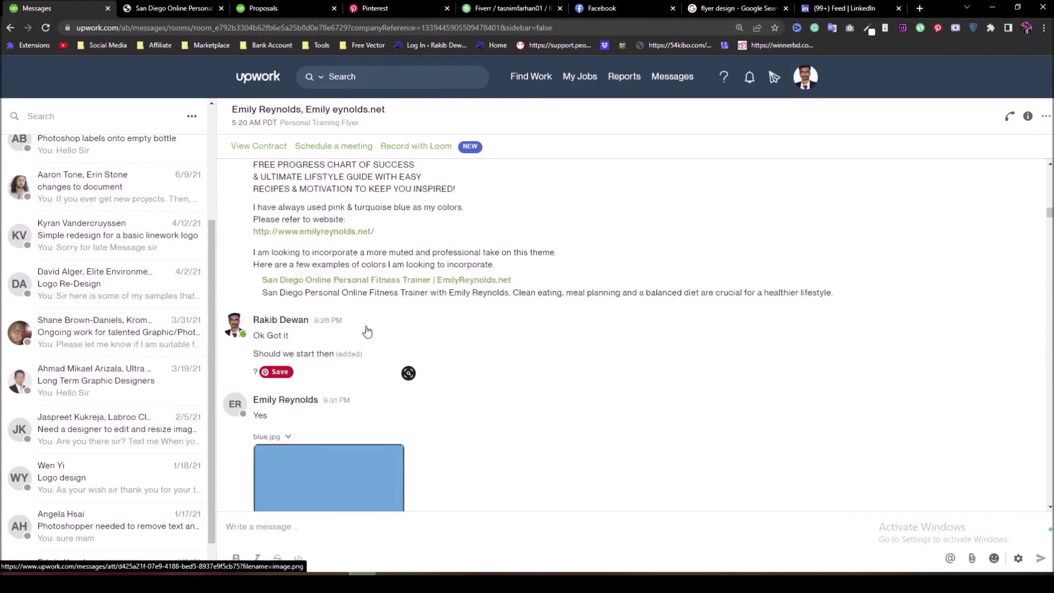
pyautogui.scroll(-5, 366, 331)
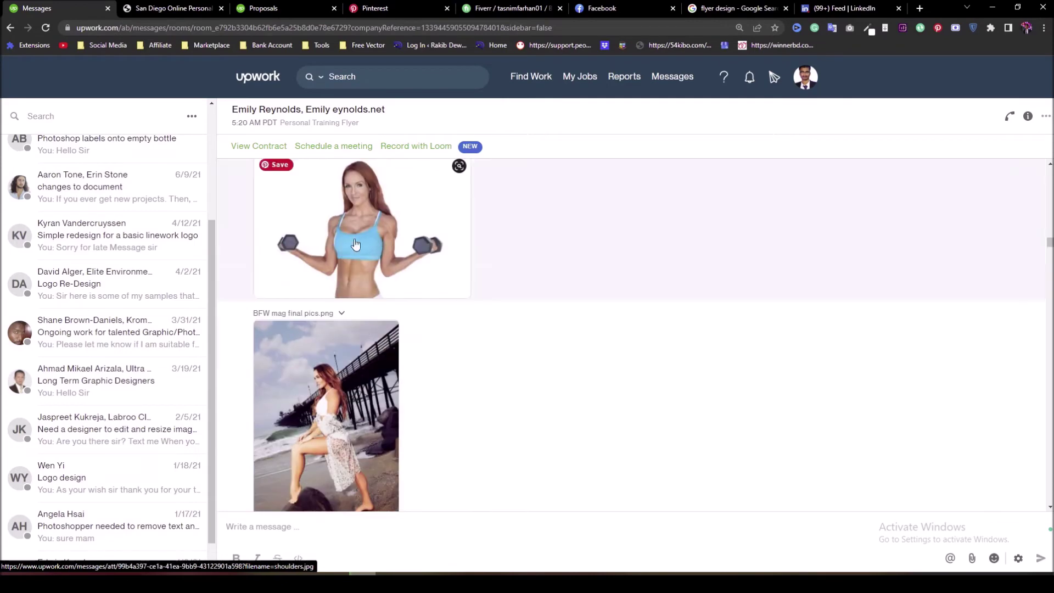
pyautogui.click(354, 230)
pyautogui.click(195, 8)
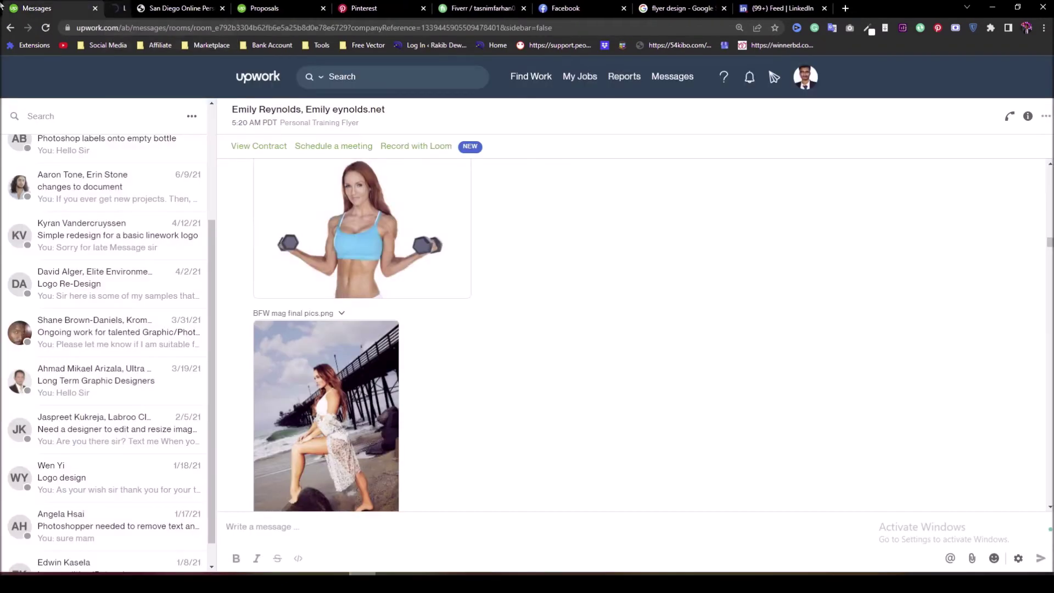
pyautogui.rightClick(332, 193)
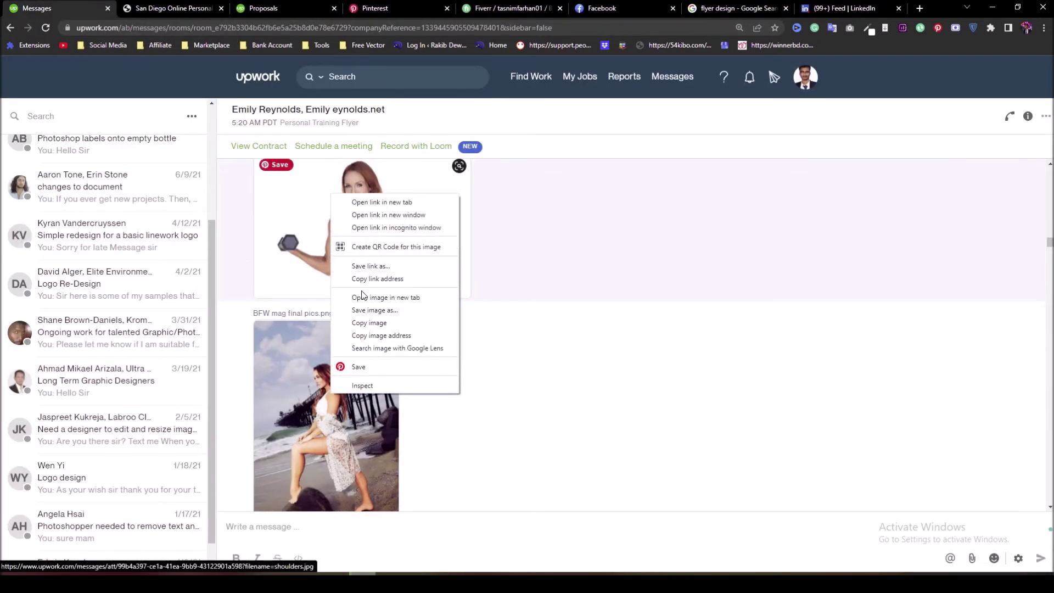
pyautogui.click(362, 322)
# Paste the dumbbell photo into the untitled Illustrator document beside the flyer and place a copy of the third blue circle over it
pyautogui.hotkey('alt', 'Tab')
pyautogui.hotkey('ctrl', 'v')
pyautogui.moveTo(494, 219); pyautogui.dragTo(667, 264)
pyautogui.moveTo(708, 353); pyautogui.dragTo(355, 344)
pyautogui.moveTo(647, 293); pyautogui.dragTo(354, 320)
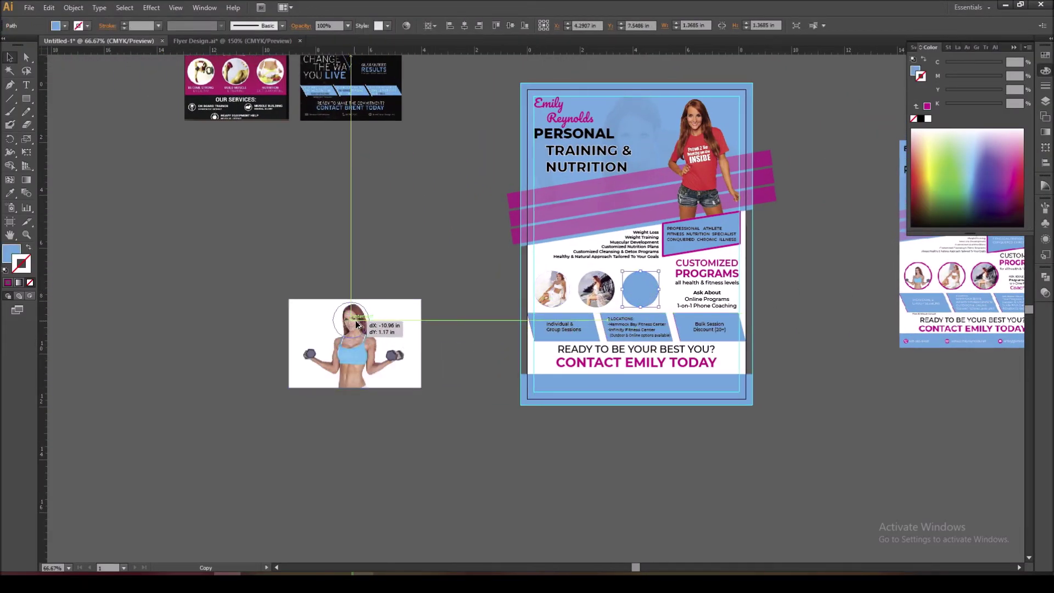
pyautogui.scroll(3, 354, 321)
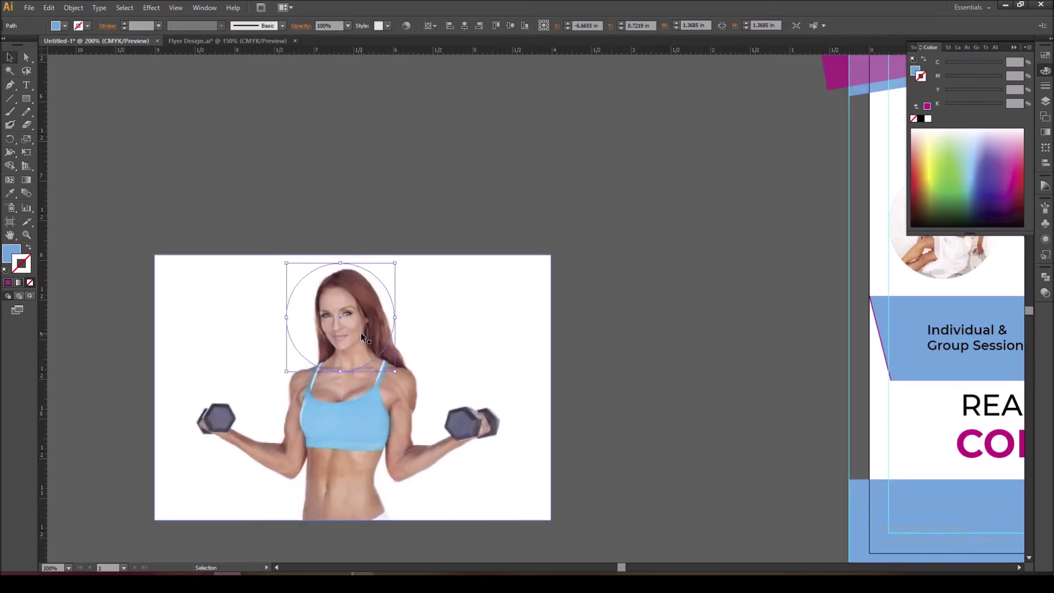
# Bring the copied circle to the front of the dumbbell photo
pyautogui.rightClick(360, 332)
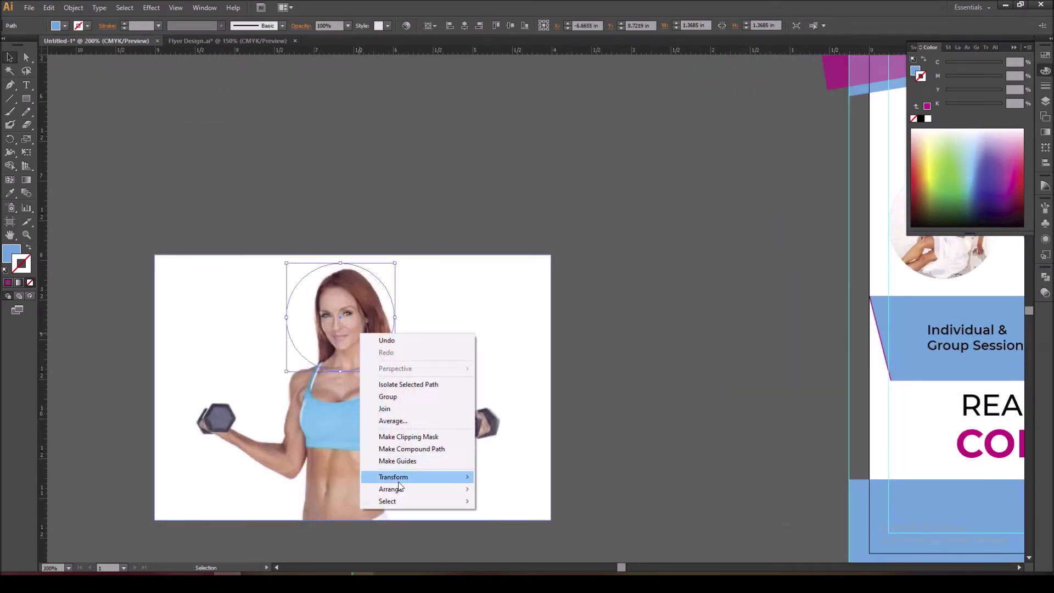
pyautogui.moveTo(400, 495)
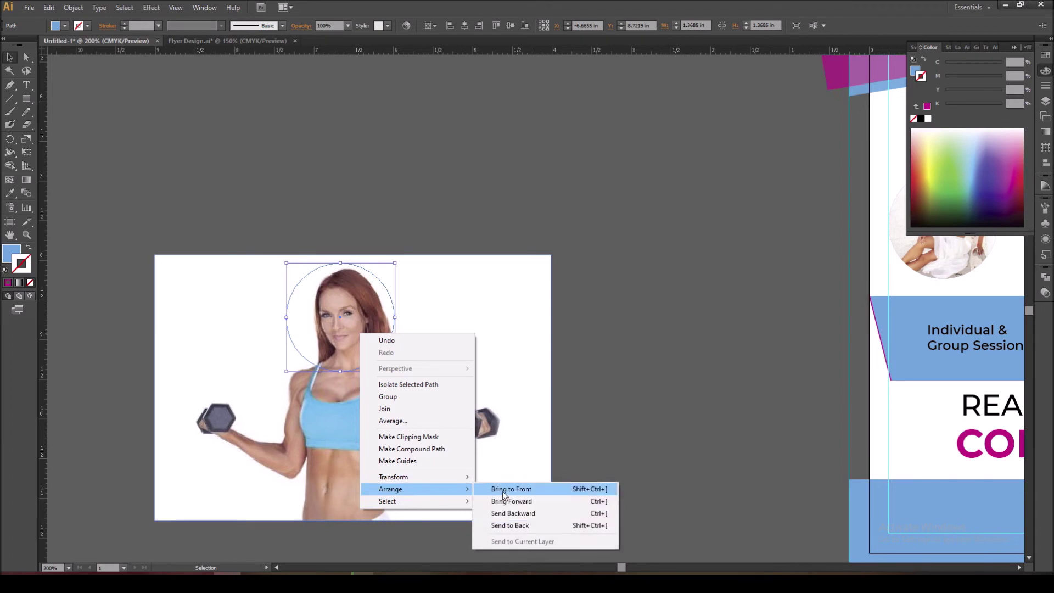
pyautogui.click(502, 491)
# Scale the dumbbell photo down to about 2.12 by 1.42 in and center the blue circle over the woman
pyautogui.click(385, 487)
pyautogui.moveTo(355, 519); pyautogui.dragTo(342, 374)
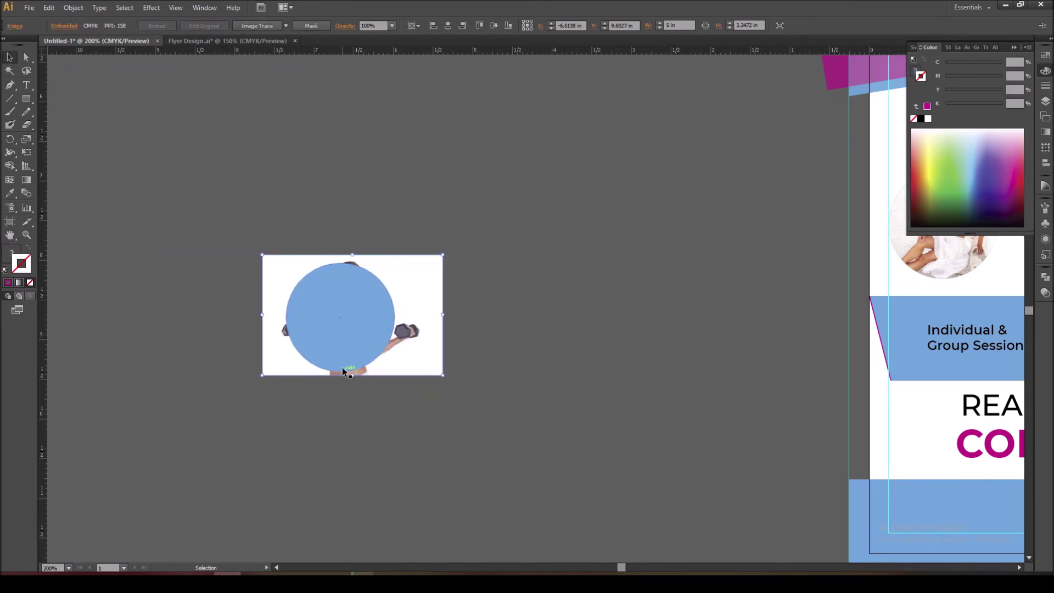
pyautogui.moveTo(350, 288); pyautogui.dragTo(358, 282)
pyautogui.click(356, 372)
pyautogui.moveTo(352, 376); pyautogui.dragTo(353, 368)
# Make a clipping mask from the blue circle and the dumbbell photo
pyautogui.moveTo(348, 242); pyautogui.dragTo(361, 321)
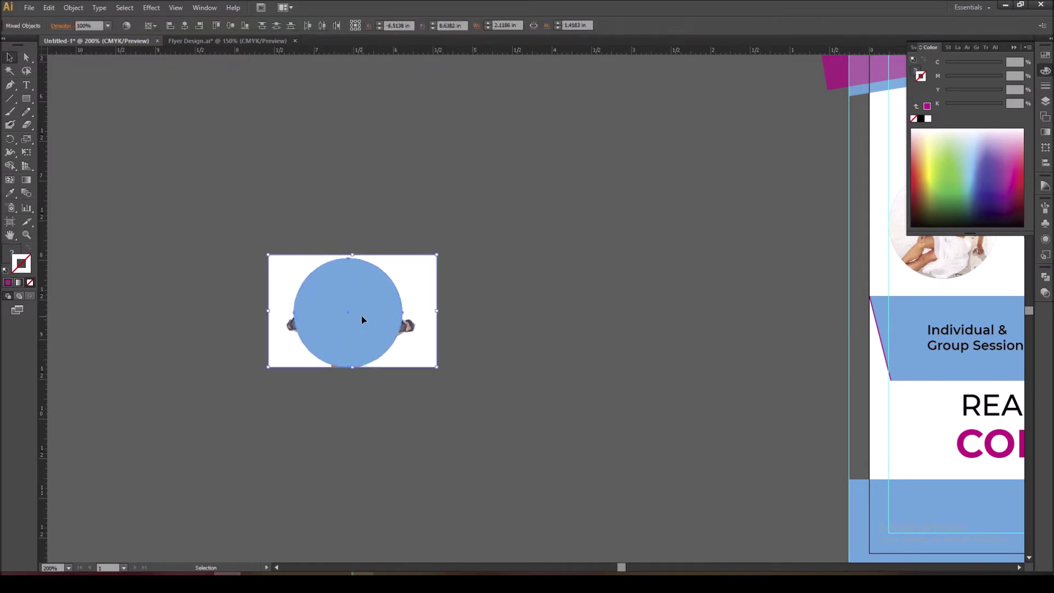
pyautogui.rightClick(362, 321)
pyautogui.click(419, 379)
# Center the clipped dumbbell photo horizontally and vertically over the third circle on the flyer
pyautogui.hotkey('ctrl', '-')
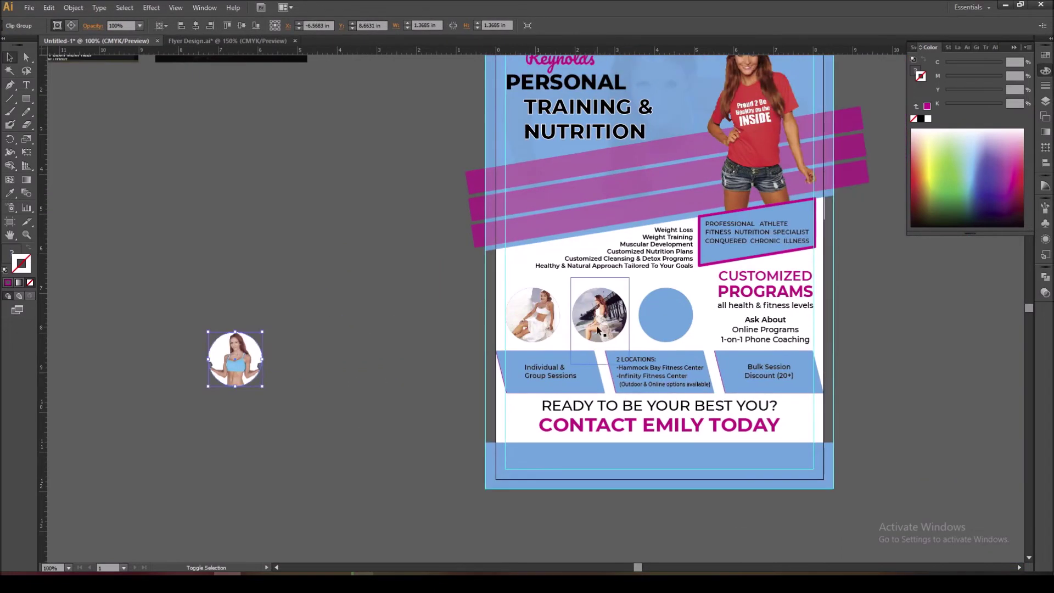
pyautogui.keyDown('shift'); pyautogui.click(665, 321); pyautogui.keyUp('shift')
pyautogui.click(665, 321)
pyautogui.click(185, 25)
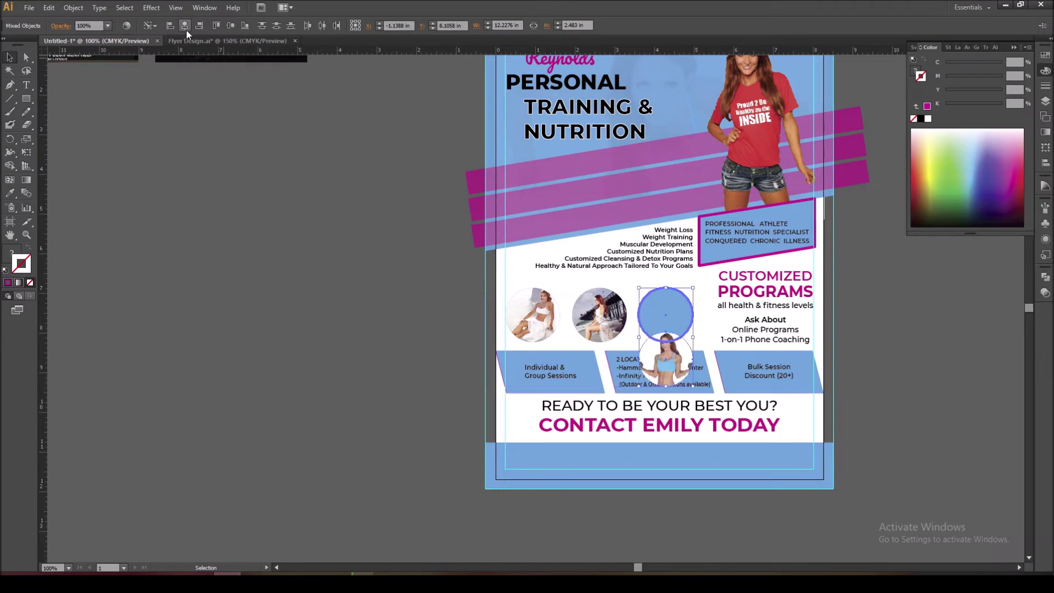
pyautogui.click(231, 26)
pyautogui.click(352, 379)
# Examine the untitled flyer's empty blue footer band and the contact row at the bottom of the Flyer Design.ai flyer
pyautogui.hotkey('ctrl', '-')
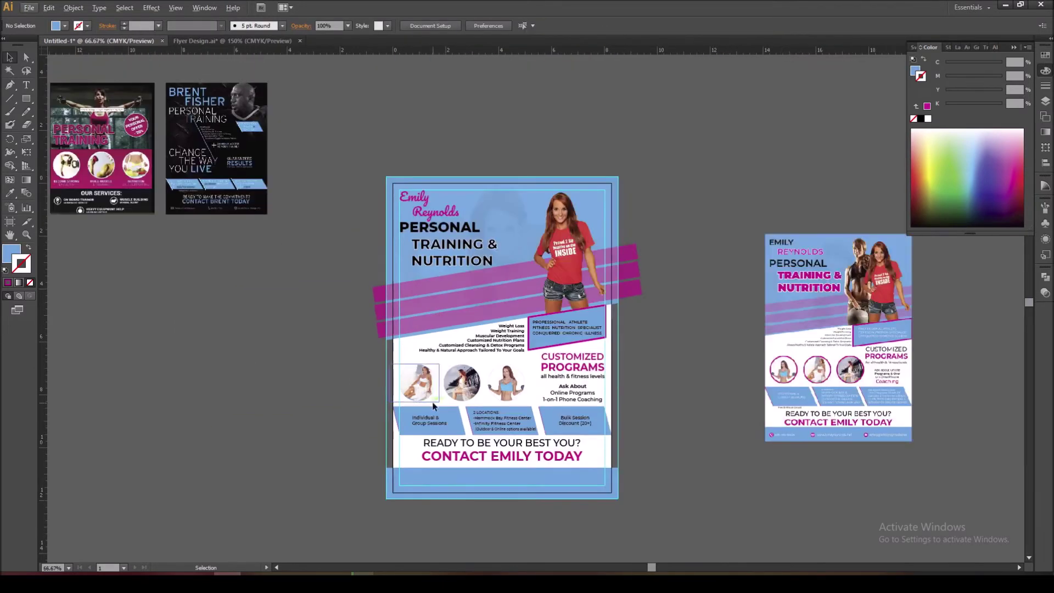
pyautogui.moveTo(290, 262); pyautogui.dragTo(406, 245)
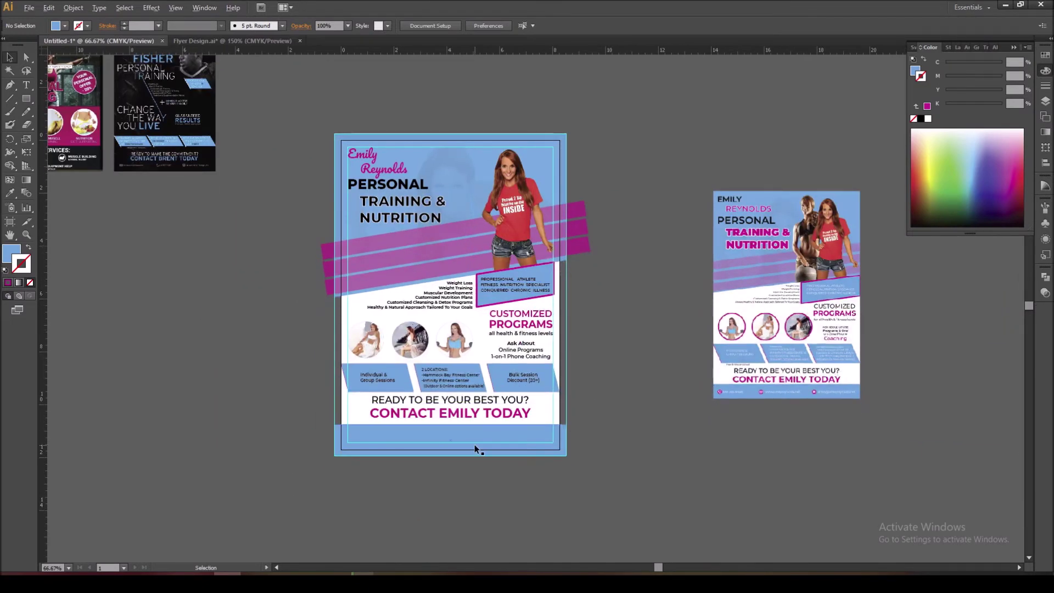
pyautogui.scroll(2, 772, 420)
pyautogui.hscroll(2, 748, 400)
pyautogui.hscroll(-7, 554, 417)
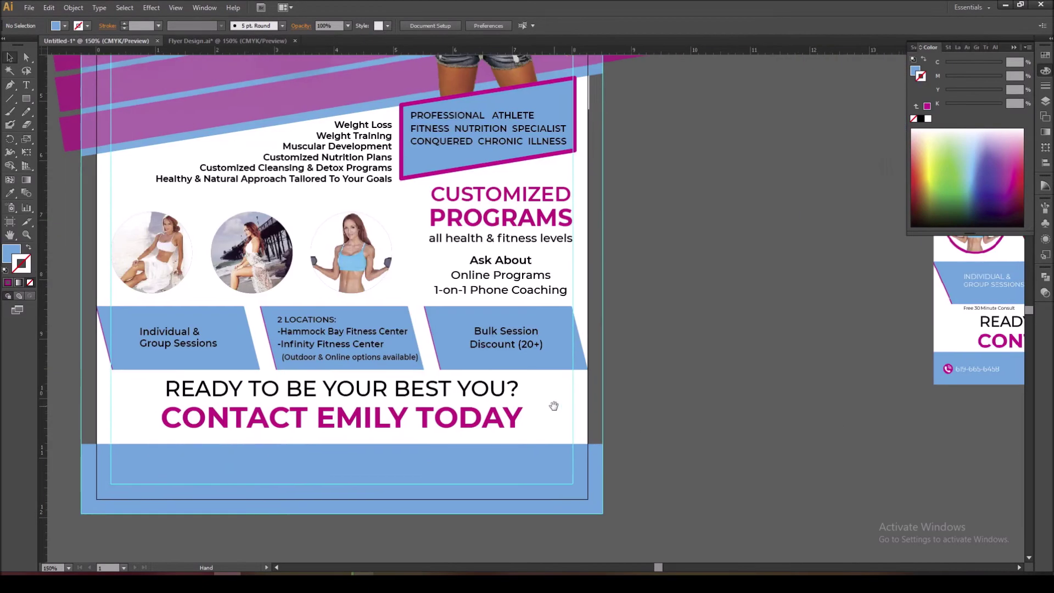
pyautogui.hscroll(-3, 555, 405)
pyautogui.scroll(-2, 423, 275)
pyautogui.hscroll(-2, 423, 275)
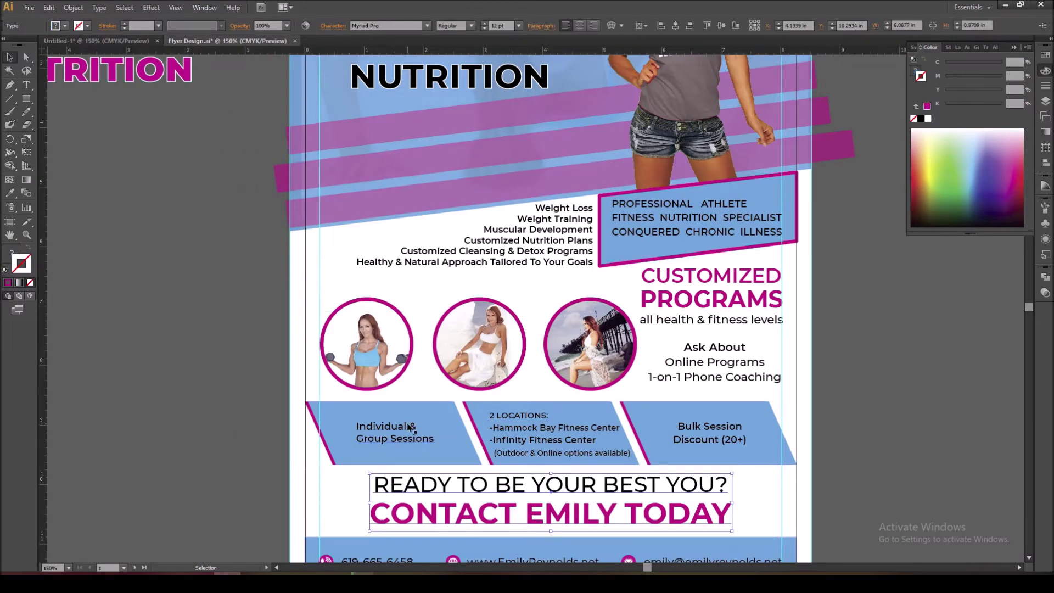
pyautogui.scroll(-10, 700, 424)
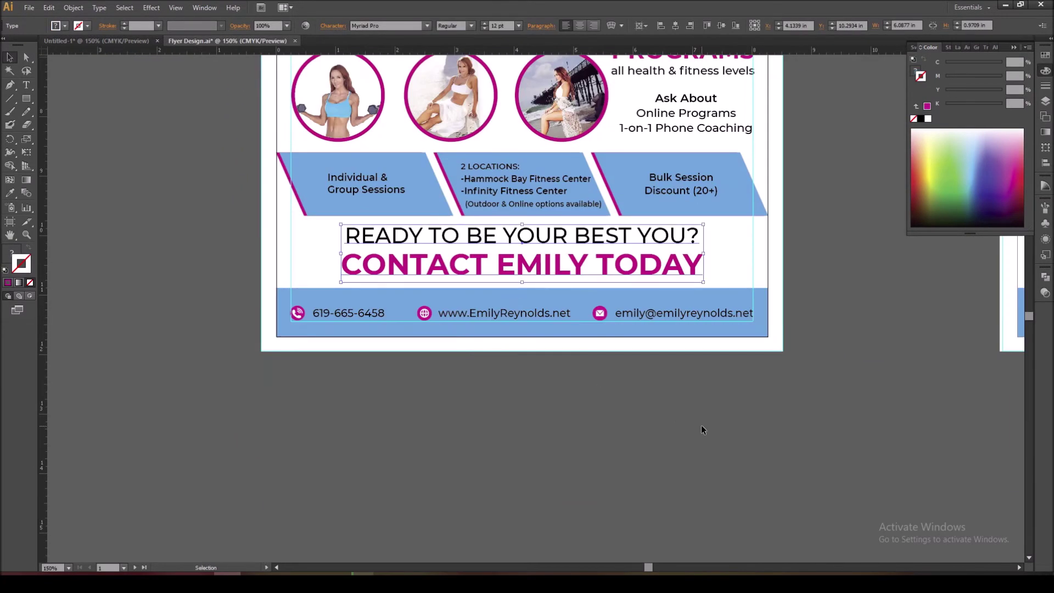
# Copy the phone, website and e-mail texts with their round icons from the footer of Flyer Design.ai
pyautogui.click(668, 315)
pyautogui.scroll(1, 603, 313)
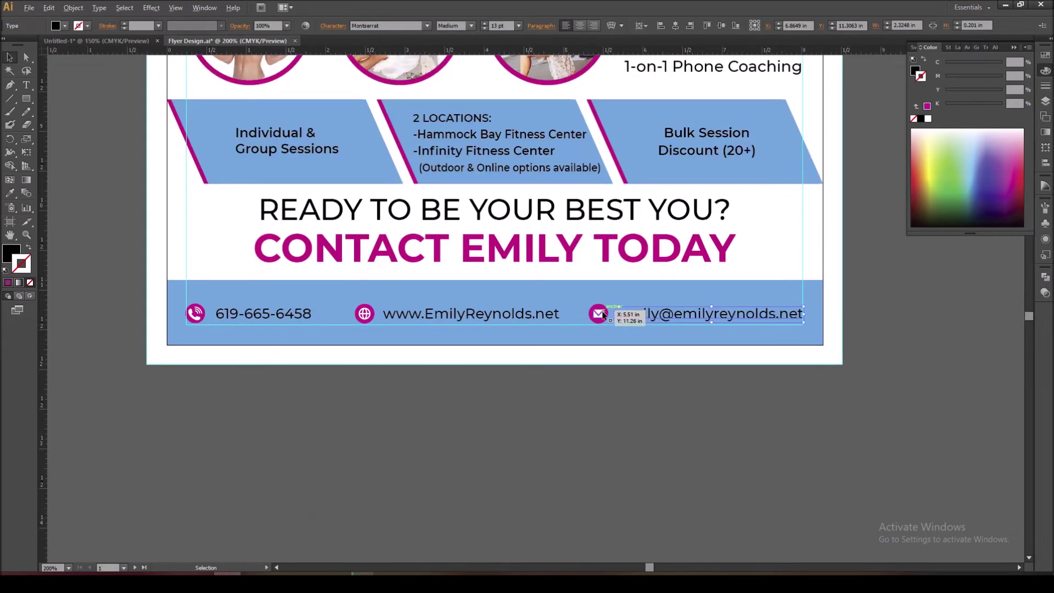
pyautogui.keyDown('shift'); pyautogui.click(603, 315); pyautogui.keyUp('shift')
pyautogui.keyDown('shift'); pyautogui.click(519, 316); pyautogui.keyUp('shift')
pyautogui.keyDown('shift'); pyautogui.click(365, 314); pyautogui.keyUp('shift')
pyautogui.keyDown('shift'); pyautogui.click(275, 317); pyautogui.keyUp('shift')
pyautogui.keyDown('shift'); pyautogui.click(195, 313); pyautogui.keyUp('shift')
pyautogui.hotkey('ctrl', 'c')
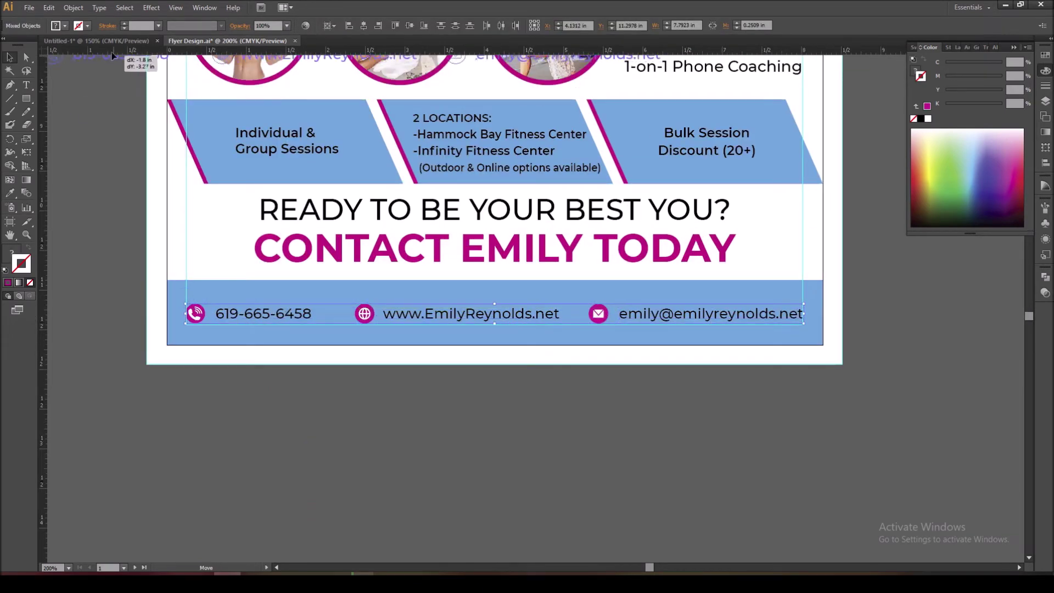
# Paste the contact row into the untitled document within the blue footer band of the flyer
pyautogui.click(100, 41)
pyautogui.hotkey('ctrl', 'f')
pyautogui.scroll(-1, 477, 444)
pyautogui.moveTo(512, 409); pyautogui.dragTo(410, 406)
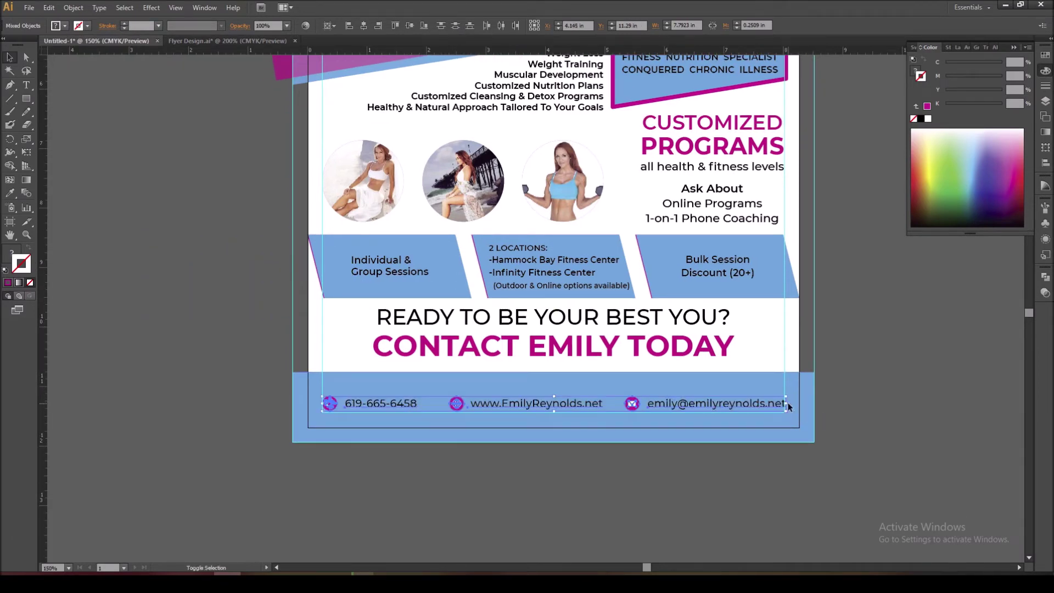
pyautogui.keyDown('shift'); pyautogui.click(803, 413); pyautogui.keyUp('shift')
pyautogui.press('a')
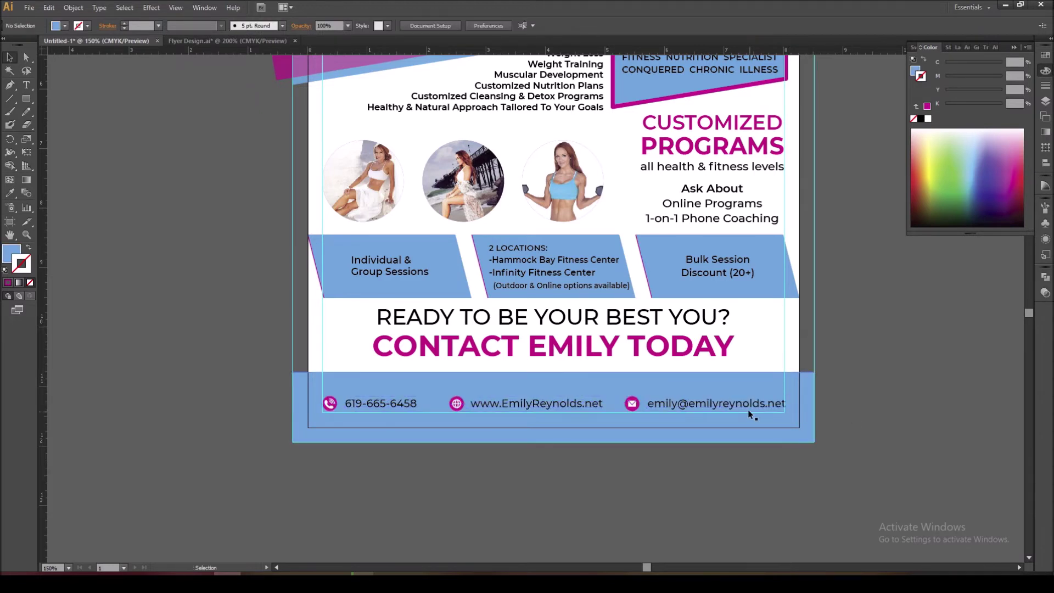
pyautogui.click(792, 432)
pyautogui.hotkey('ctrl', 'shift', 'a')
pyautogui.press('v')
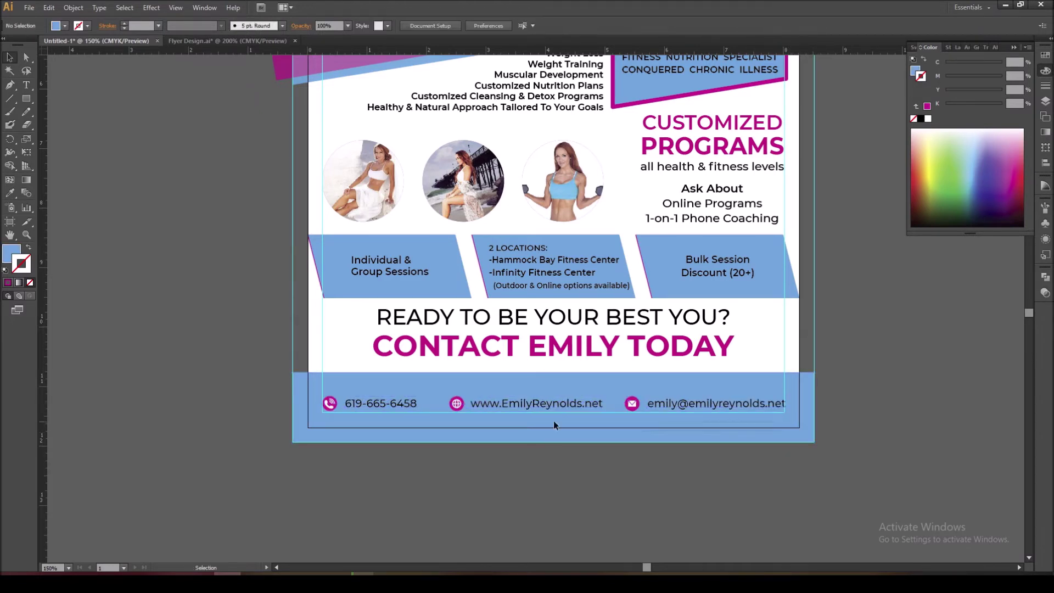
pyautogui.click(328, 404)
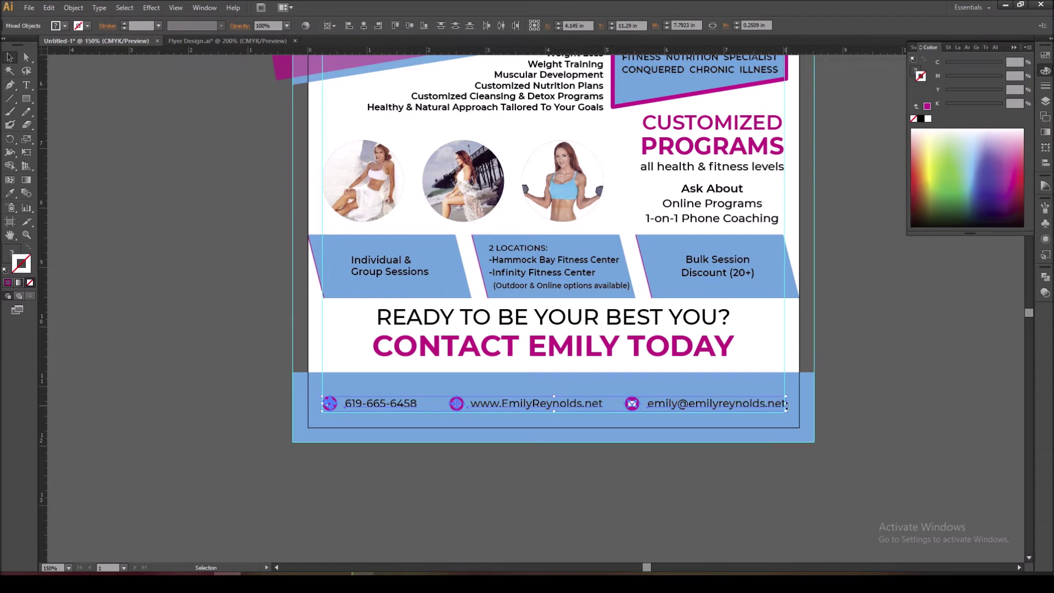
pyautogui.click(851, 452)
# Delete the finished reference flyer image that stands beside the working flyer
pyautogui.hotkey('ctrl', '1')
pyautogui.moveTo(778, 453); pyautogui.dragTo(633, 485)
pyautogui.hotkey('ctrl', '-')
pyautogui.click(864, 439)
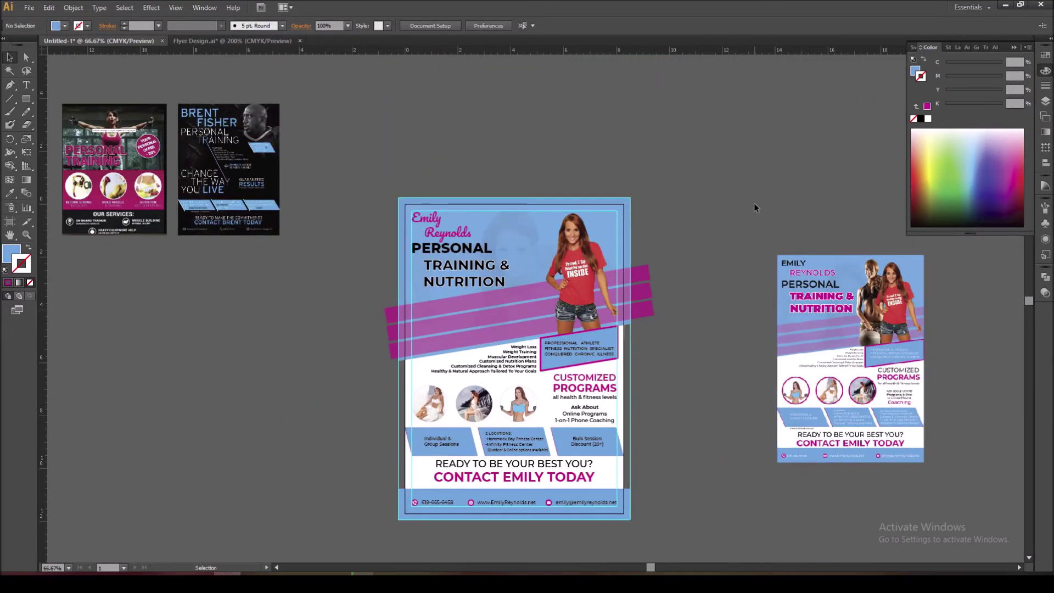
pyautogui.press('Delete')
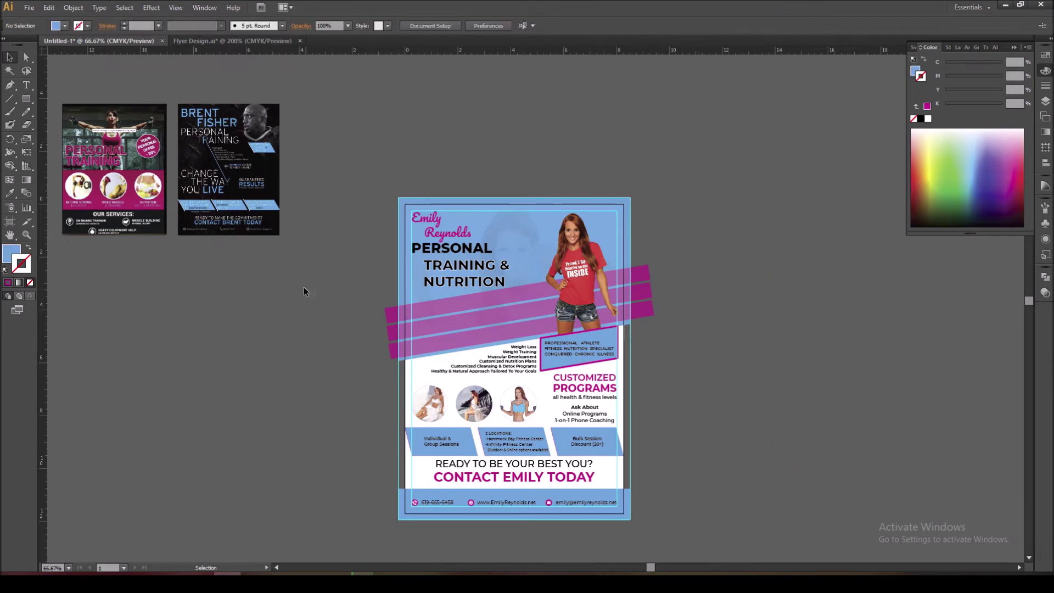
# Delete the two reference flyer images, the magenta one and the black one, that lie beside the working flyer
pyautogui.hscroll(-2, 313, 296)
pyautogui.moveTo(77, 83); pyautogui.dragTo(404, 299)
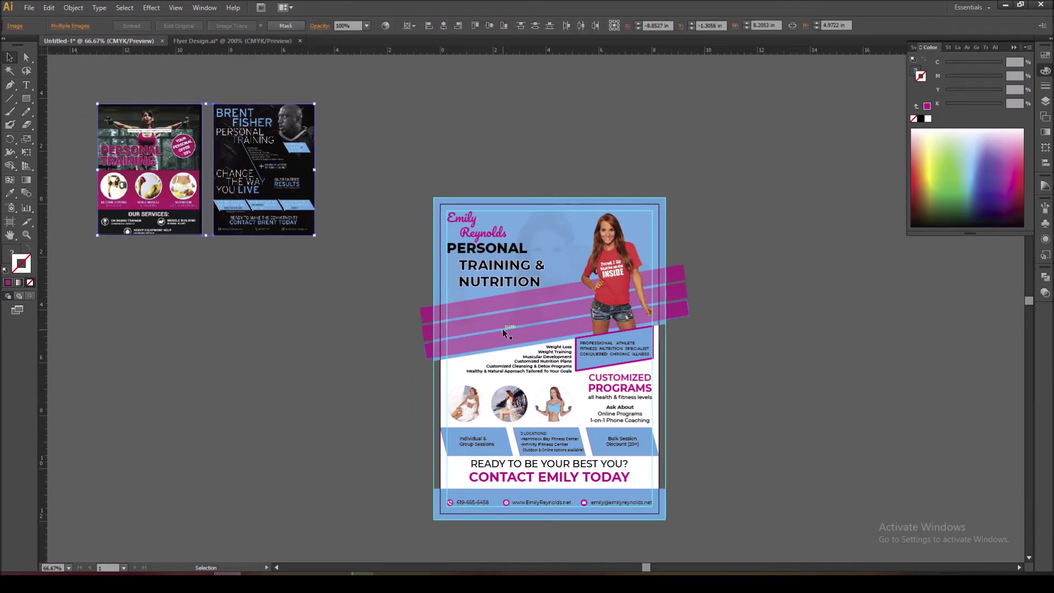
pyautogui.press('Delete')
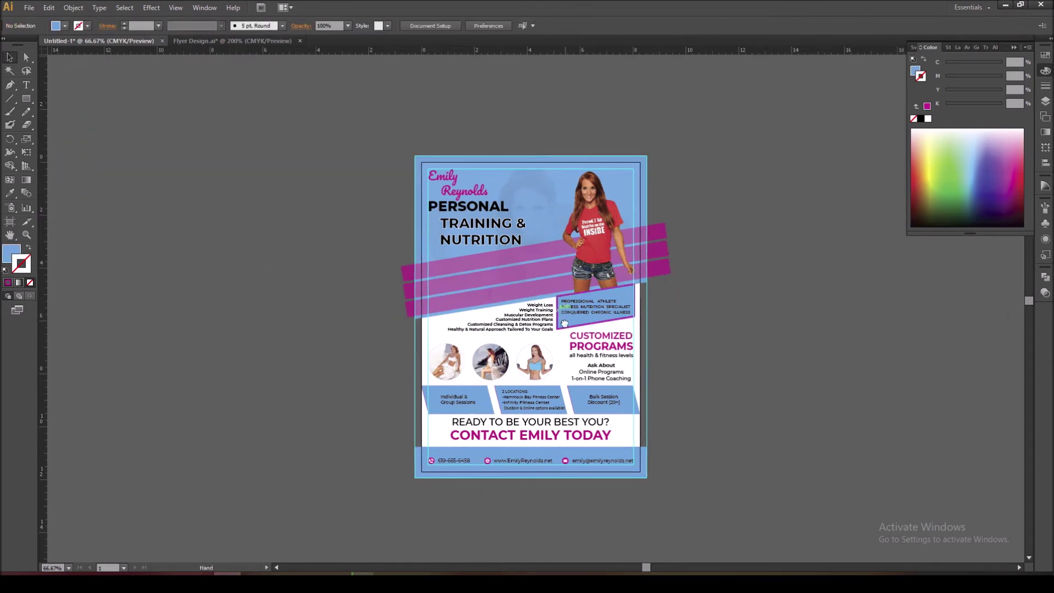
# Review the whole flyer from the title down to the footer contact row
pyautogui.scroll(1, 568, 331)
pyautogui.scroll(-1, 568, 331)
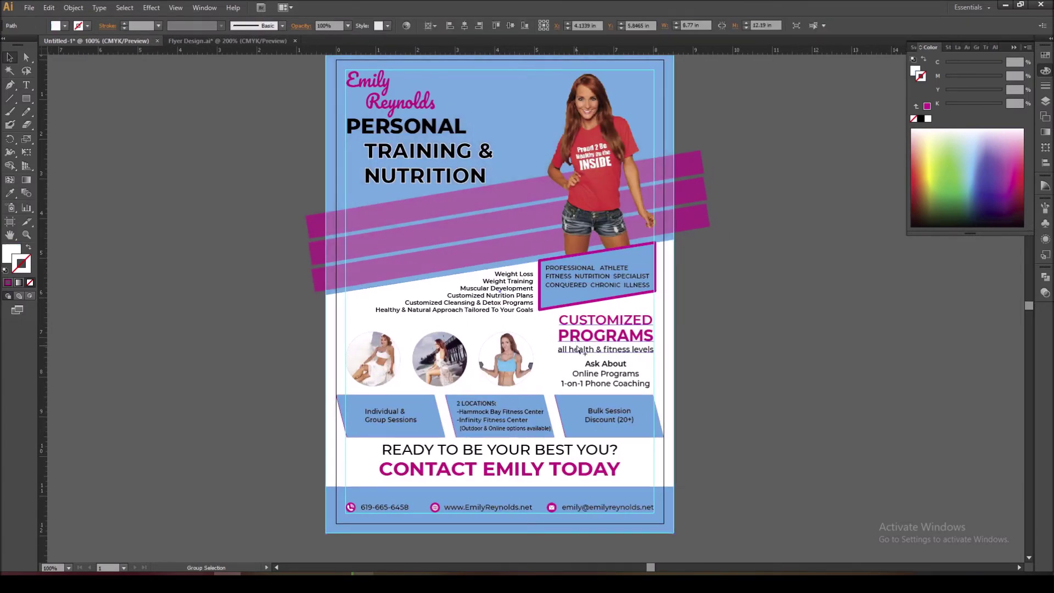
pyautogui.scroll(1, 758, 365)
pyautogui.press('v')
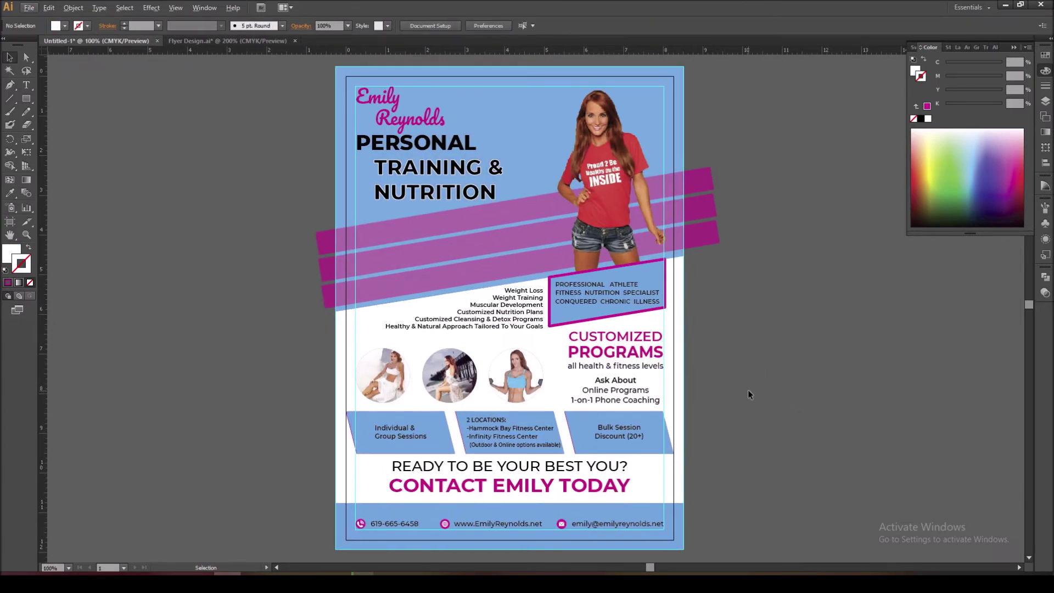
pyautogui.scroll(-3, 731, 285)
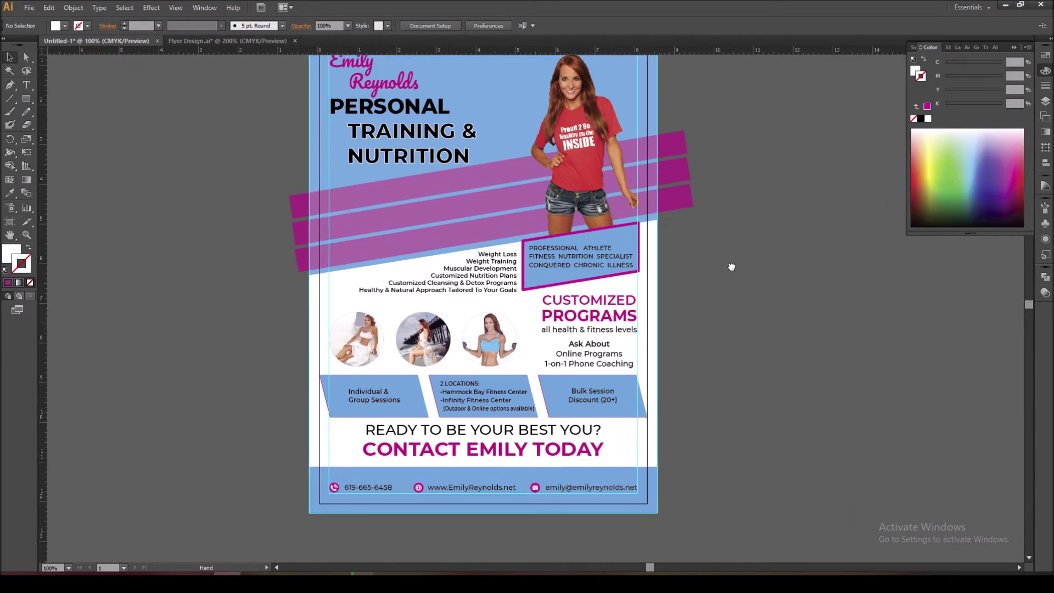
pyautogui.scroll(-2, 654, 315)
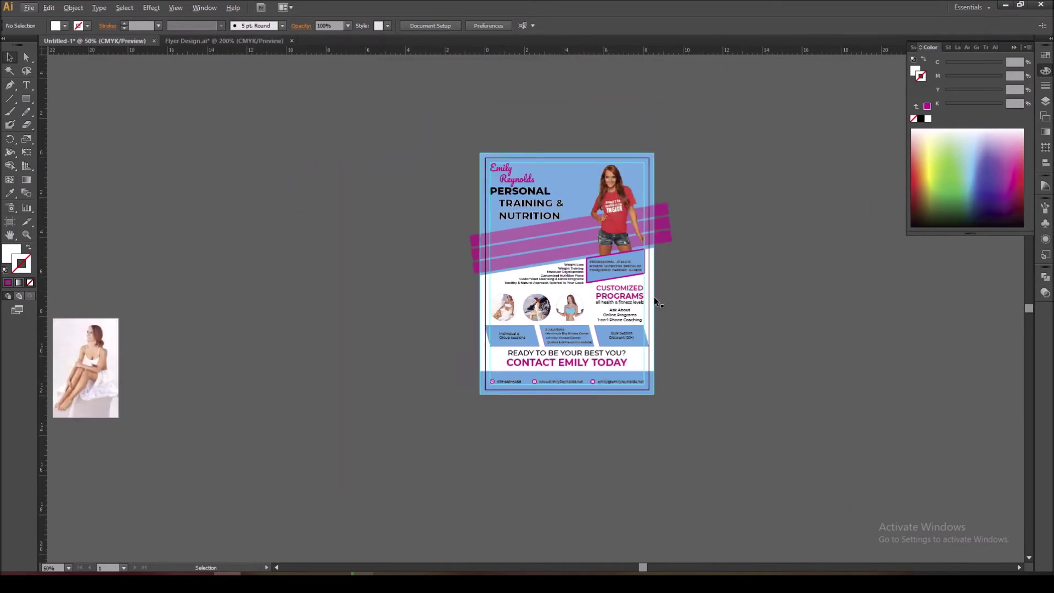
# Show the artwork in outline view and delete the leftover photos lying outside the flyer on both sides
pyautogui.scroll(1, 611, 262)
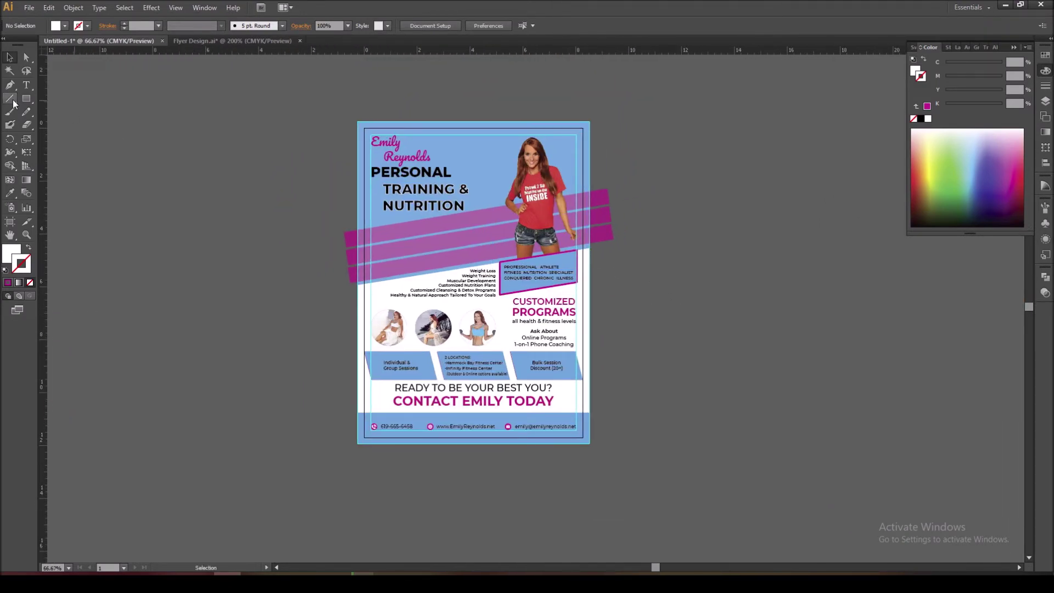
pyautogui.press('a')
pyautogui.hotkey('ctrl', 'y')
pyautogui.moveTo(488, 222); pyautogui.dragTo(613, 222)
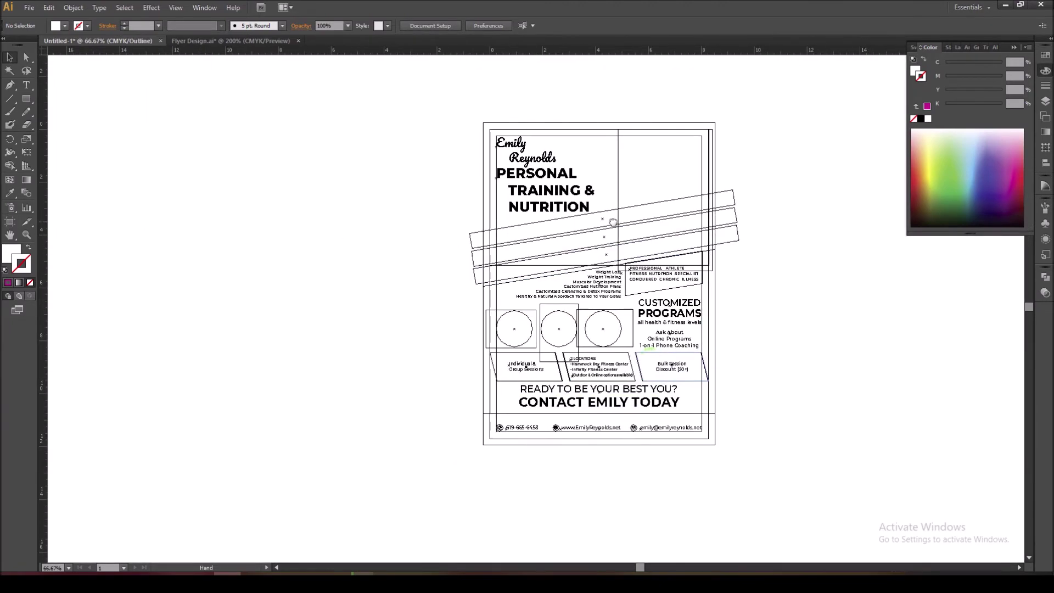
pyautogui.scroll(-2, 613, 222)
pyautogui.moveTo(248, 270); pyautogui.dragTo(374, 421)
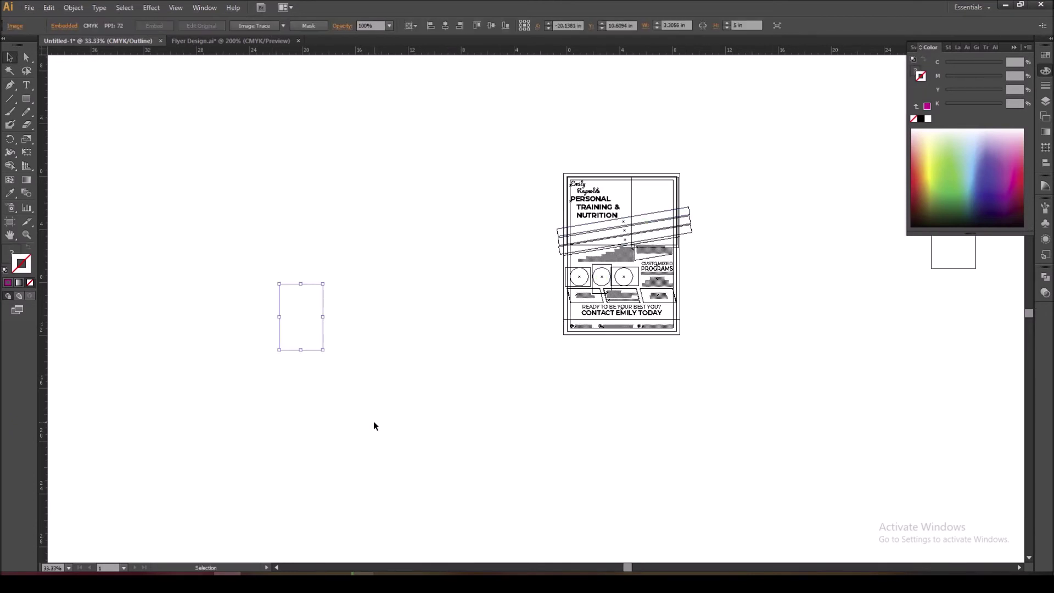
pyautogui.press('Delete')
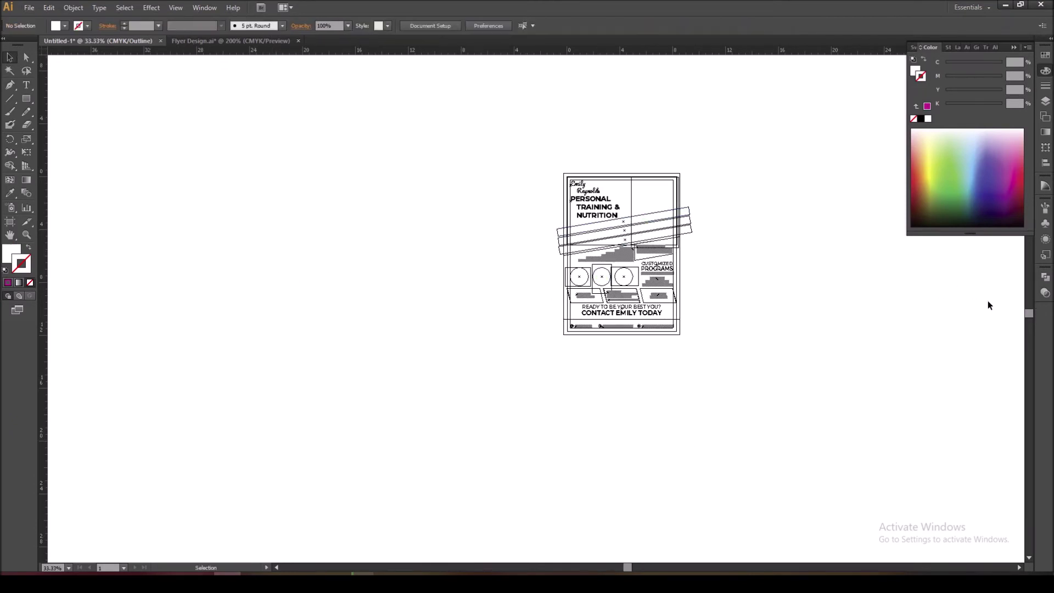
# Return the artwork from outline display to the full-colour preview
pyautogui.moveTo(744, 322); pyautogui.dragTo(866, 321)
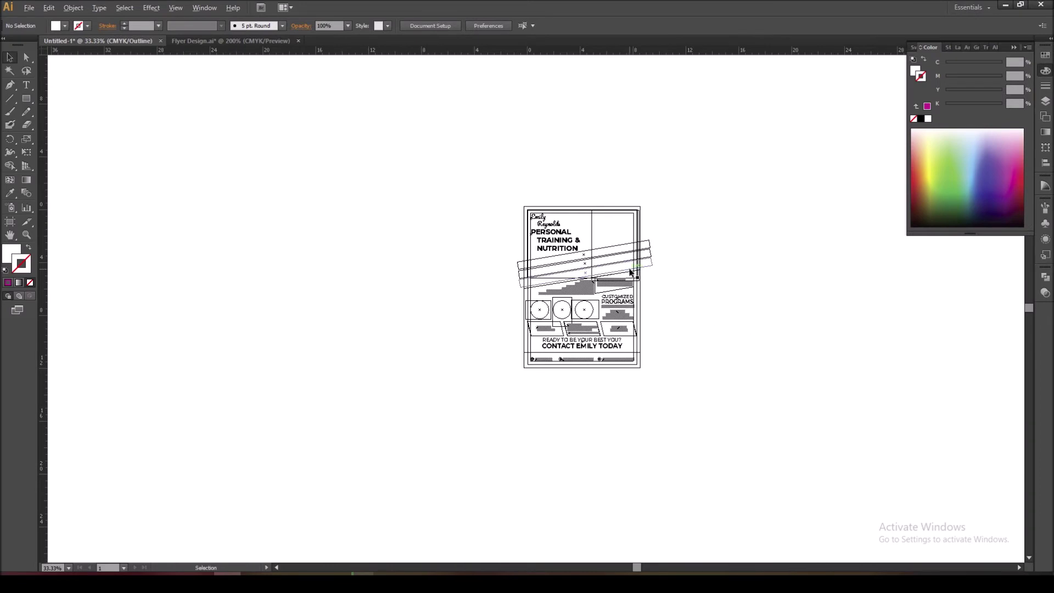
pyautogui.scroll(1, 630, 272)
pyautogui.press('a')
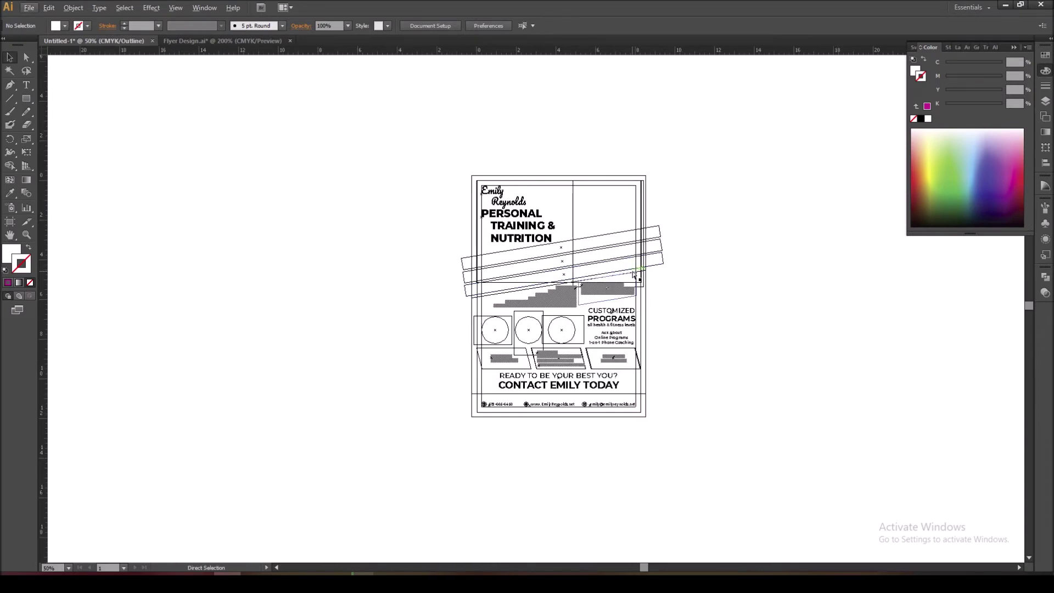
pyautogui.hotkey('ctrl', 'y')
pyautogui.press('v')
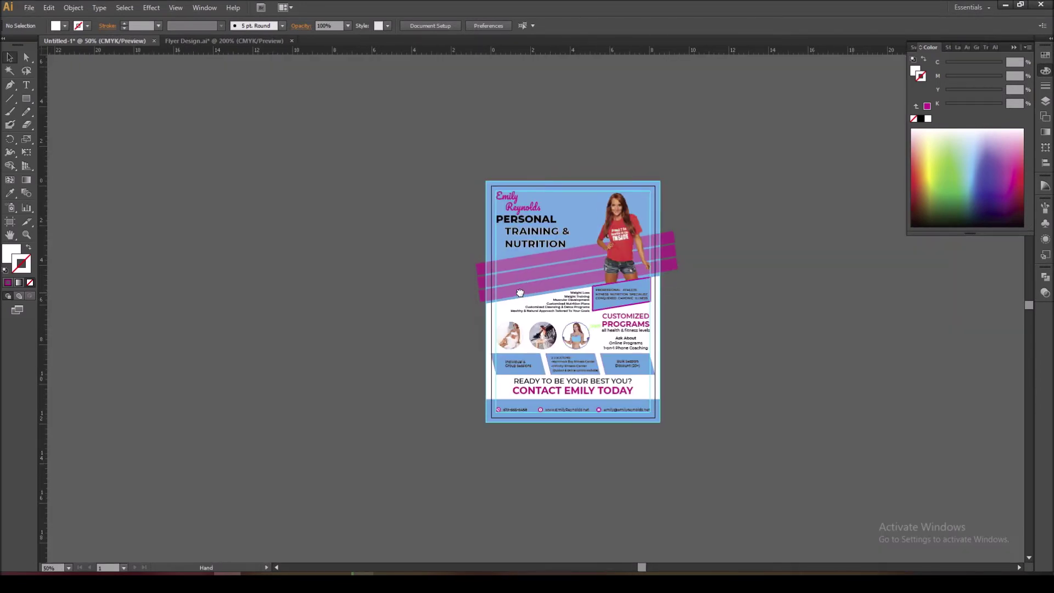
# Create a white rectangle 8.27 in wide and 11.69 in high beside the flyer
pyautogui.click(25, 101)
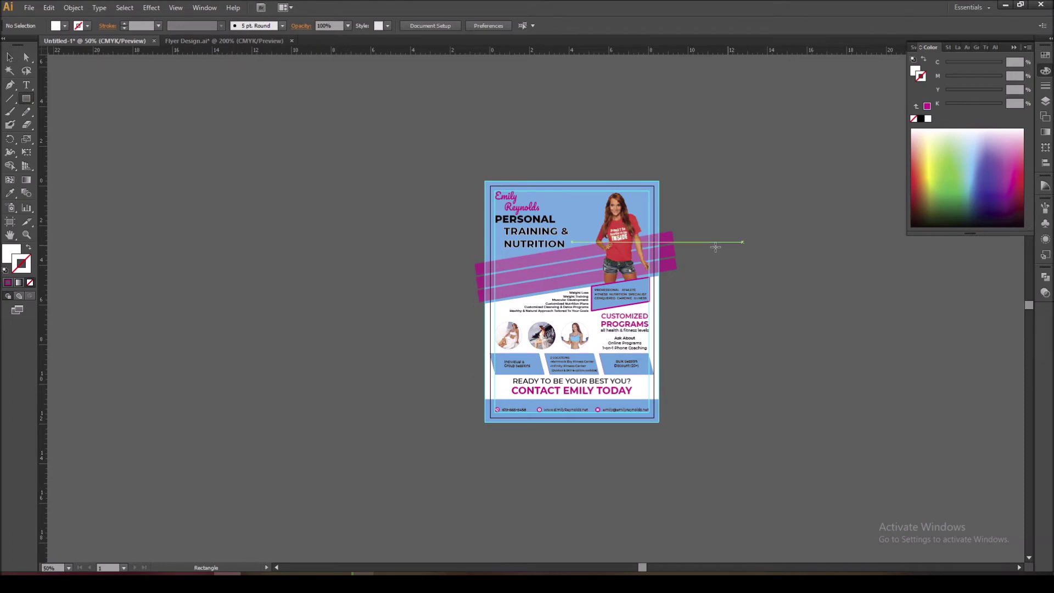
pyautogui.click(711, 276)
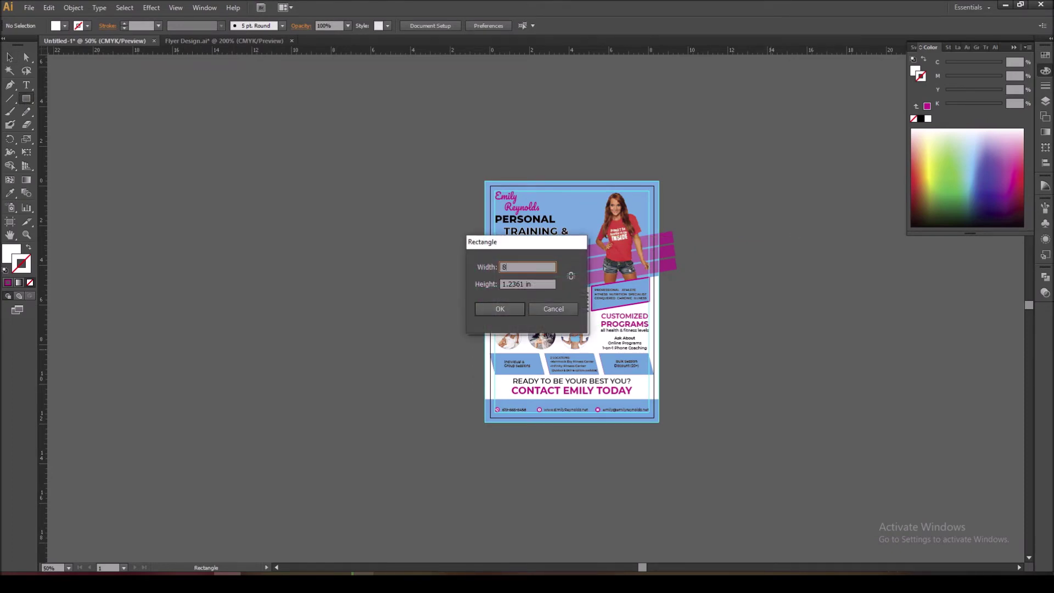
pyautogui.press('Tab')
pyautogui.write('11')
pyautogui.press('Return')
# Centre the white rectangle horizontally and vertically on the artboard, over the flyer artwork
pyautogui.click(17, 57)
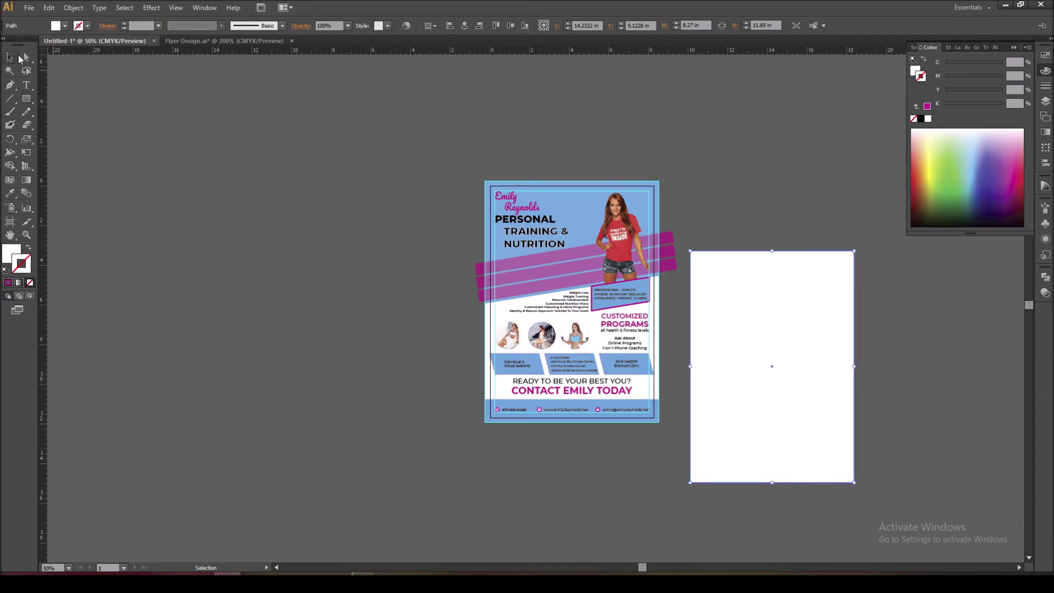
pyautogui.click(464, 25)
pyautogui.click(510, 25)
pyautogui.click(448, 140)
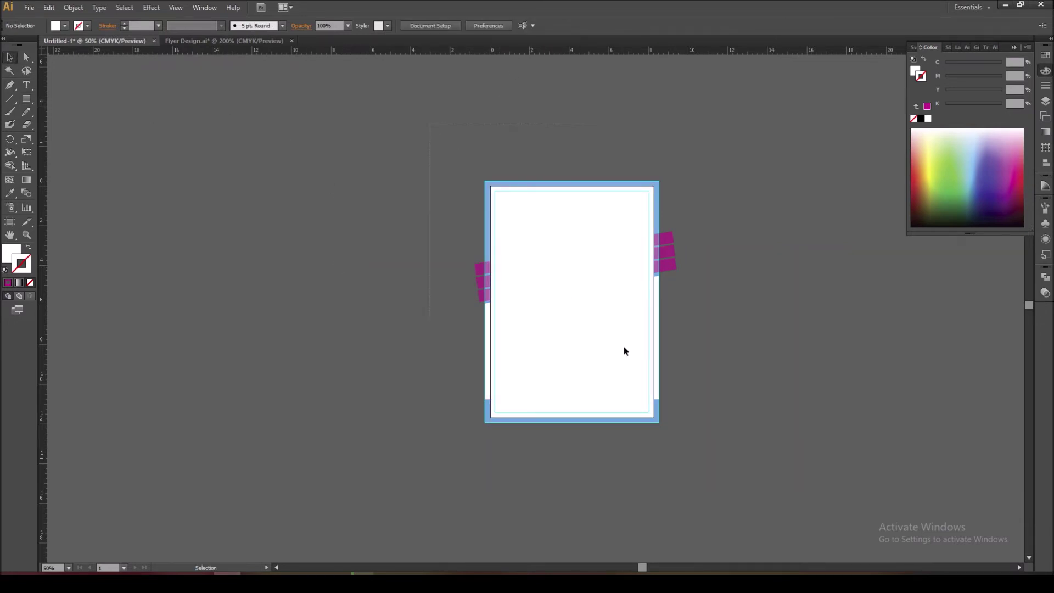
# Make a clipping mask from all the flyer artwork so the white rectangle trims the overhanging stripes and edges
pyautogui.moveTo(758, 473); pyautogui.dragTo(759, 473)
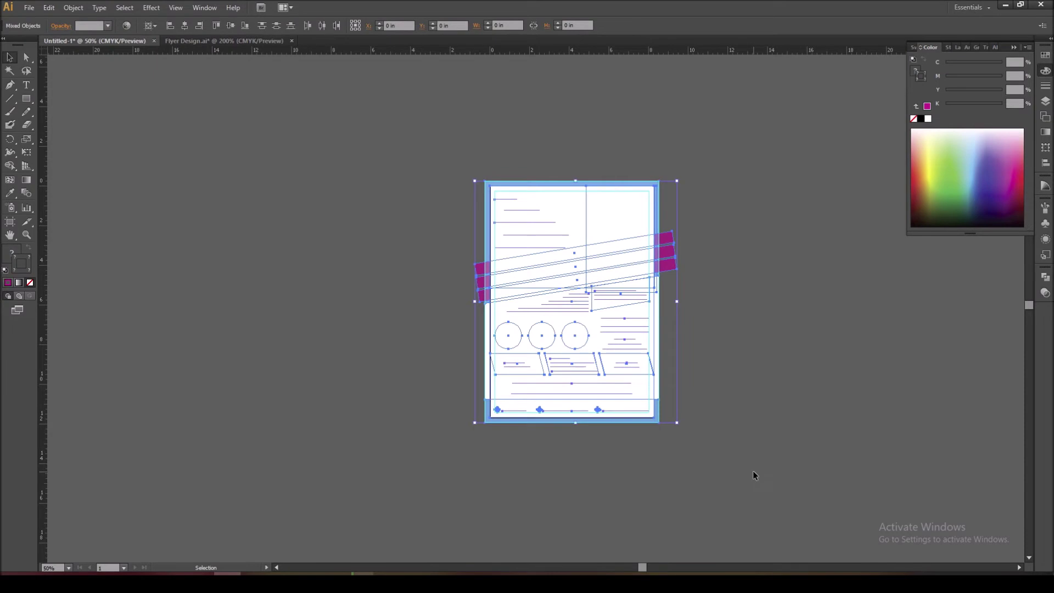
pyautogui.rightClick(648, 294)
pyautogui.click(673, 355)
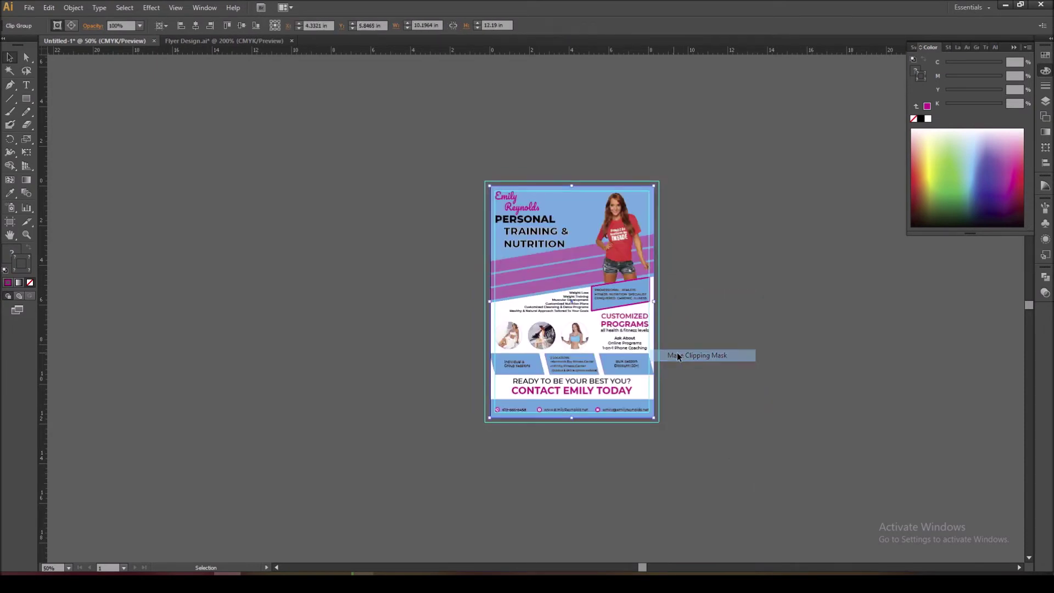
pyautogui.click(755, 353)
pyautogui.moveTo(755, 353); pyautogui.dragTo(715, 341)
pyautogui.scroll(2, 645, 350)
pyautogui.moveTo(644, 350); pyautogui.dragTo(705, 307)
pyautogui.scroll(-1, 724, 377)
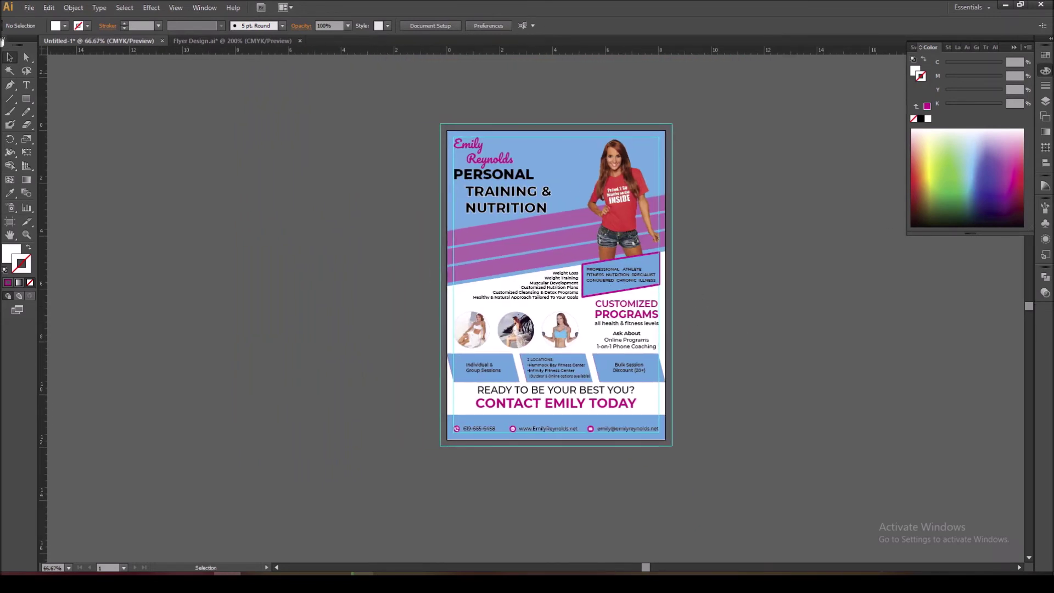
# Save the document to the Desktop as an Adobe Illustrator file named Flyer, in Illustrator CS6 version
pyautogui.click(28, 8)
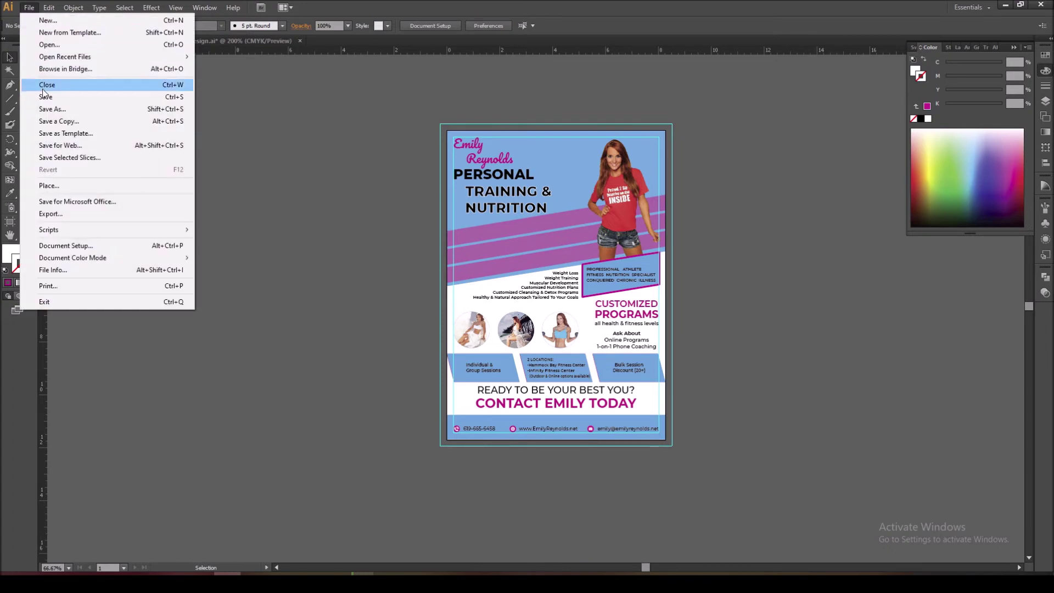
pyautogui.click(52, 109)
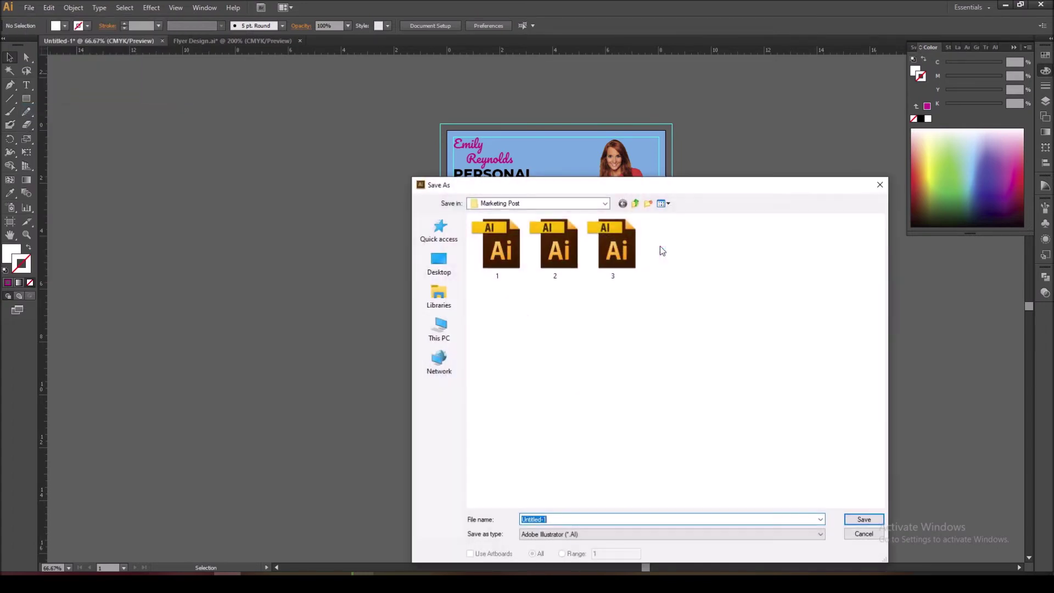
pyautogui.click(437, 268)
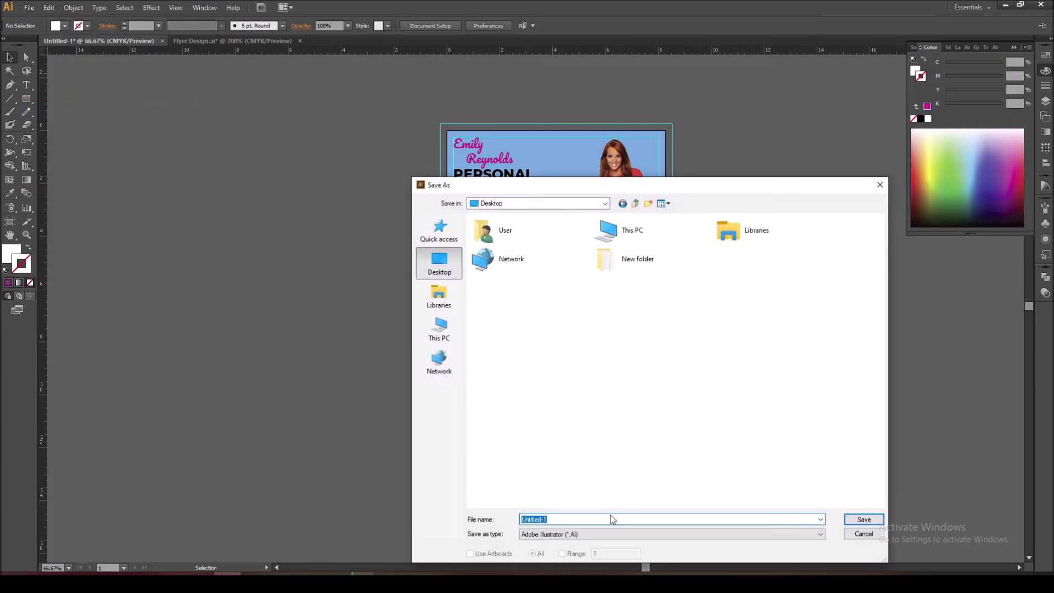
pyautogui.write('Flyer')
pyautogui.click(863, 519)
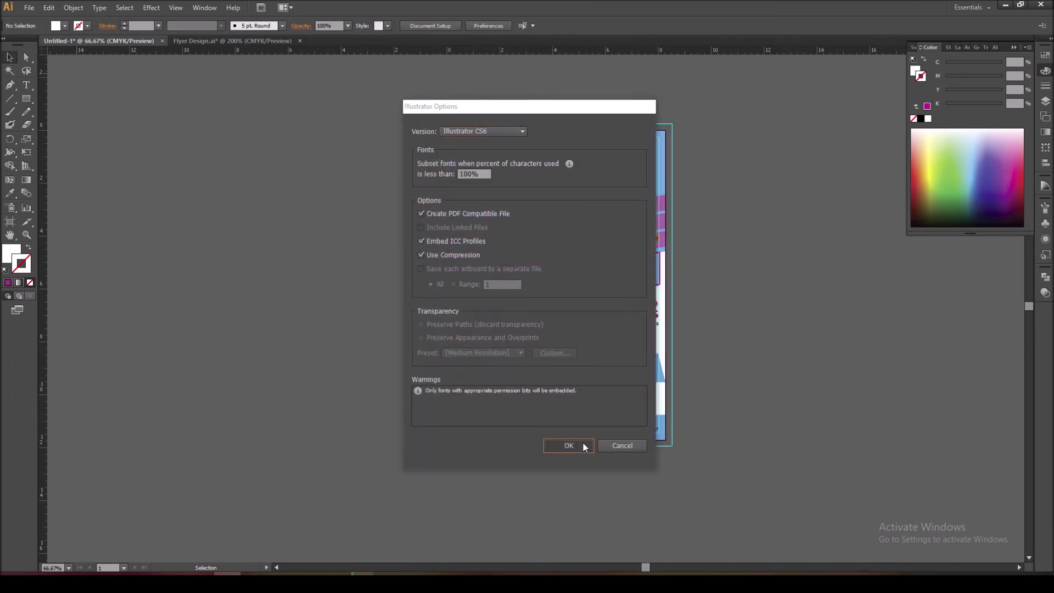
pyautogui.click(568, 444)
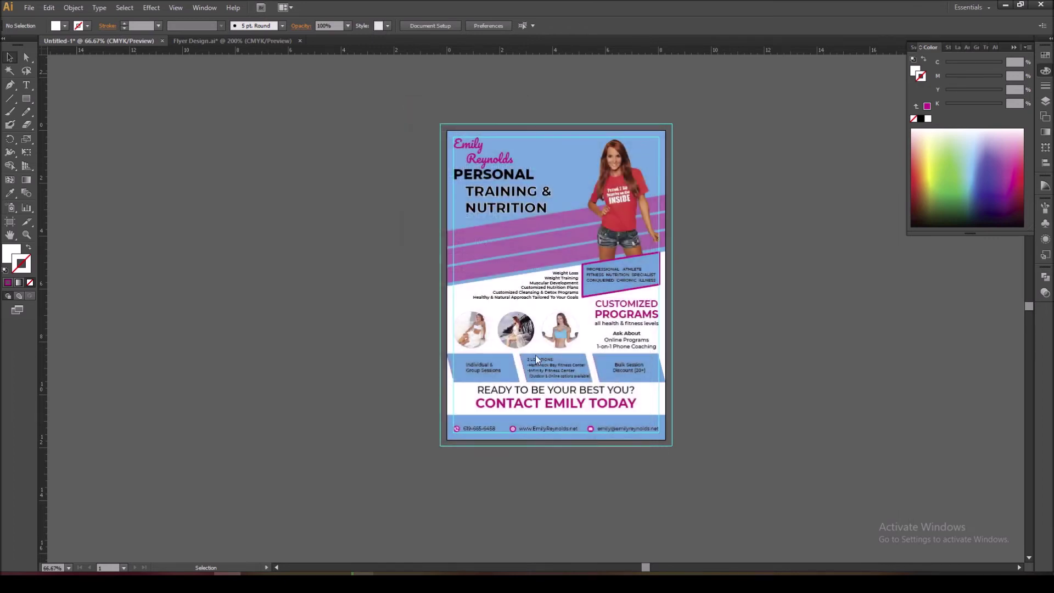
# Set up an export of the flyer to the Desktop as the JPEG file Flyer.jpg, using artboards
pyautogui.click(31, 8)
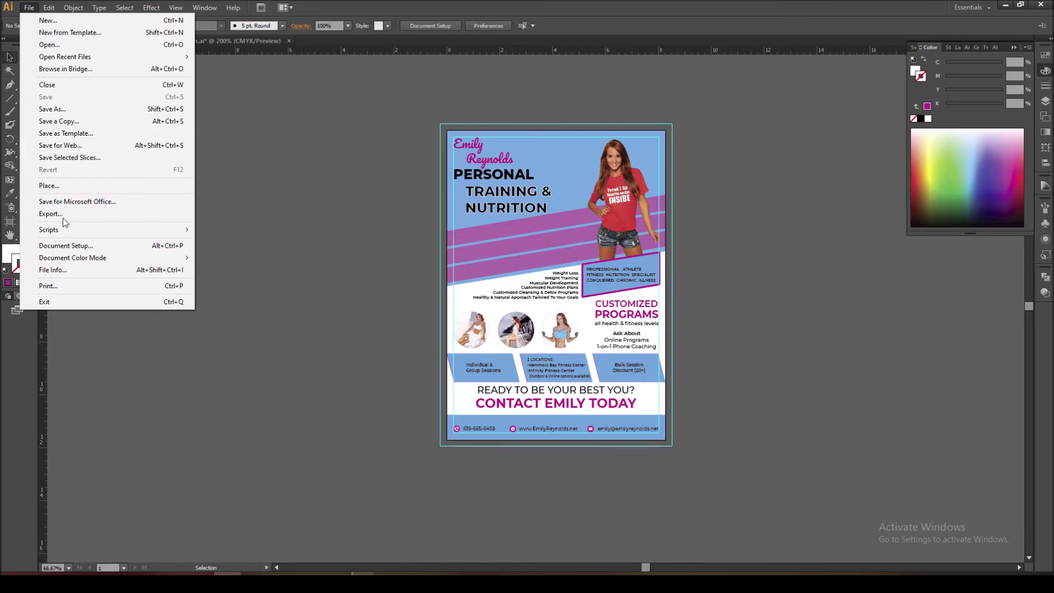
pyautogui.click(65, 214)
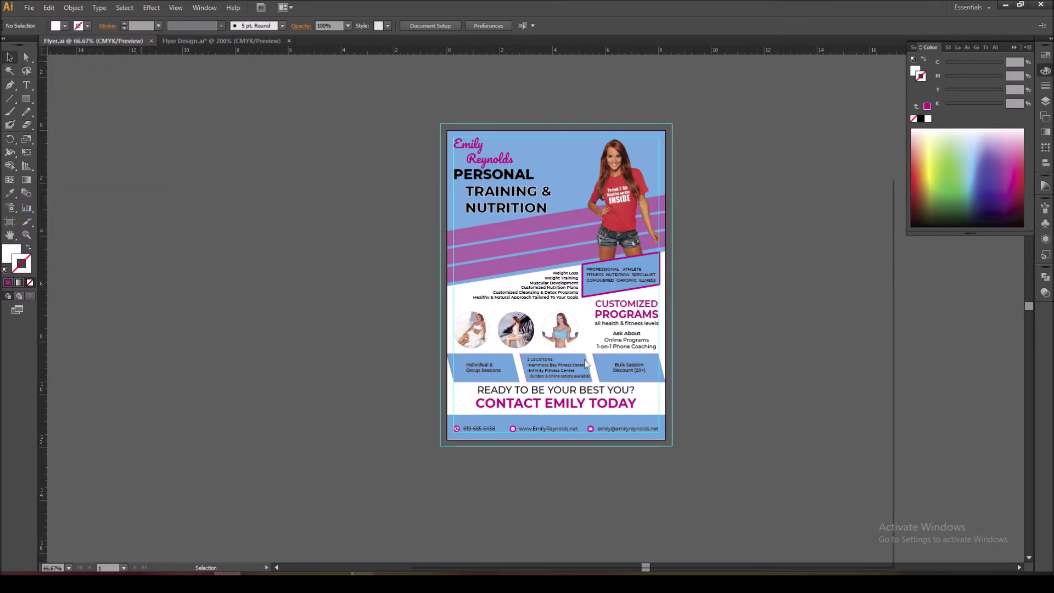
pyautogui.click(567, 534)
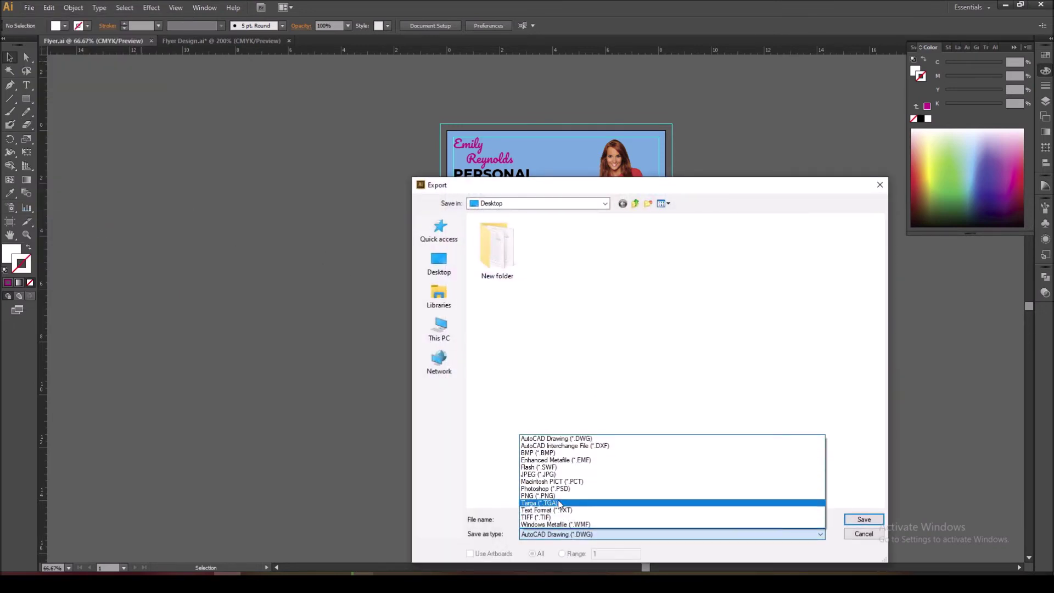
pyautogui.click(539, 473)
pyautogui.click(444, 274)
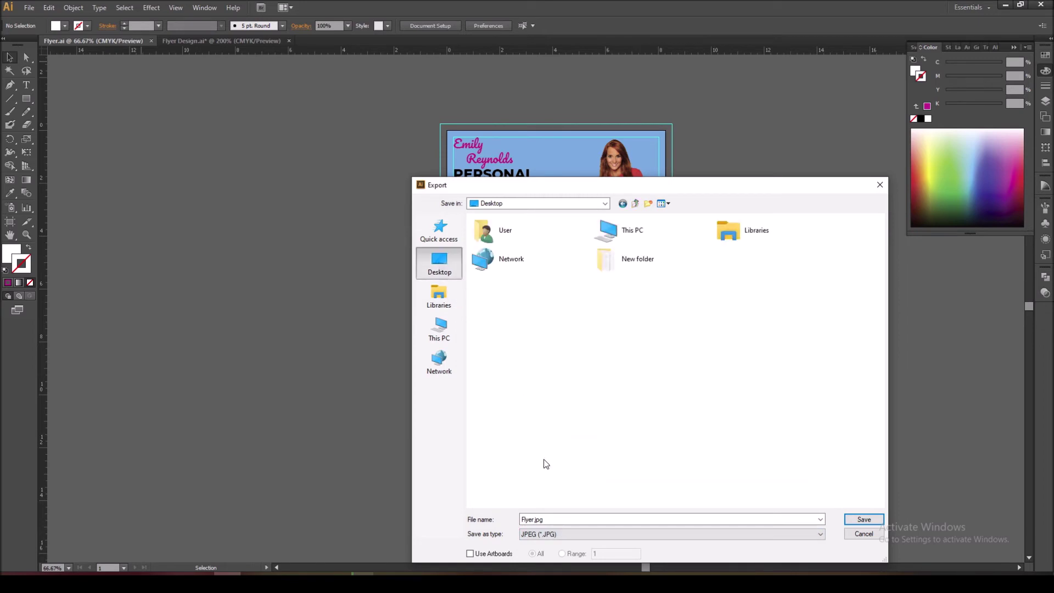
pyautogui.click(494, 554)
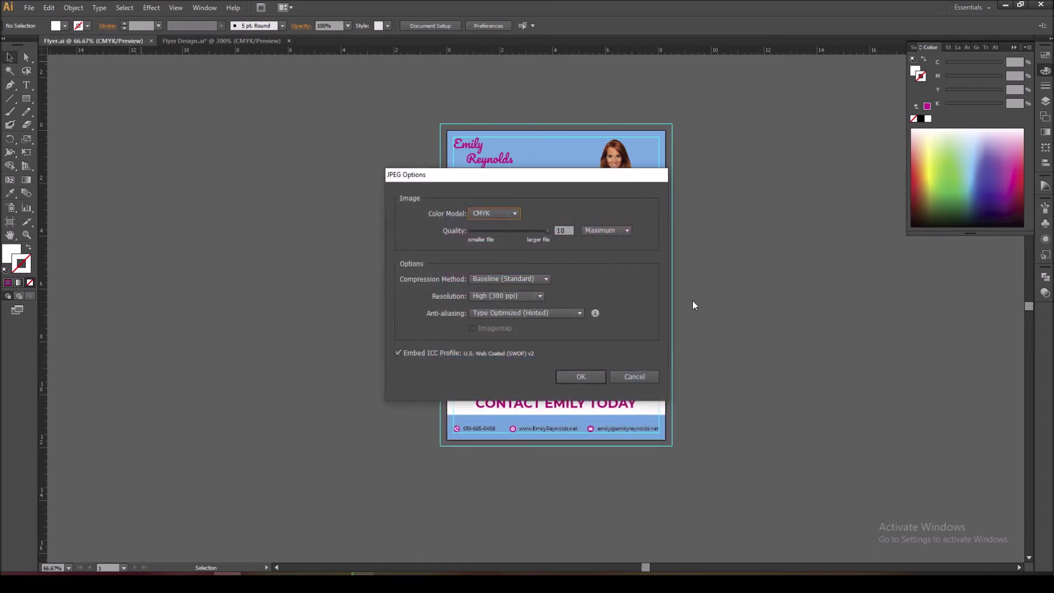
# Choose the JPEG colour model and finish the export at maximum quality 10 and high 300 ppi resolution
pyautogui.click(497, 214)
pyautogui.click(500, 227)
pyautogui.click(601, 376)
pyautogui.moveTo(736, 368); pyautogui.dragTo(665, 376)
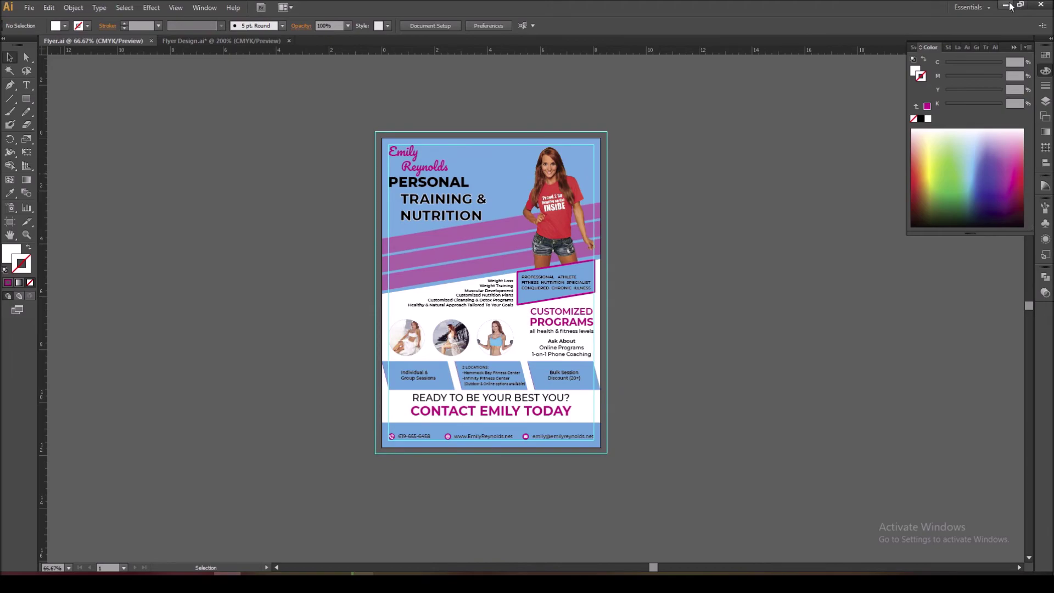
# Switch to the Windows desktop, refresh it and create a new folder there
pyautogui.click(1005, 5)
pyautogui.rightClick(383, 129)
pyautogui.click(403, 161)
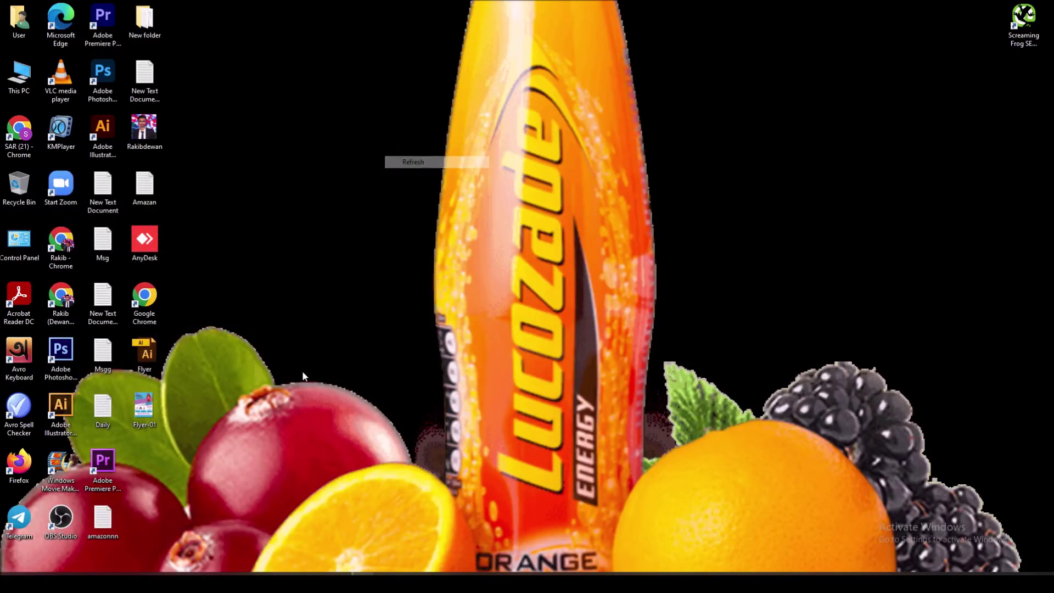
pyautogui.rightClick(248, 303)
pyautogui.moveTo(274, 381)
pyautogui.click(371, 383)
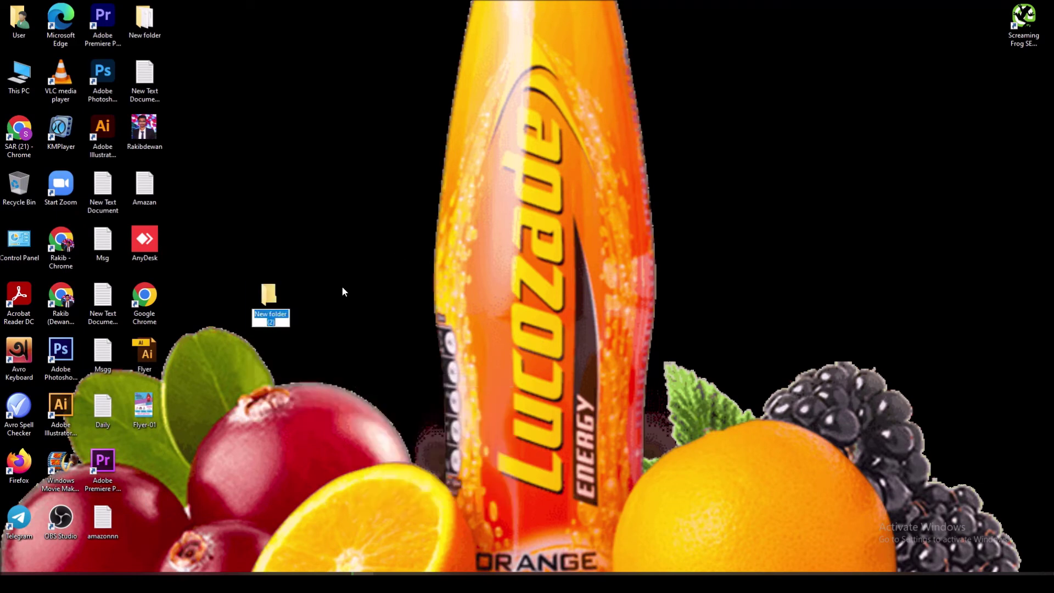
# Open the new desktop folder in a reduced window that leaves the desktop files reachable
pyautogui.click(280, 296)
pyautogui.doubleClick(280, 297)
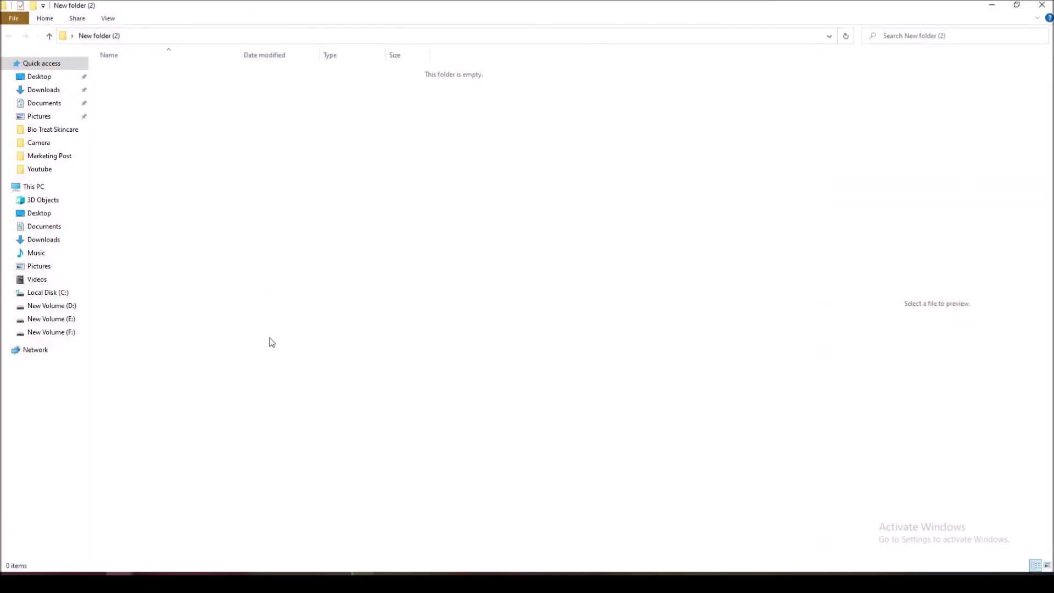
pyautogui.click(1016, 5)
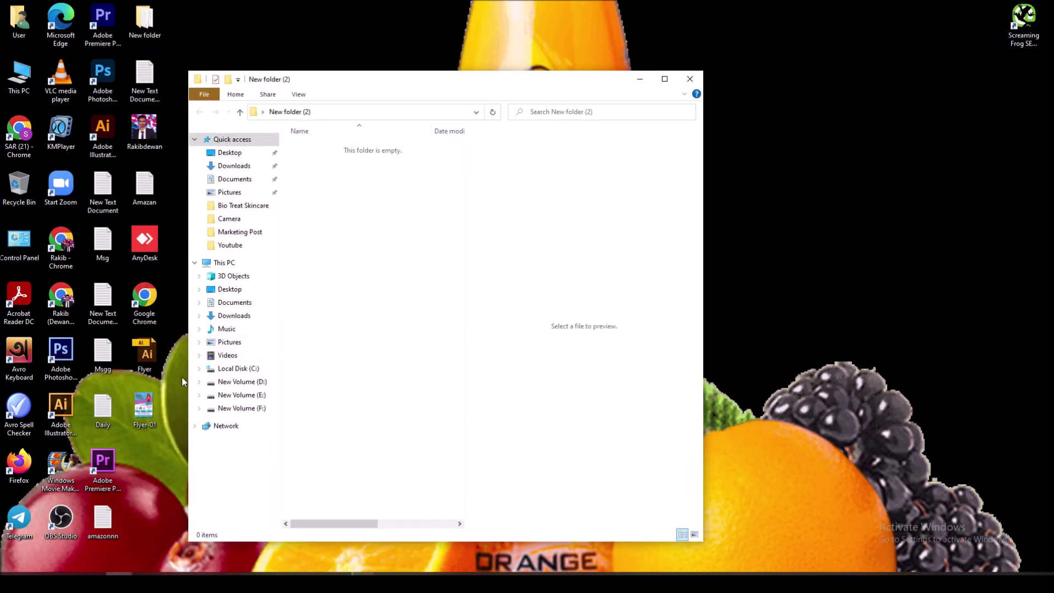
# Move the Flyer Illustrator file and Flyer-01 JPEG from the desktop into New folder (2) and show them as large thumbnails in a maximized window
pyautogui.moveTo(146, 421); pyautogui.dragTo(499, 329)
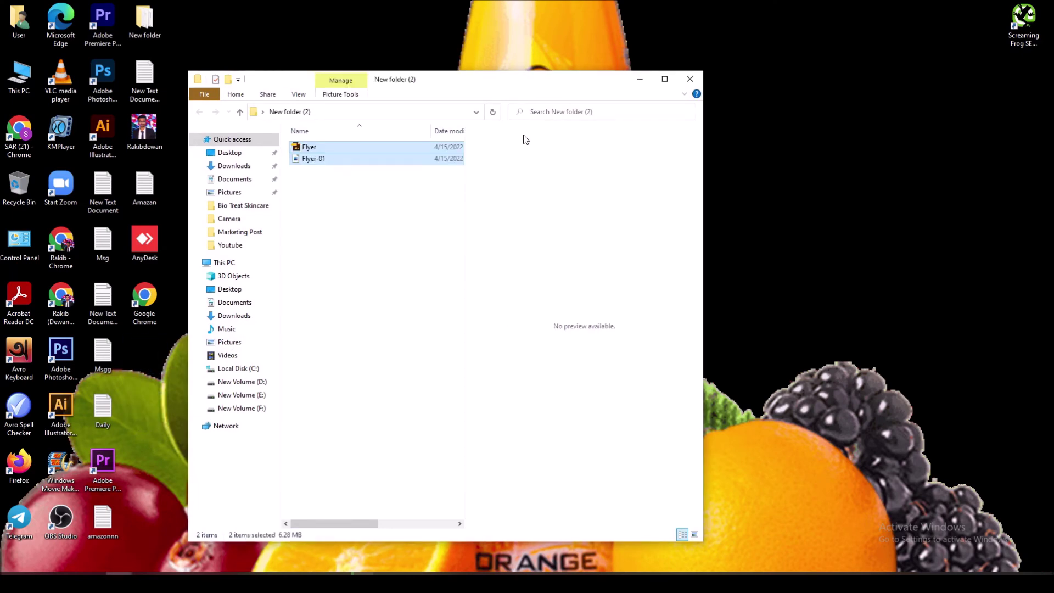
pyautogui.click(655, 81)
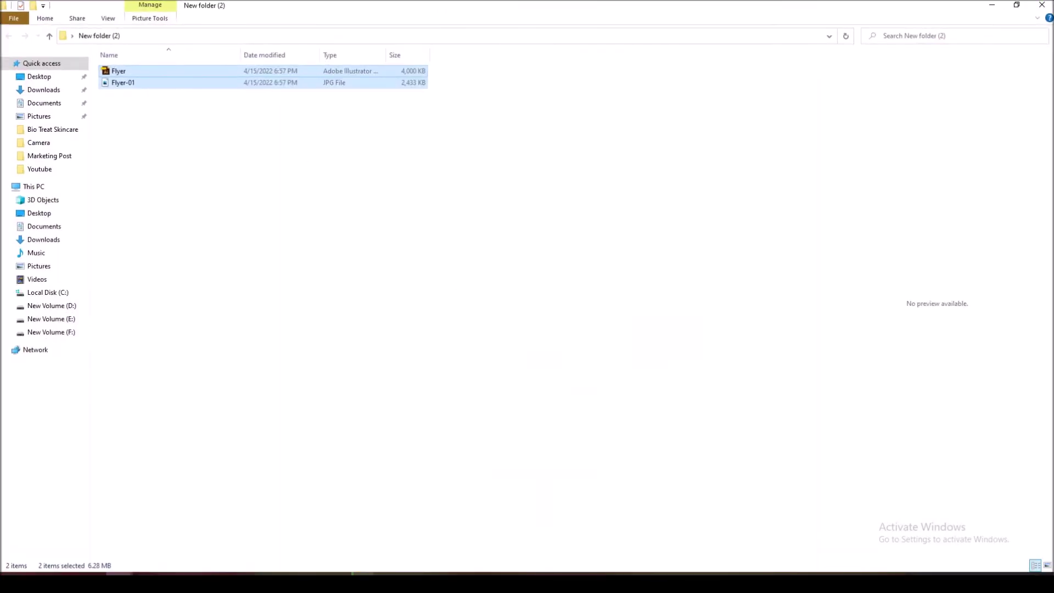
pyautogui.click(1046, 565)
pyautogui.click(202, 156)
pyautogui.click(147, 104)
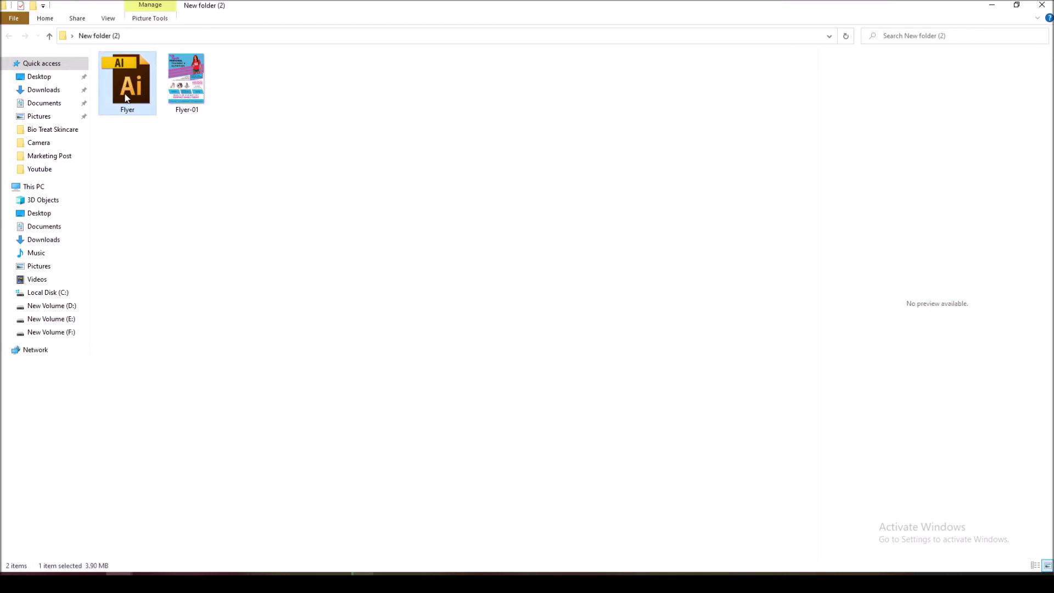
pyautogui.click(442, 139)
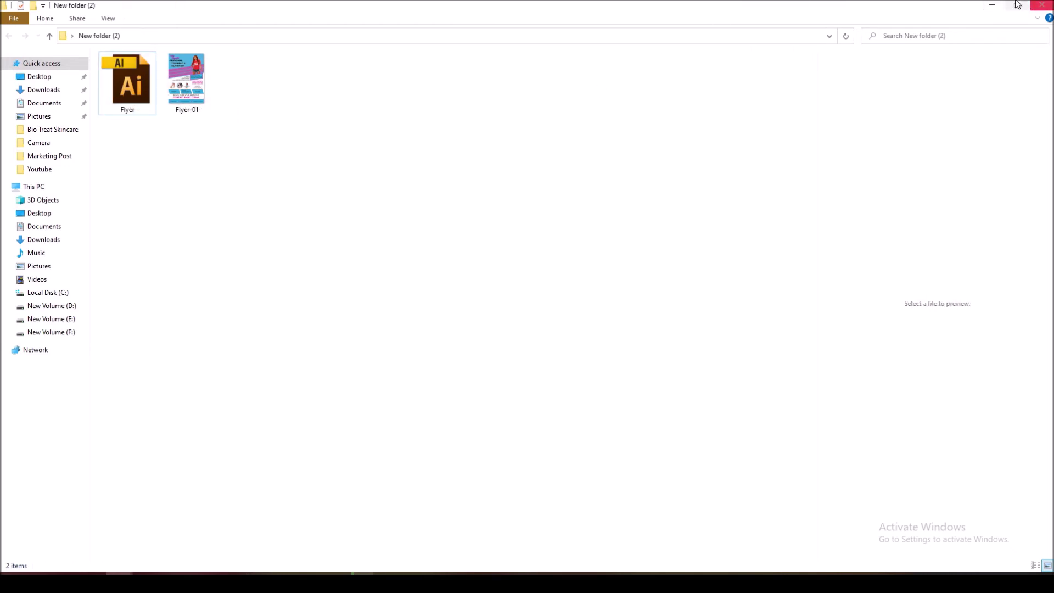
# Switch back to the Flyer.ai document in Illustrator and expand the appearance of the flyer's clip group
pyautogui.click(991, 5)
pyautogui.click(227, 573)
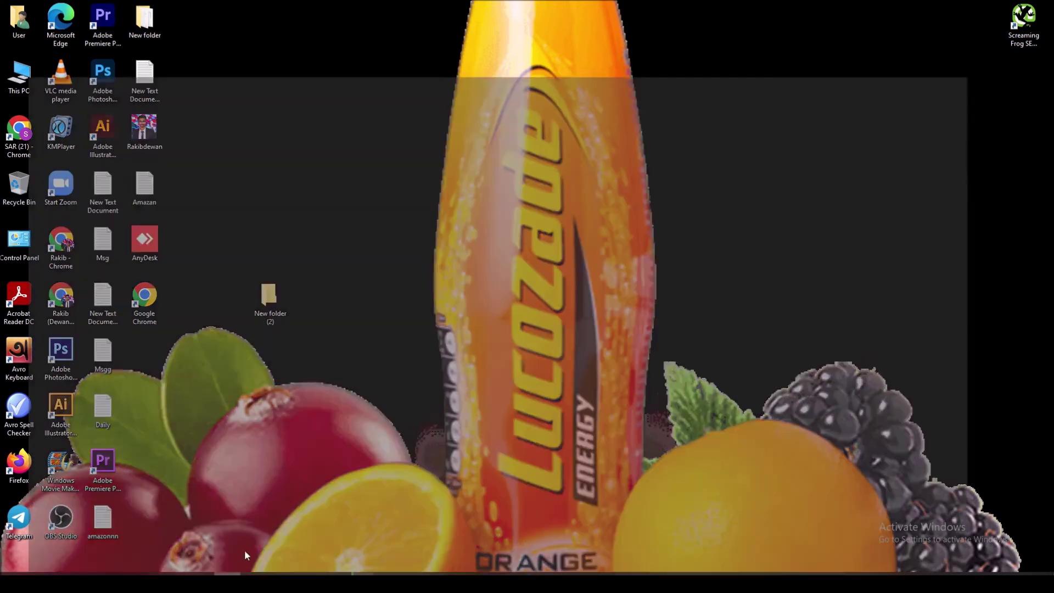
pyautogui.click(495, 252)
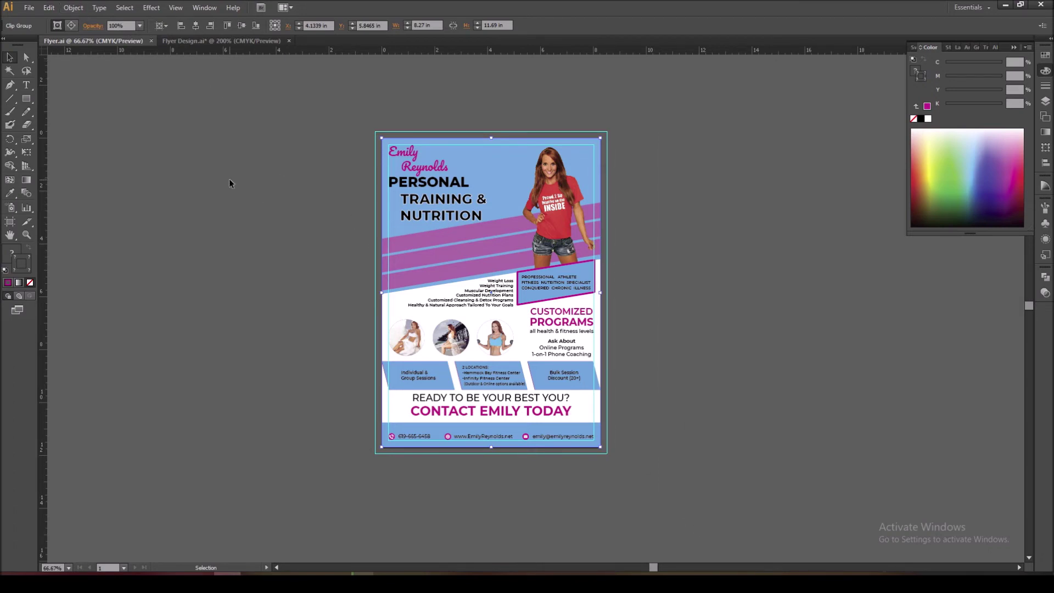
pyautogui.click(73, 8)
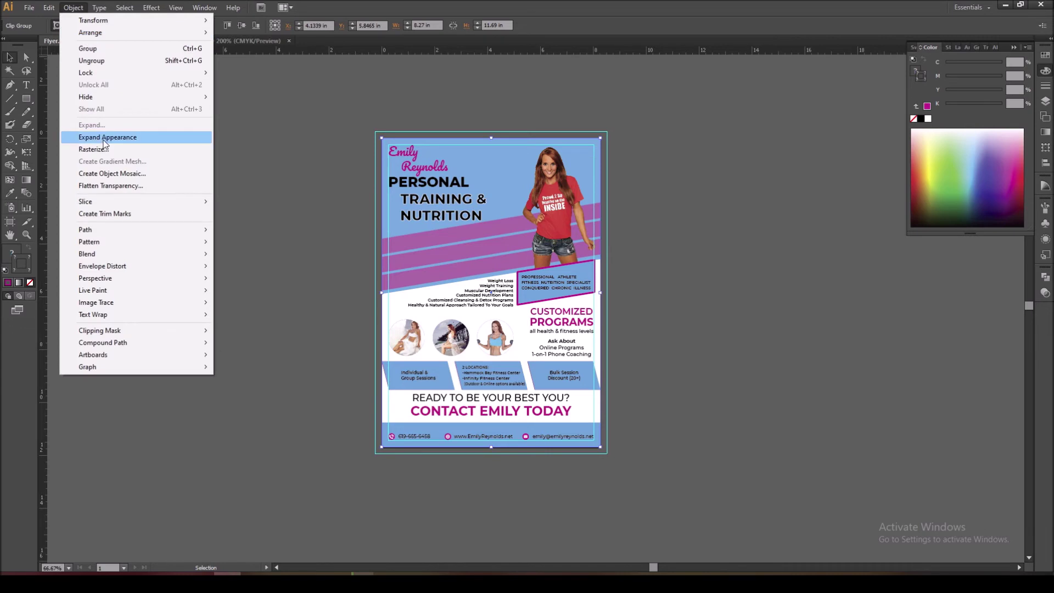
pyautogui.click(104, 138)
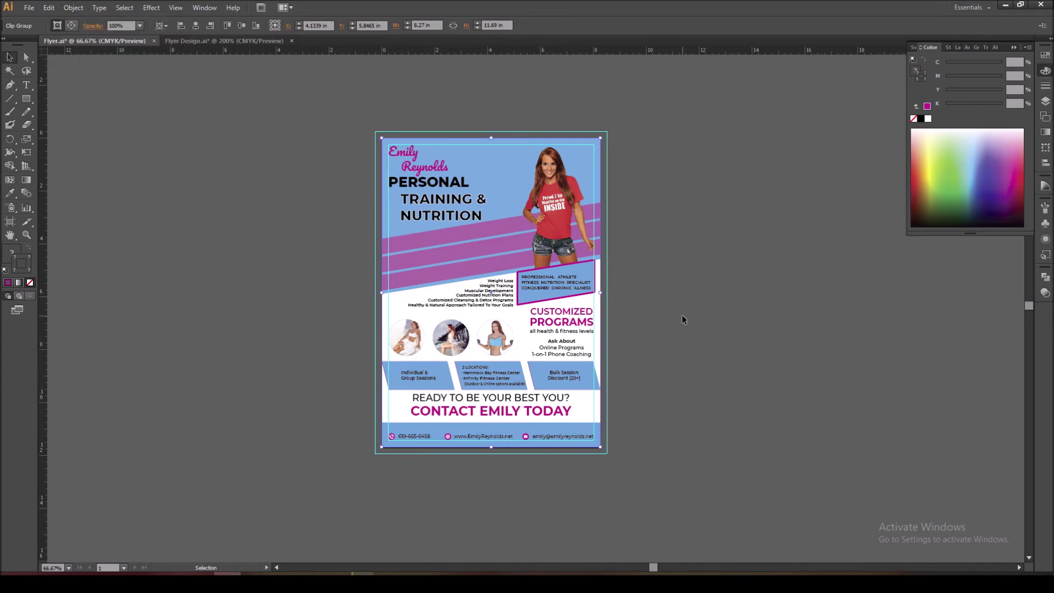
# Expand the flyer's clip group with Object, Fill and Stroke, and repeat Expand on its fills and strokes
pyautogui.click(74, 8)
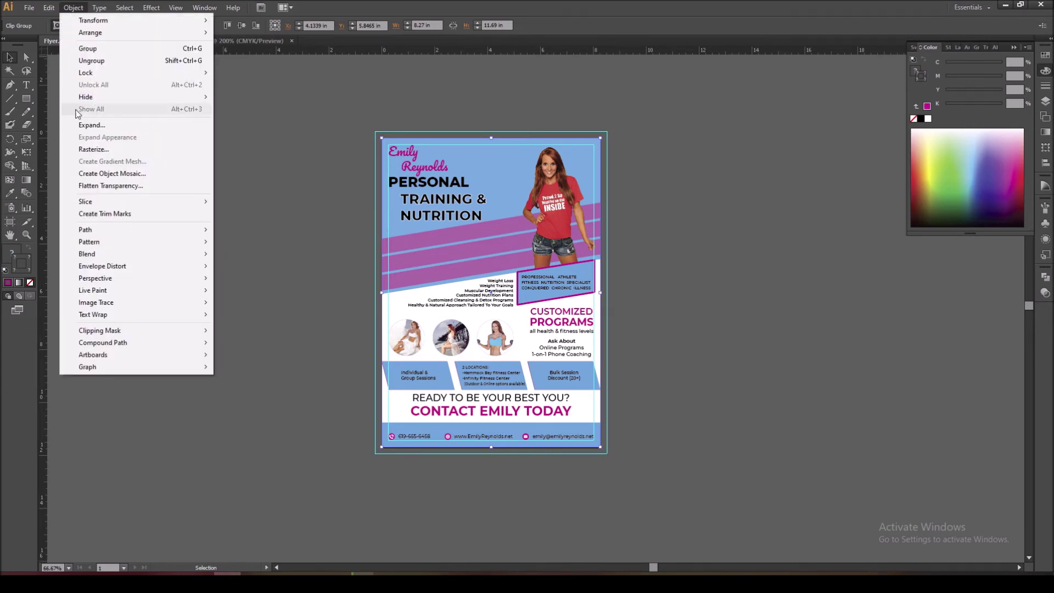
pyautogui.click(105, 124)
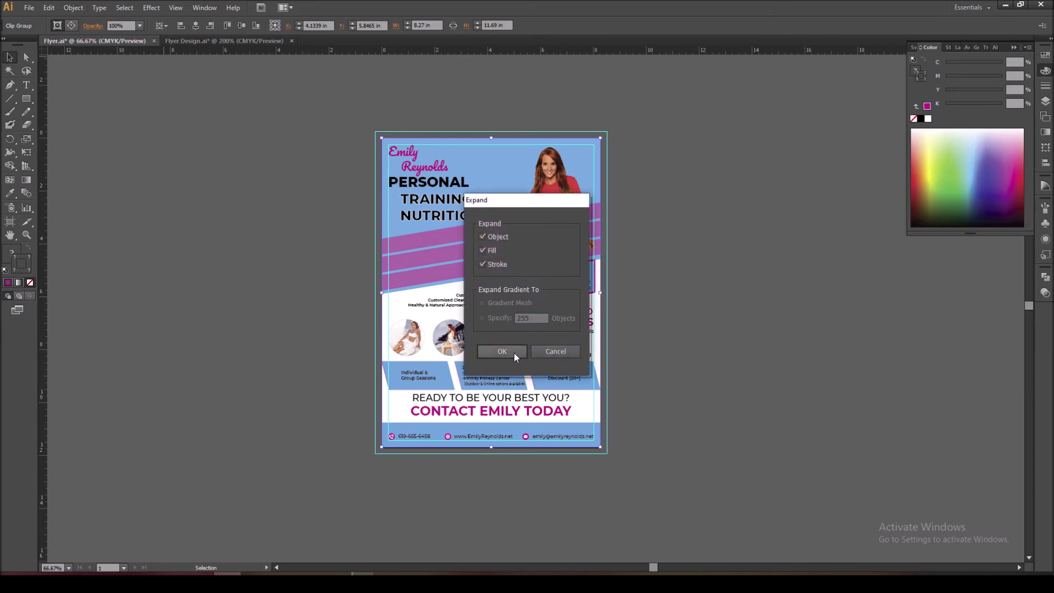
pyautogui.click(514, 352)
pyautogui.click(74, 8)
pyautogui.click(104, 124)
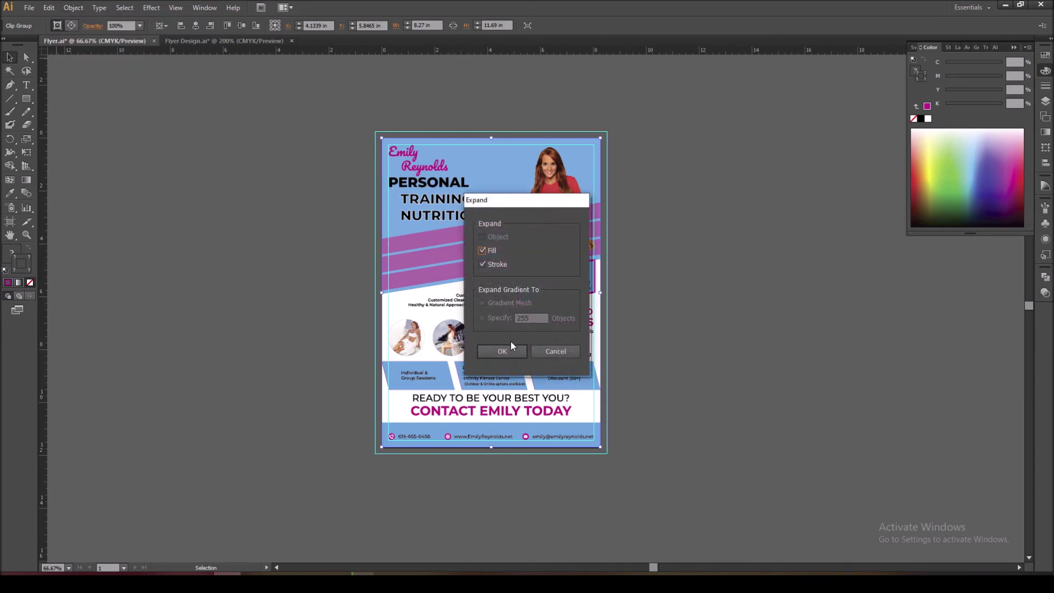
pyautogui.click(506, 352)
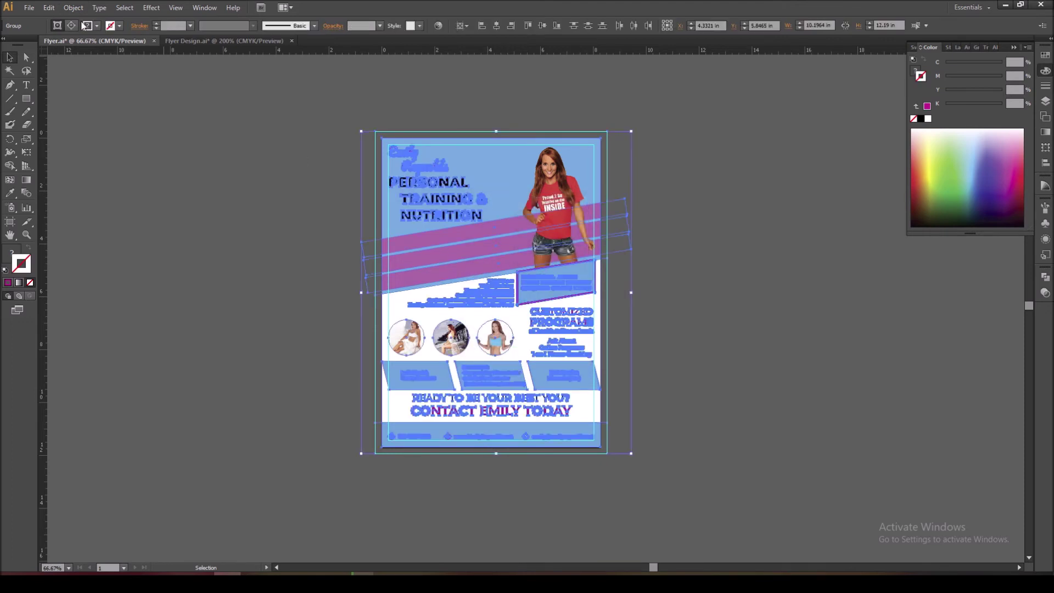
pyautogui.click(73, 8)
pyautogui.click(86, 126)
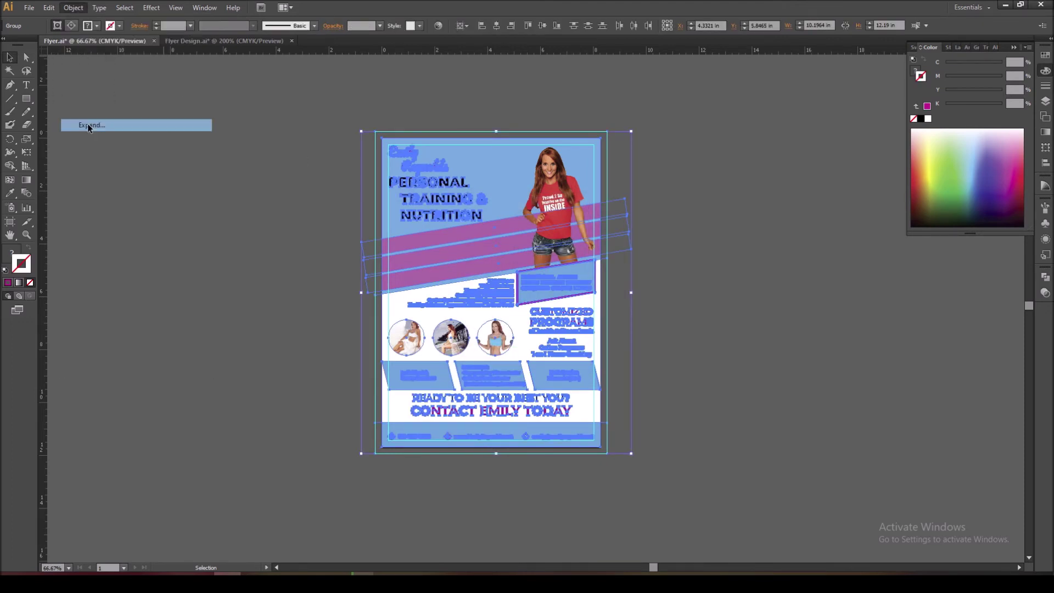
# Check in isolation mode that the programs heading, services list and athlete box text are outlined, and return to the whole flyer
pyautogui.click(575, 318)
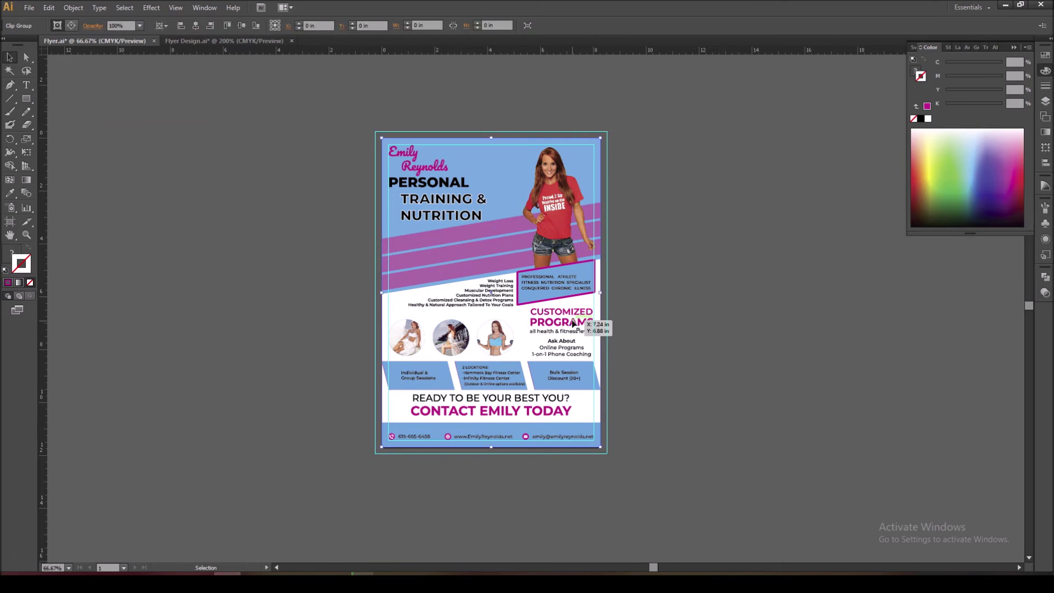
pyautogui.scroll(1, 568, 324)
pyautogui.scroll(1, 565, 327)
pyautogui.doubleClick(565, 324)
pyautogui.click(565, 324)
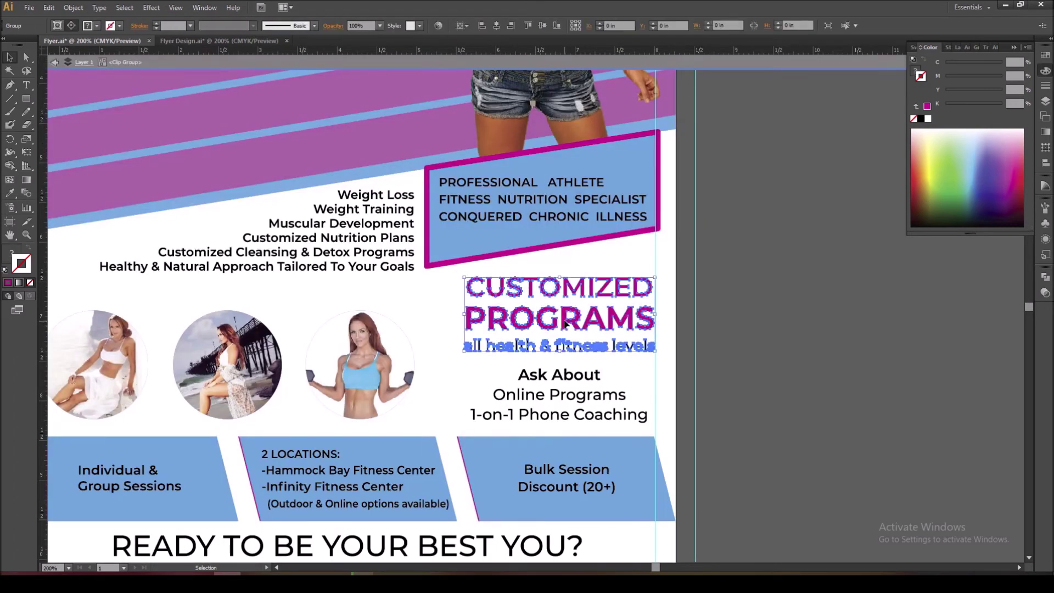
pyautogui.click(420, 263)
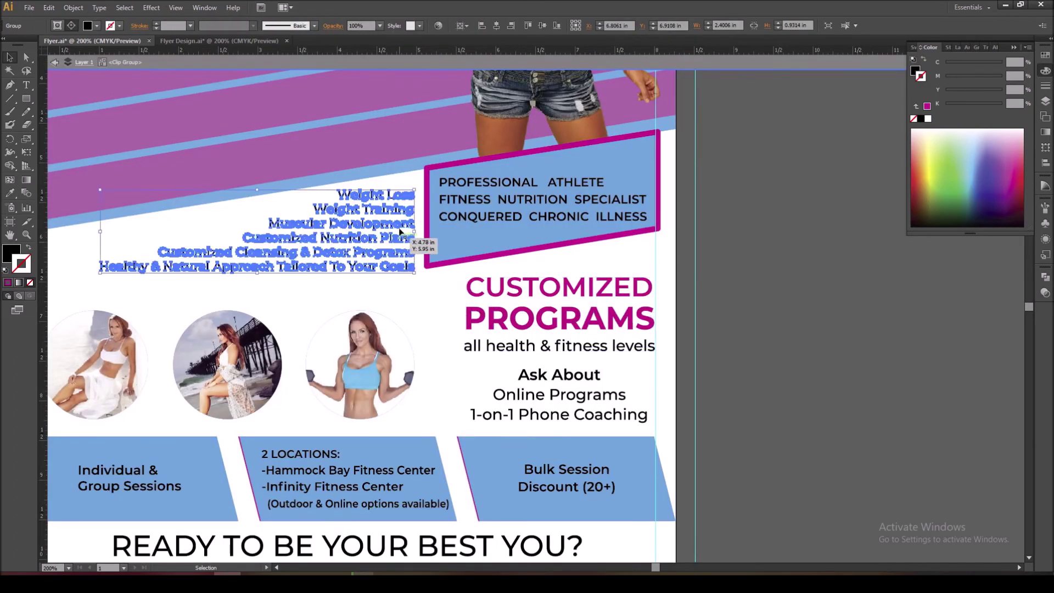
pyautogui.click(563, 202)
pyautogui.click(795, 285)
pyautogui.scroll(-1, 742, 292)
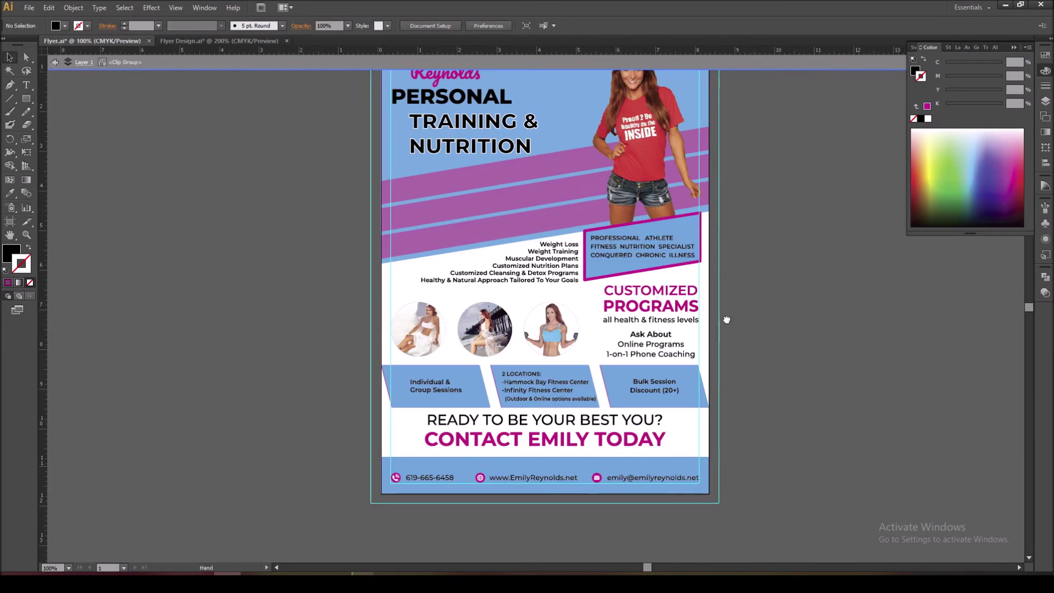
pyautogui.press('Escape')
pyautogui.scroll(-1, 716, 340)
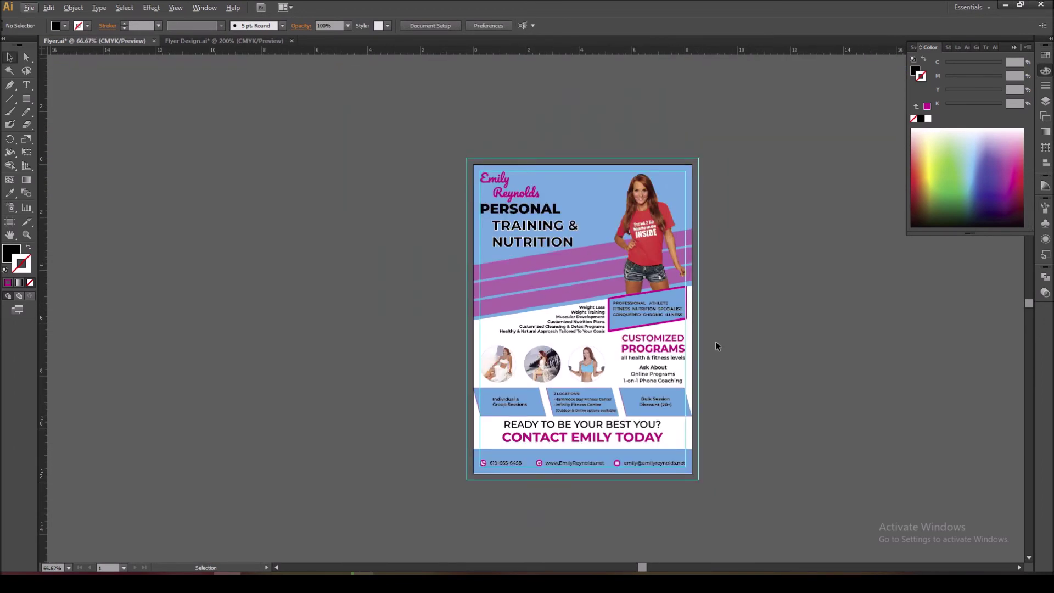
# Save the expanded flyer as the Illustrator EPS file Flyer.eps in New folder (2) on the Desktop
pyautogui.hotkey('ctrl', 'shift', 's')
pyautogui.click(567, 537)
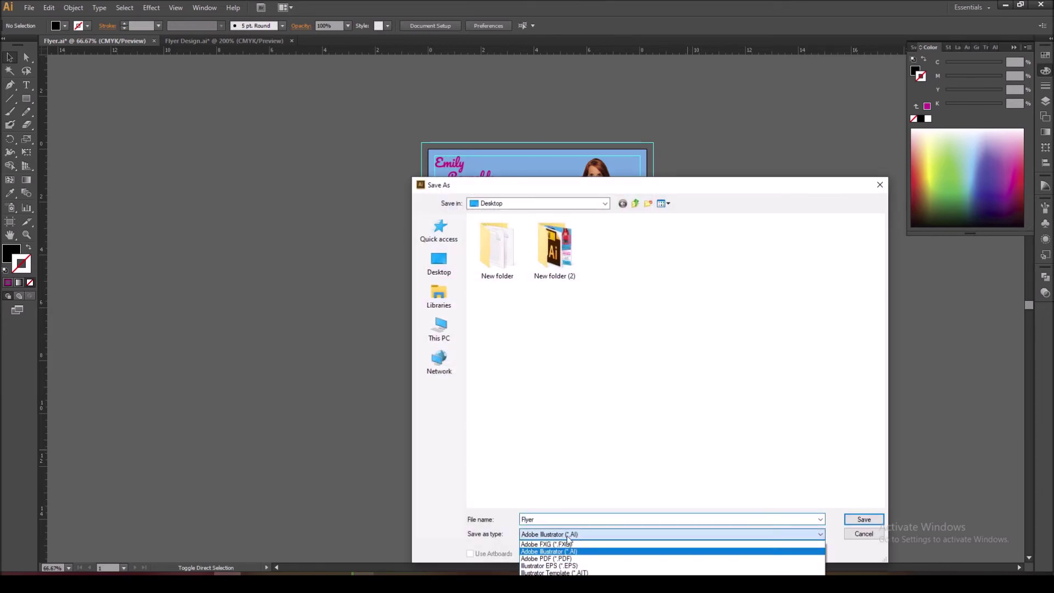
pyautogui.click(560, 566)
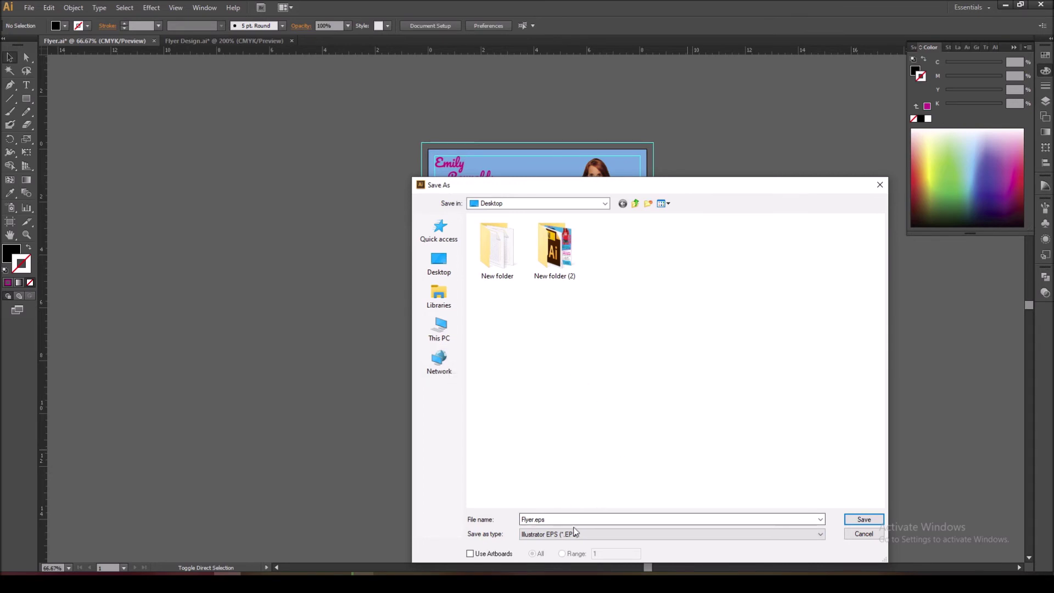
pyautogui.click(571, 258)
pyautogui.doubleClick(572, 258)
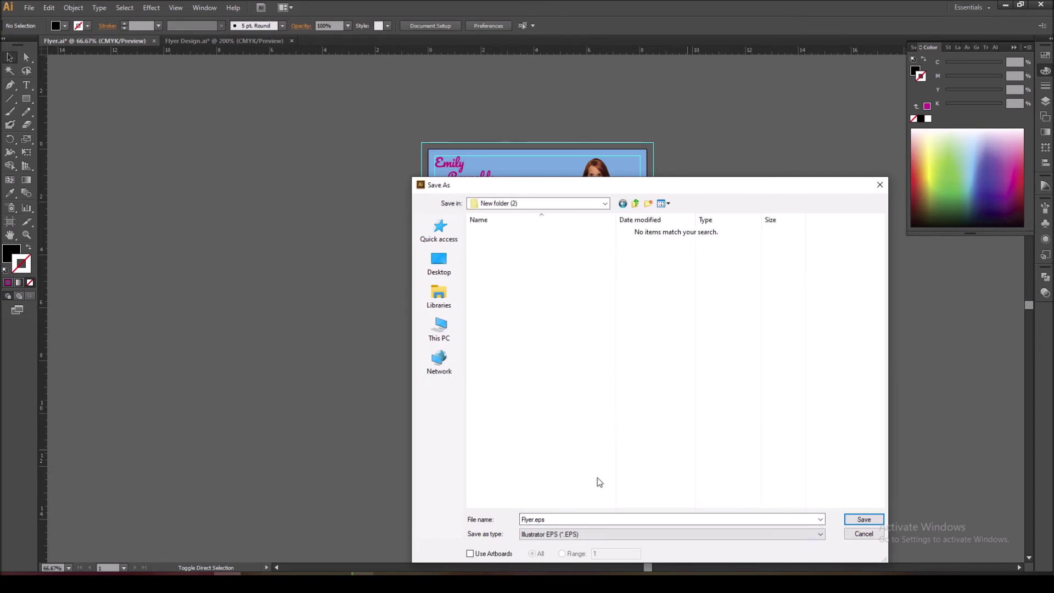
pyautogui.click(862, 521)
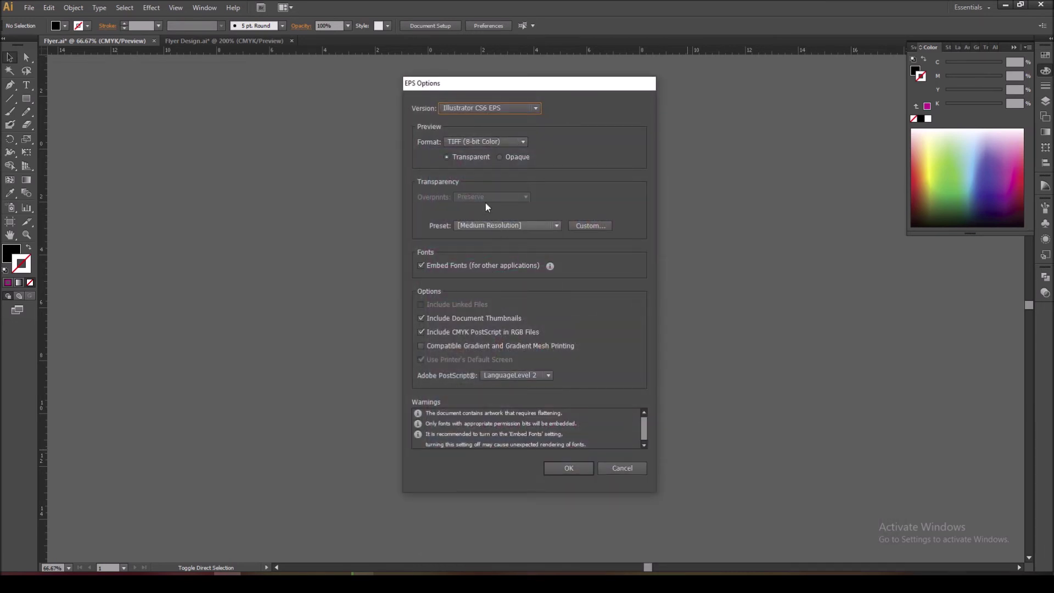
# Set the EPS version to Illustrator CS EPS and finish saving with the other options at their defaults
pyautogui.click(475, 109)
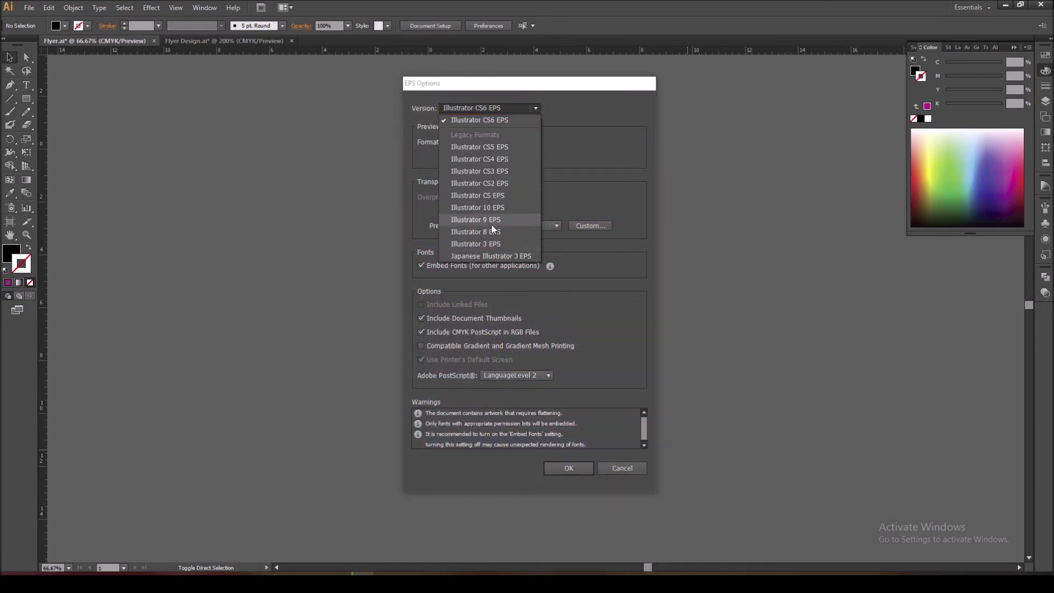
pyautogui.click(490, 196)
pyautogui.click(559, 467)
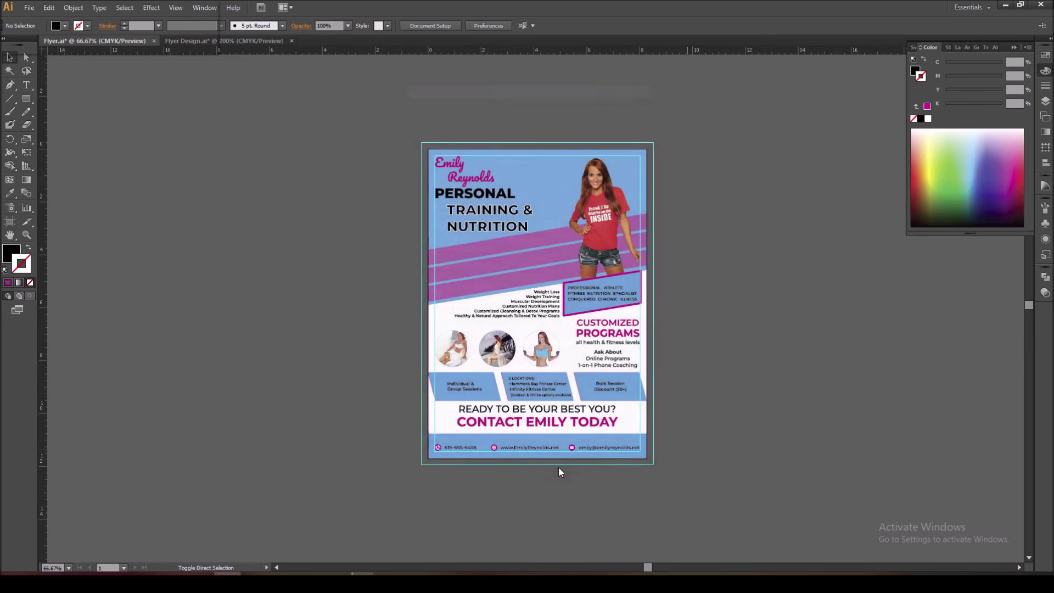
pyautogui.click(593, 308)
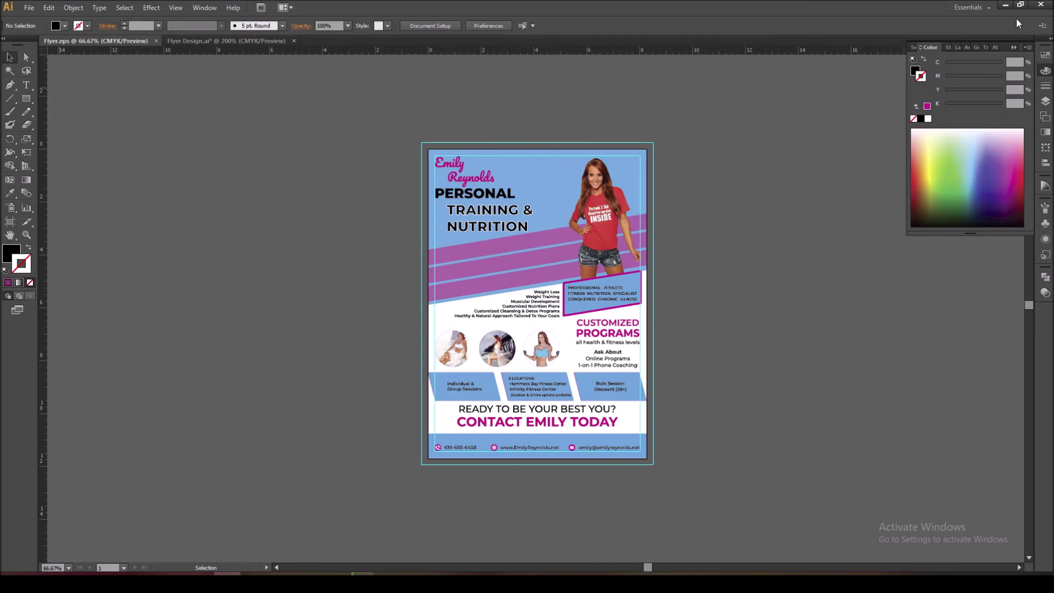
# Switch to the desktop, open New folder (2) in a maximized window and check its AI and EPS flyer files
pyautogui.click(1005, 5)
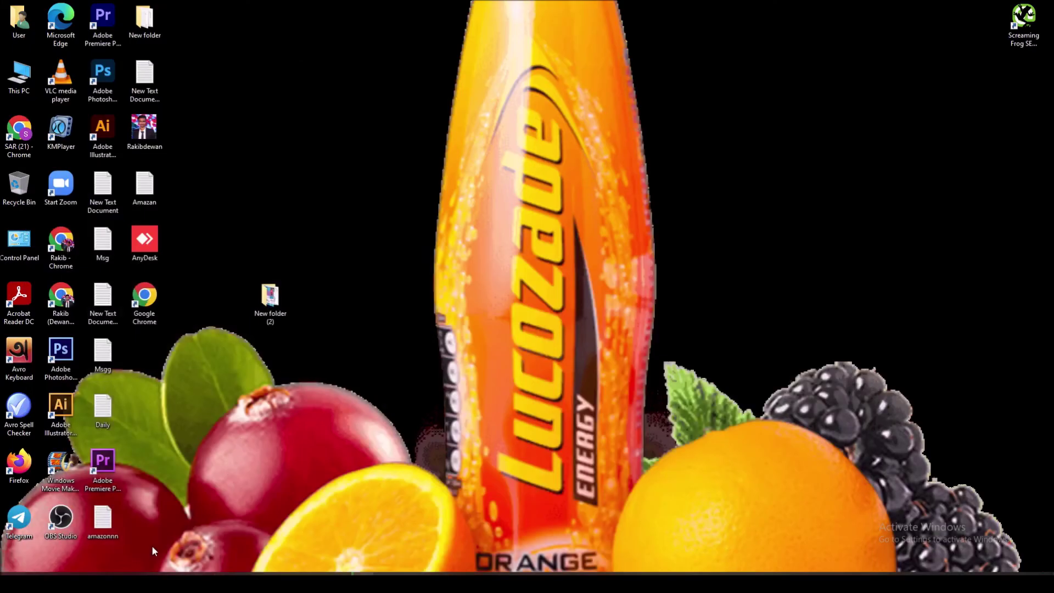
pyautogui.doubleClick(271, 304)
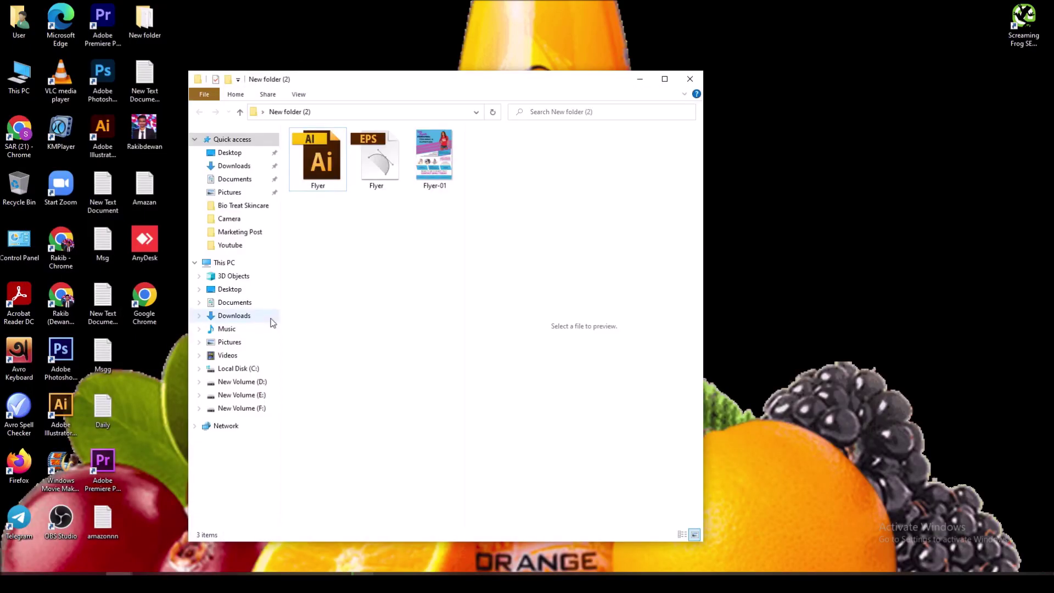
pyautogui.click(664, 79)
pyautogui.click(186, 88)
pyautogui.click(127, 109)
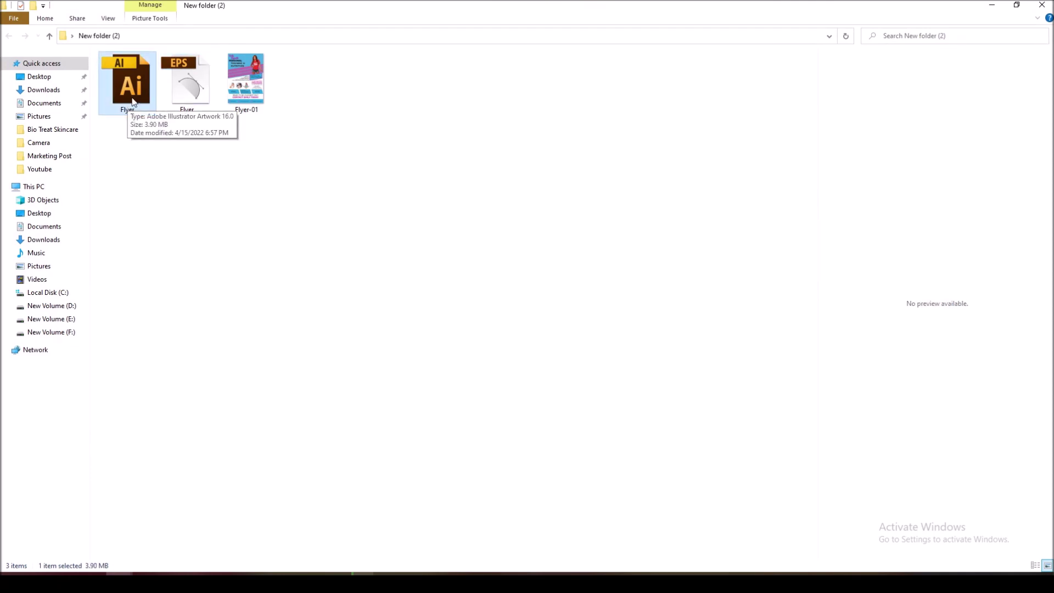
pyautogui.click(188, 110)
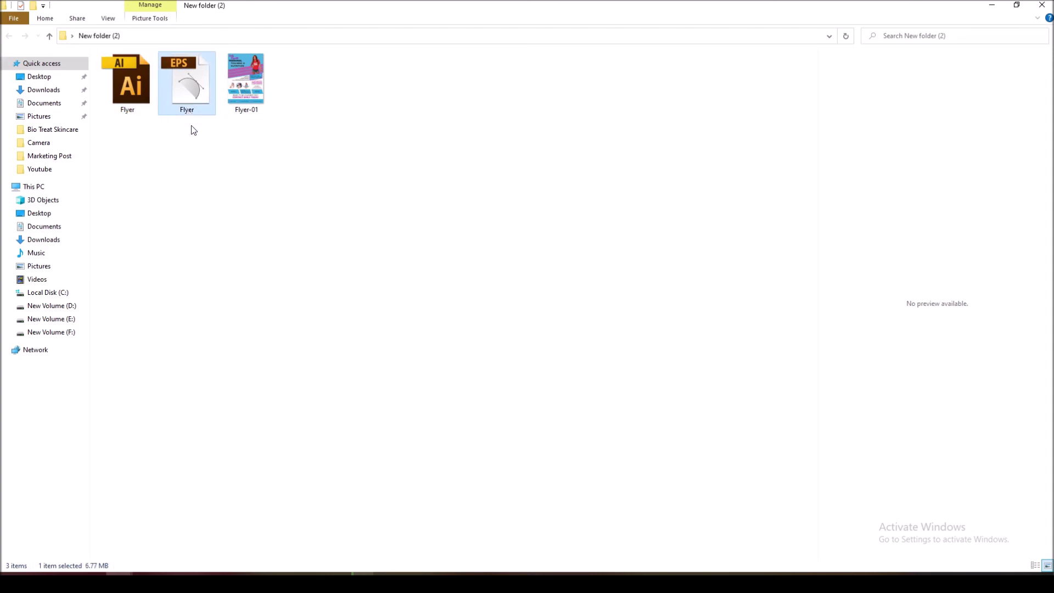
pyautogui.moveTo(186, 98); pyautogui.dragTo(219, 255)
pyautogui.click(131, 113)
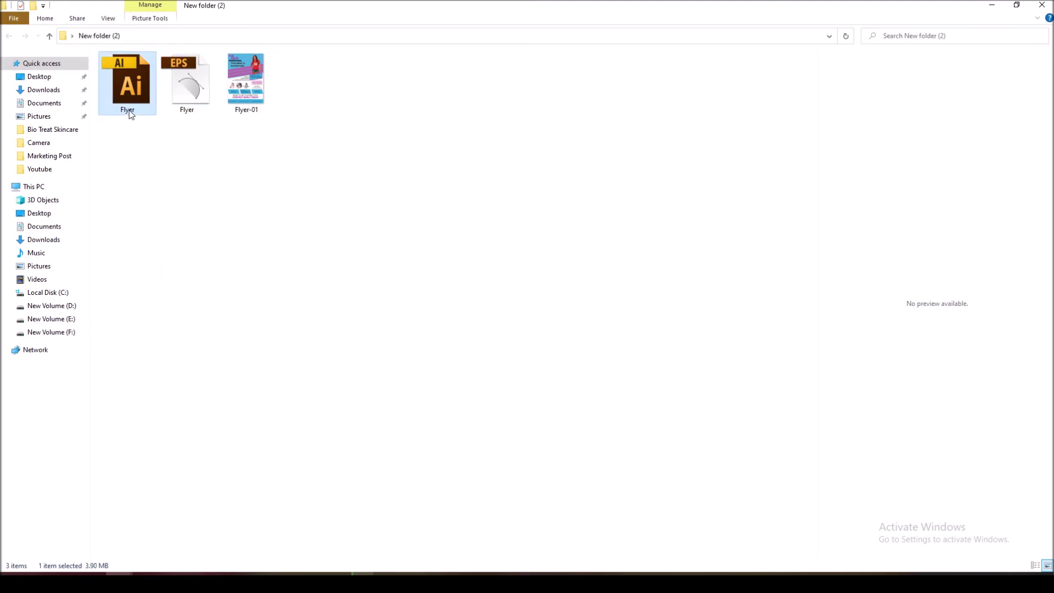
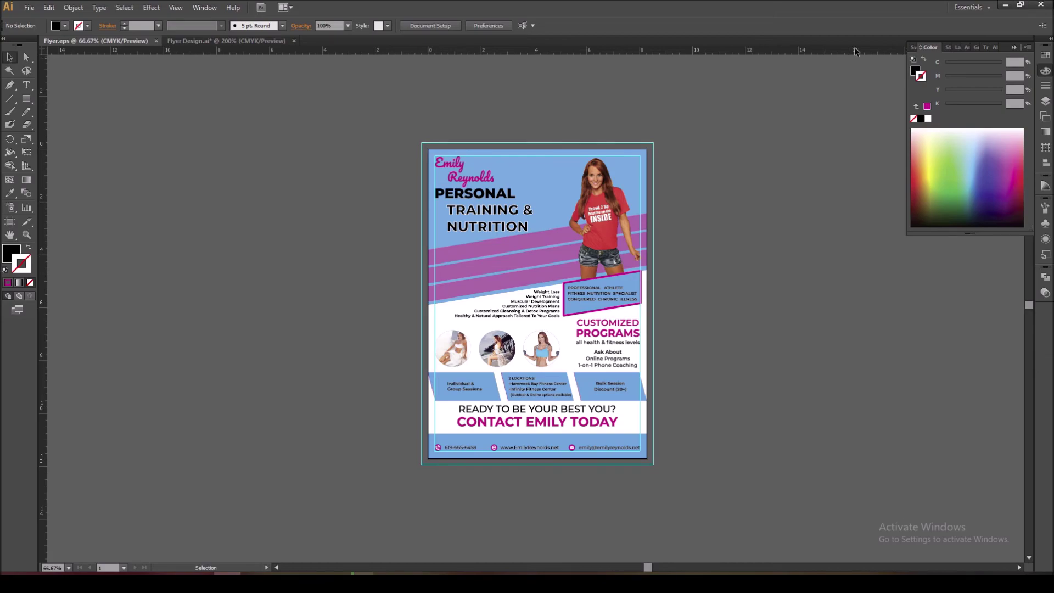
# Return from Illustrator to New folder (2), review the delivery files by selecting all three, and go up to the Desktop folder
pyautogui.click(1005, 4)
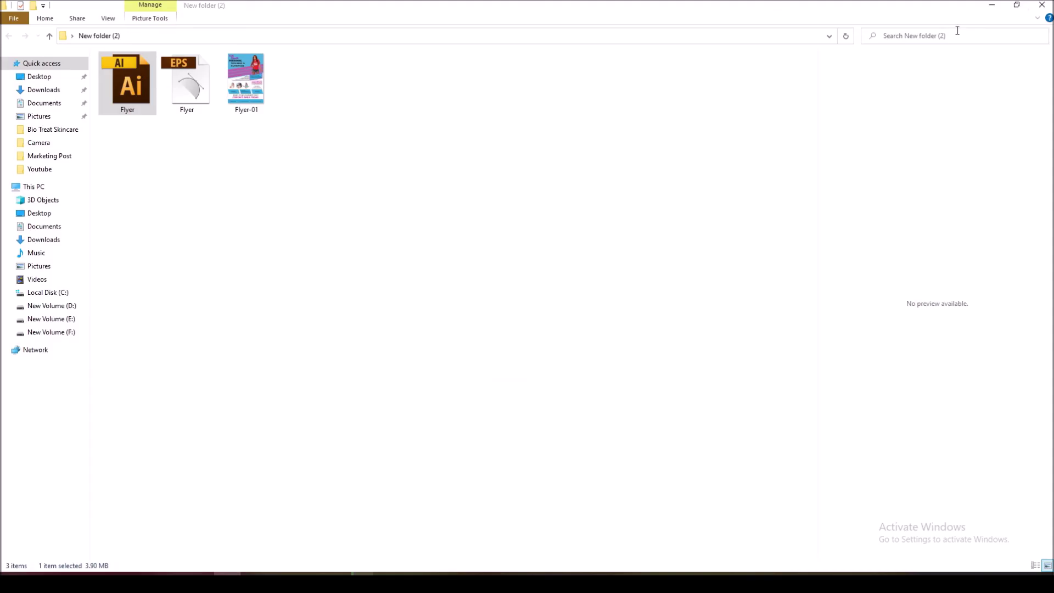
pyautogui.click(187, 105)
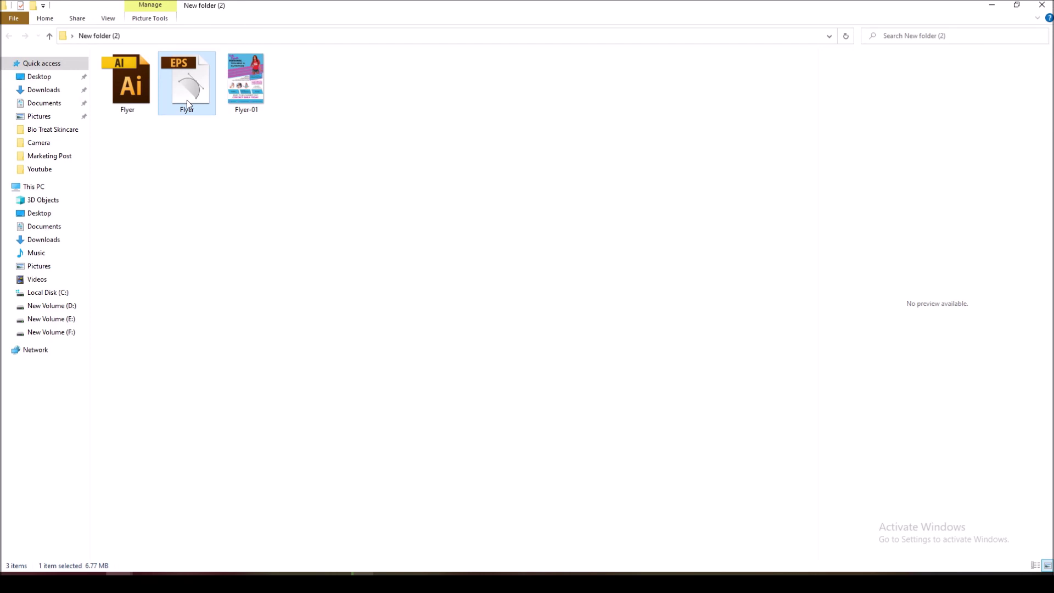
pyautogui.click(134, 188)
pyautogui.moveTo(266, 152); pyautogui.dragTo(112, 82)
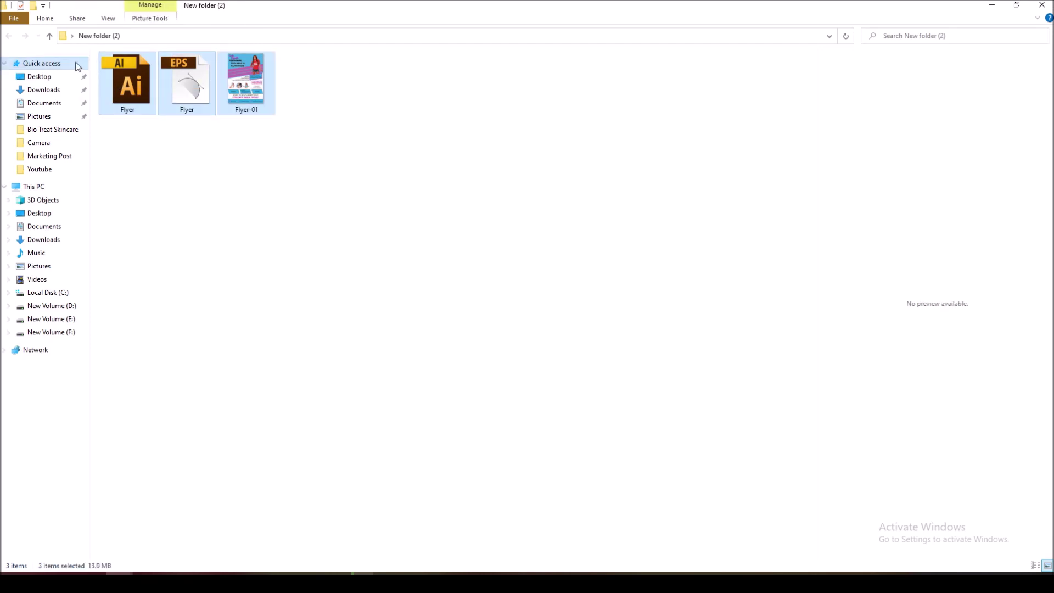
pyautogui.click(50, 35)
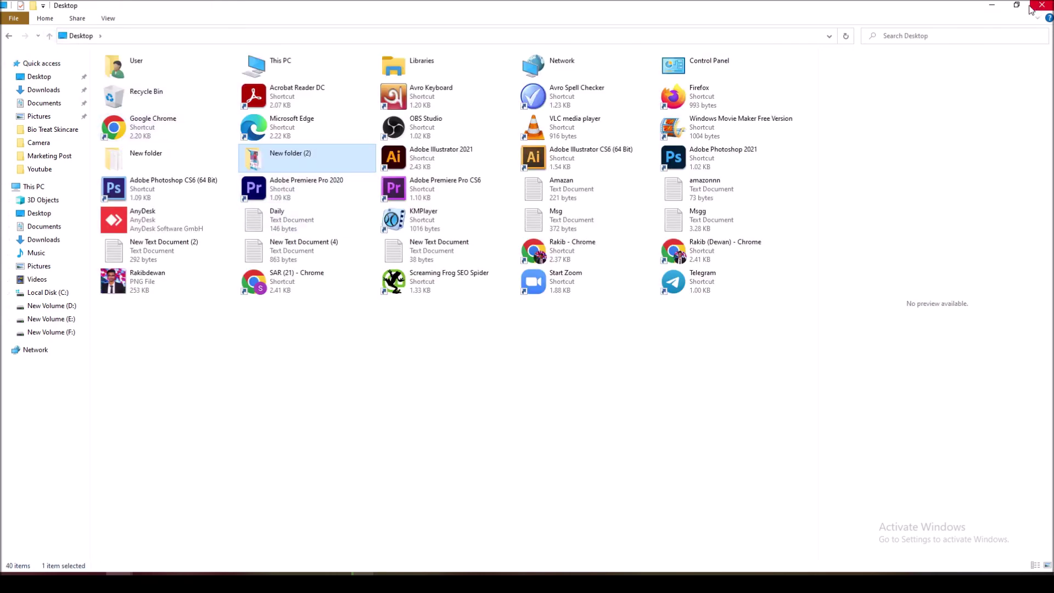
# Minimize the Desktop folder window and quit Illustrator to return to the desktop
pyautogui.click(992, 5)
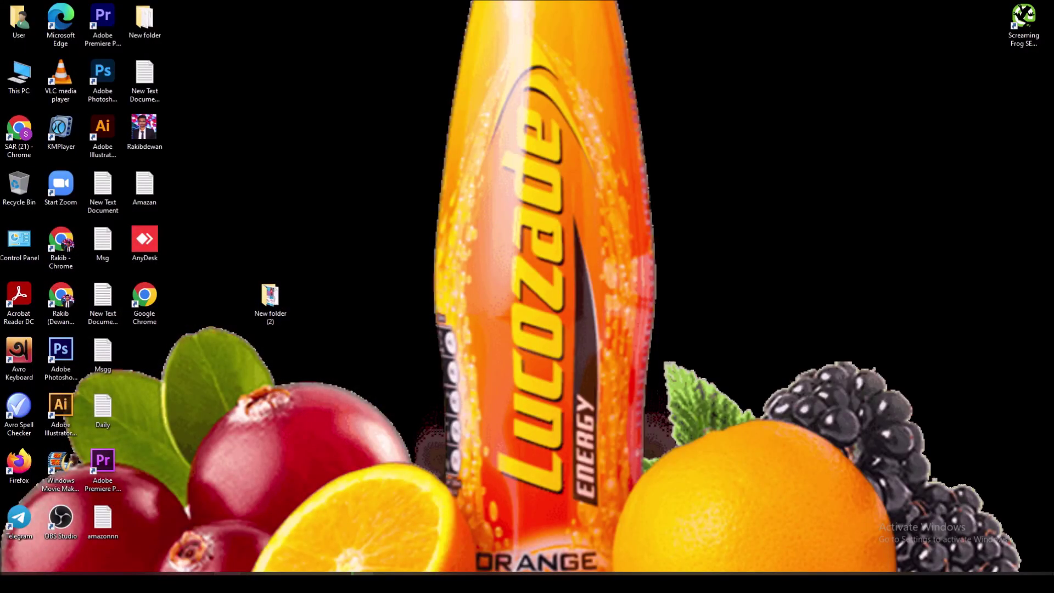
pyautogui.hotkey('alt', 'Tab')
pyautogui.hotkey('ctrl', 'q')
pyautogui.click(576, 306)
pyautogui.click(586, 314)
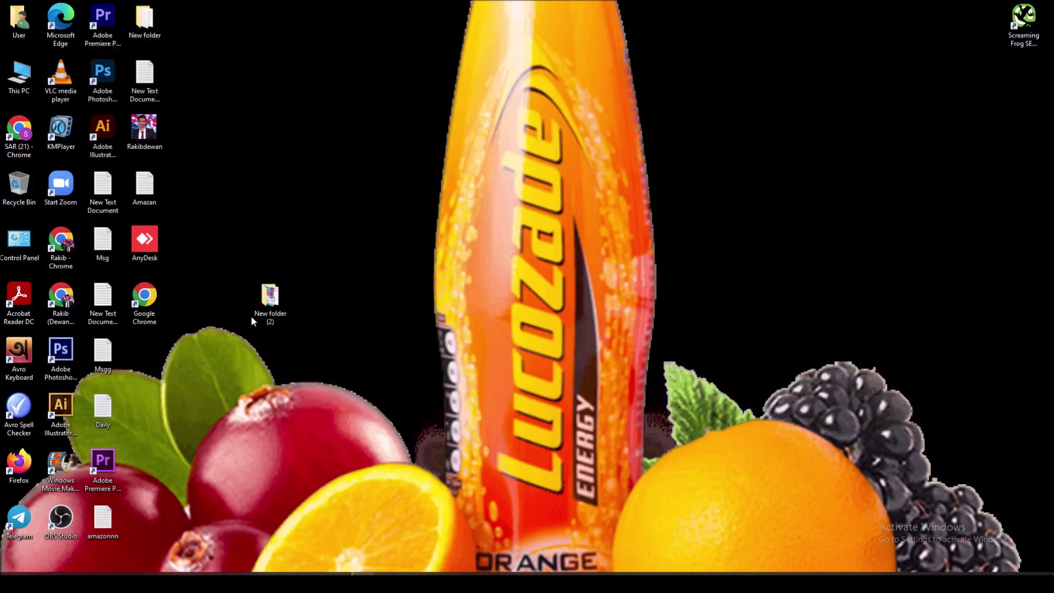
# Move New folder (2) on the desktop away from the other icons into the empty area above the orange
pyautogui.moveTo(251, 318); pyautogui.dragTo(796, 264)
pyautogui.rightClick(756, 114)
pyautogui.moveTo(779, 171); pyautogui.dragTo(884, 347)
# Try to send New folder (2) to a Bluetooth device and dismiss the Bluetooth File Transfer dialog
pyautogui.rightClick(813, 256)
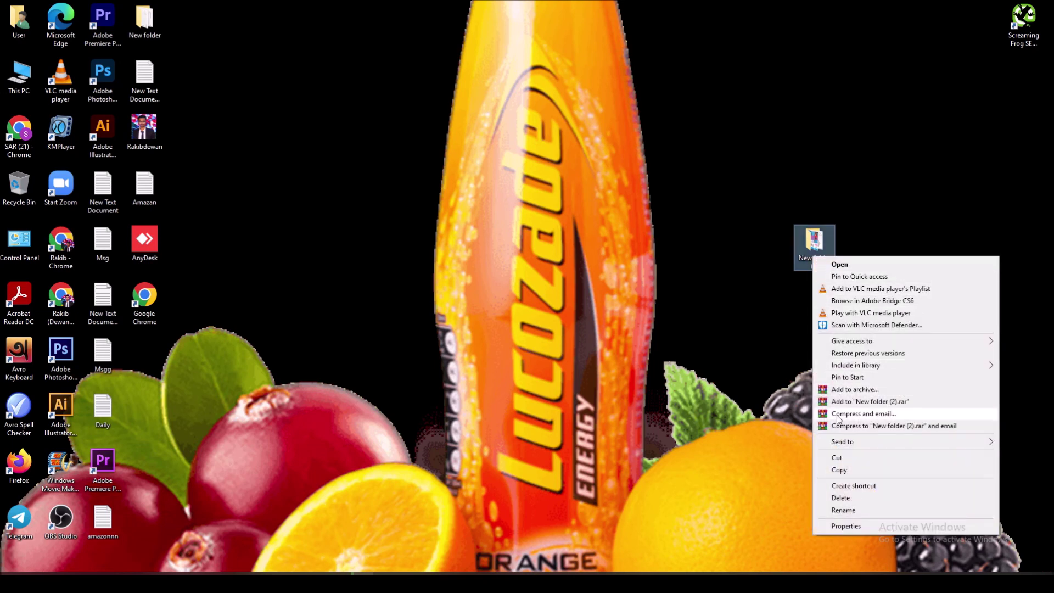
pyautogui.moveTo(844, 445)
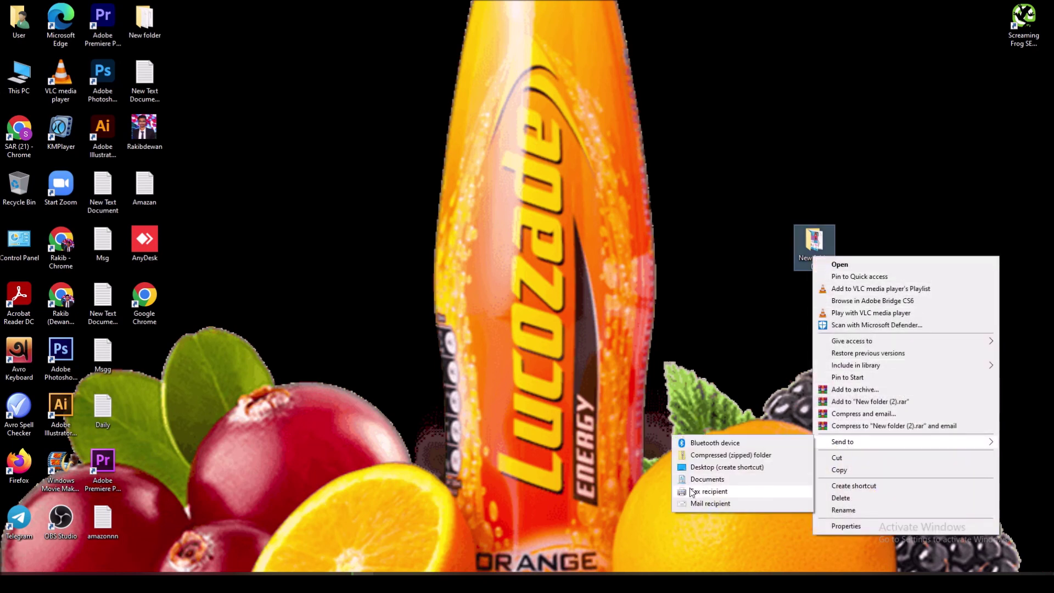
pyautogui.click(689, 443)
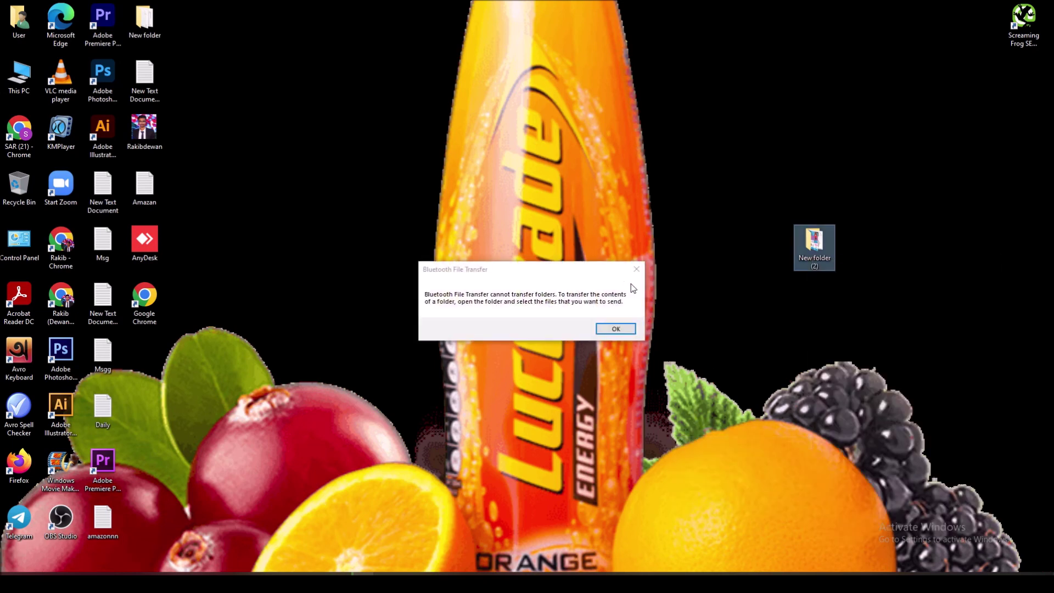
pyautogui.click(636, 269)
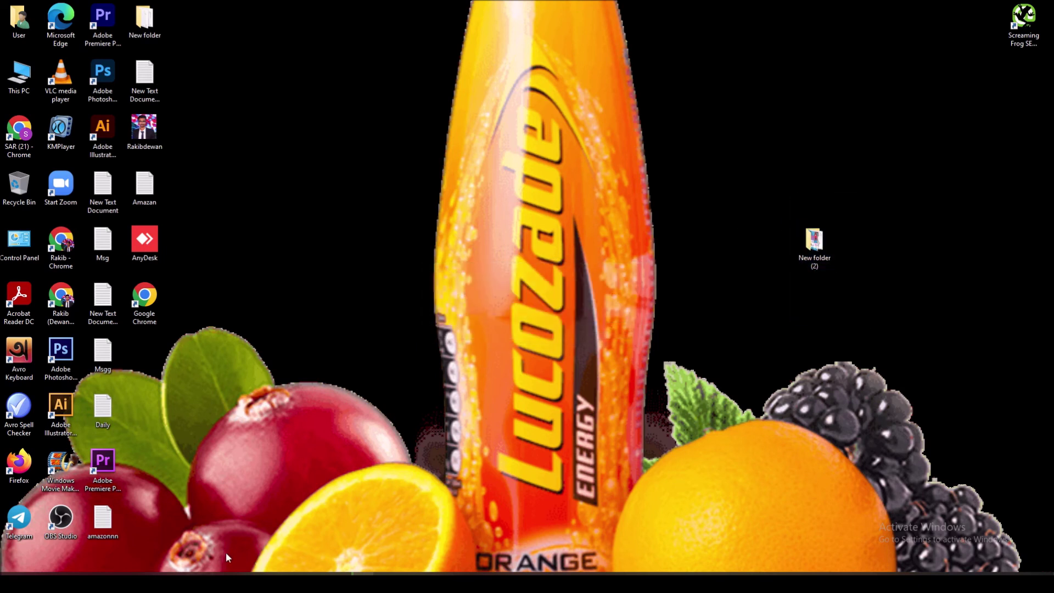
# Close the open Desktop, Youtube, File and Downloads folder windows and refresh the desktop
pyautogui.moveTo(118, 582)
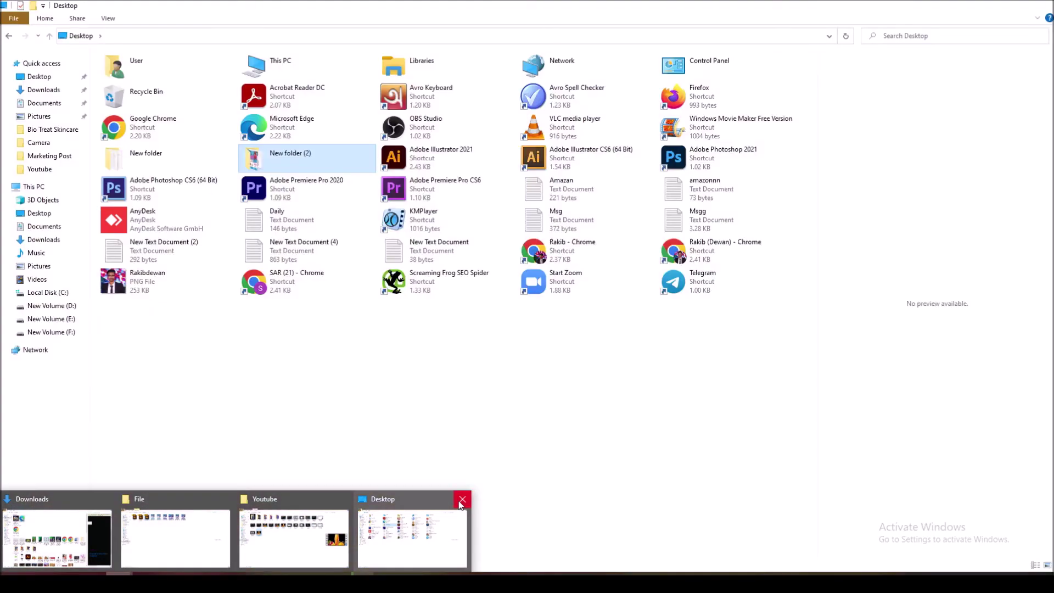
pyautogui.click(462, 498)
pyautogui.click(344, 499)
pyautogui.click(225, 498)
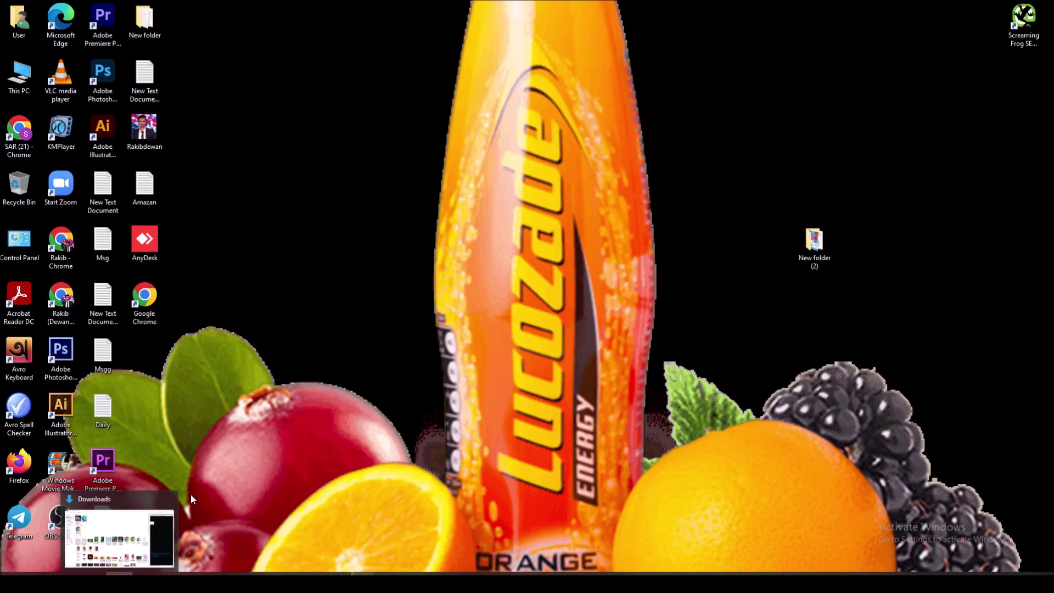
pyautogui.click(169, 499)
pyautogui.rightClick(346, 294)
pyautogui.click(363, 326)
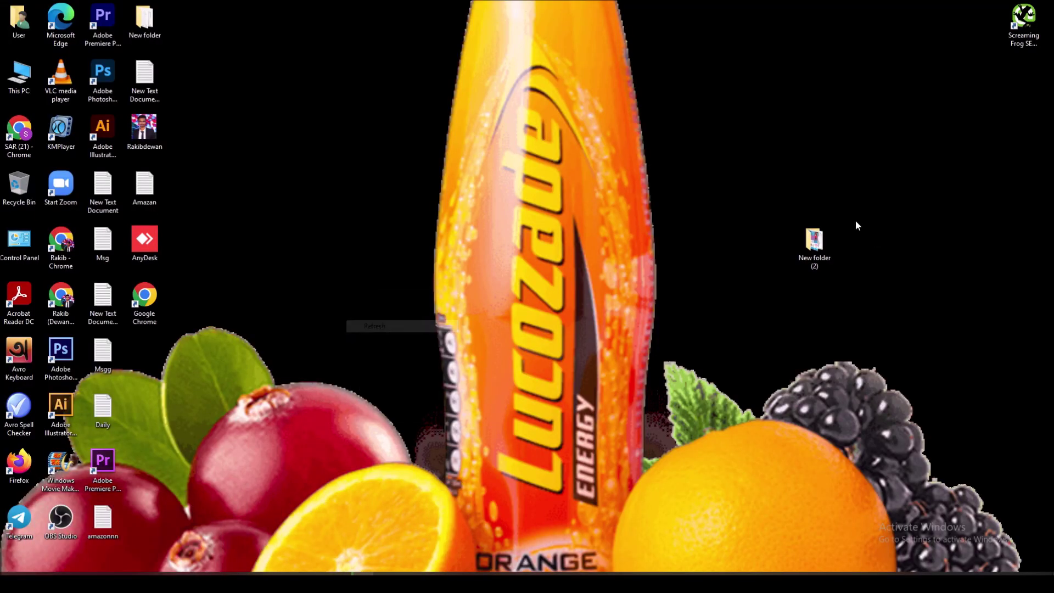
# Compress New folder (2) into a zipped folder and place the archive directly above the original folder on the desktop
pyautogui.rightClick(816, 246)
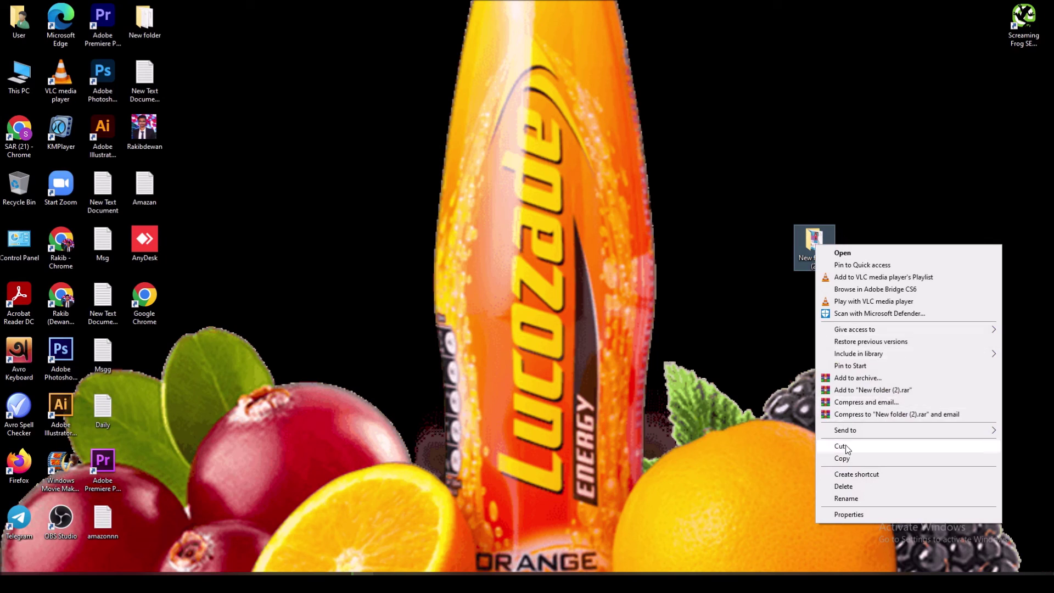
pyautogui.moveTo(839, 432)
pyautogui.click(753, 444)
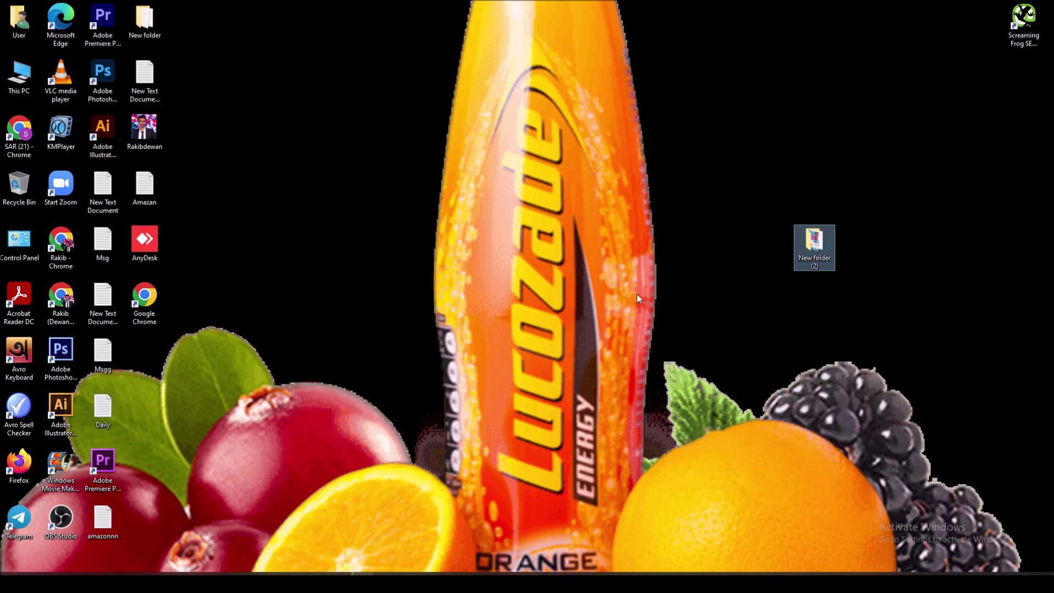
pyautogui.click(305, 400)
pyautogui.moveTo(158, 364); pyautogui.dragTo(693, 157)
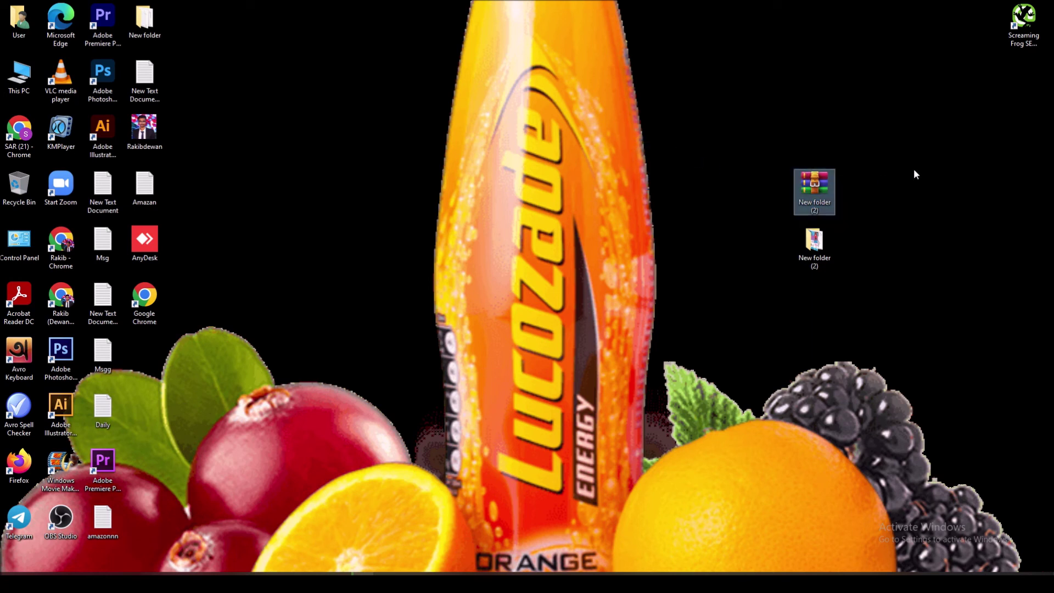
pyautogui.moveTo(759, 135); pyautogui.dragTo(683, 465)
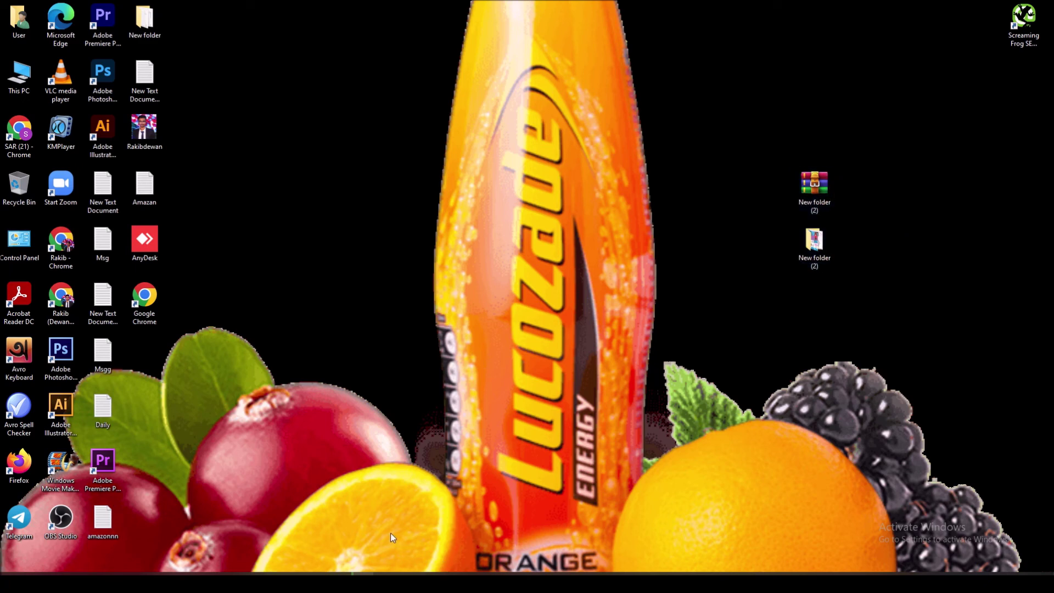
# Switch to Chrome and review the flyer drafts sent in the client's Upwork conversation about the Personal Training Flyer
pyautogui.click(364, 583)
pyautogui.scroll(-3, 428, 345)
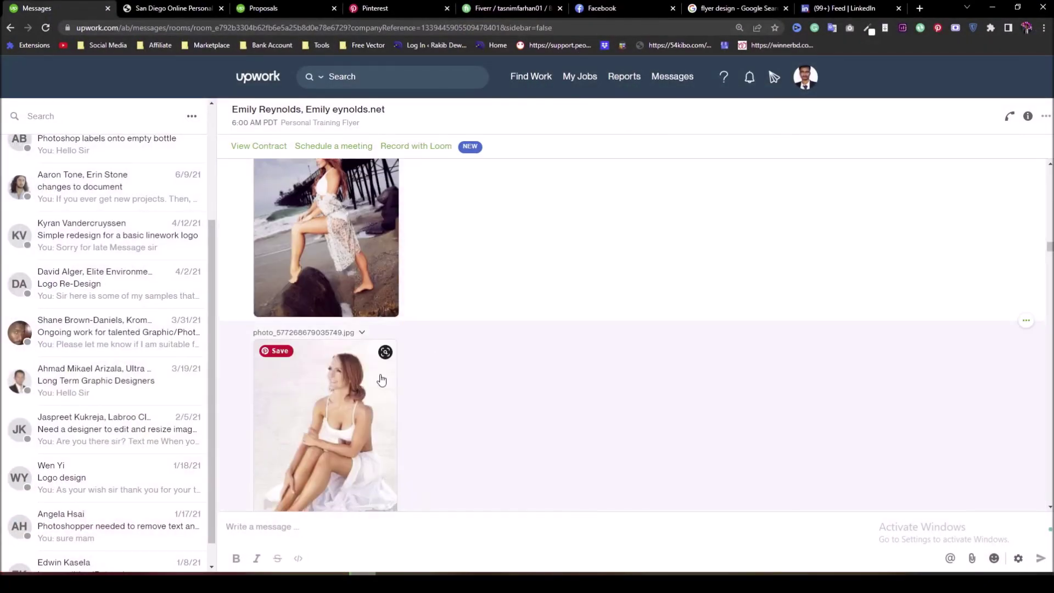
pyautogui.scroll(-15, 382, 380)
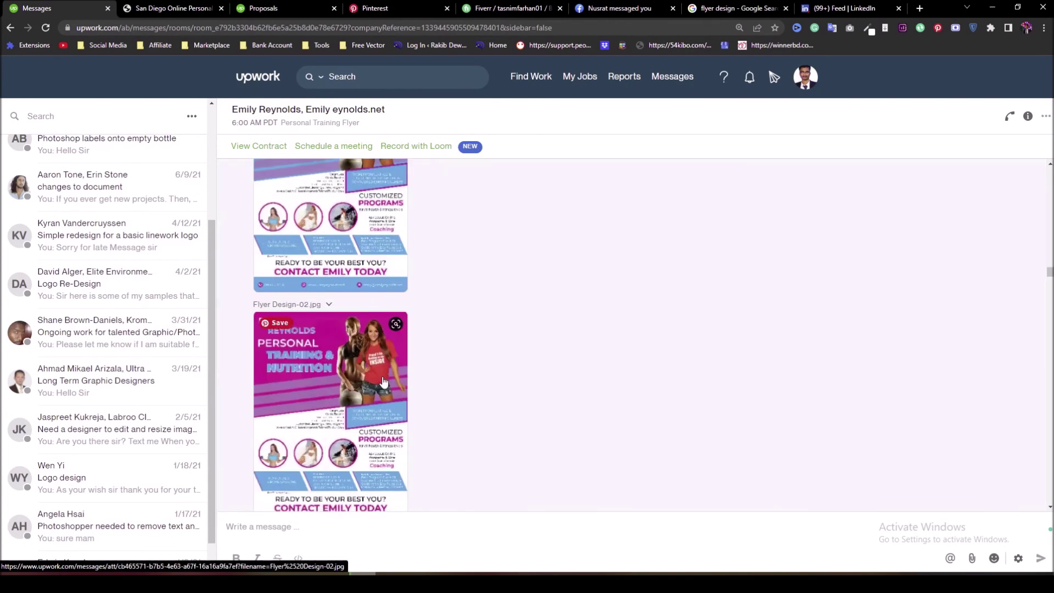
pyautogui.scroll(1, 383, 383)
pyautogui.scroll(2, 502, 295)
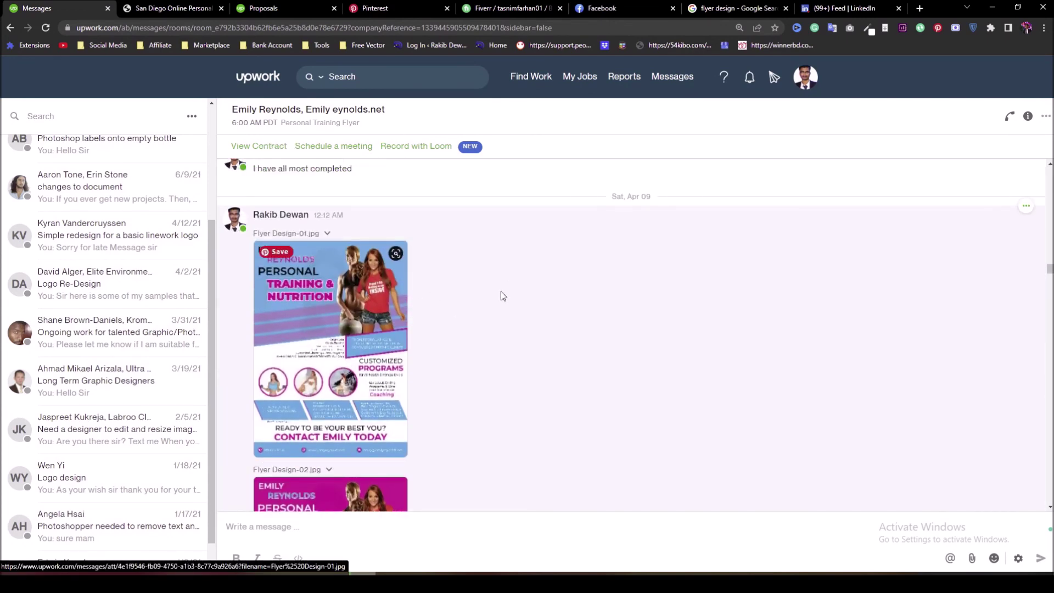
pyautogui.scroll(-10, 351, 380)
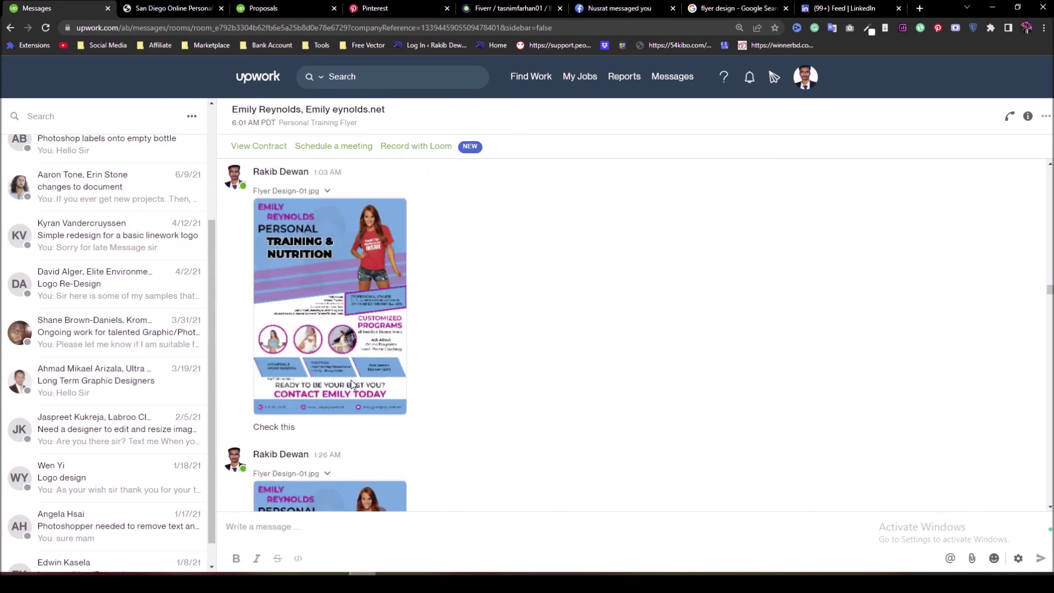
pyautogui.scroll(-4, 334, 357)
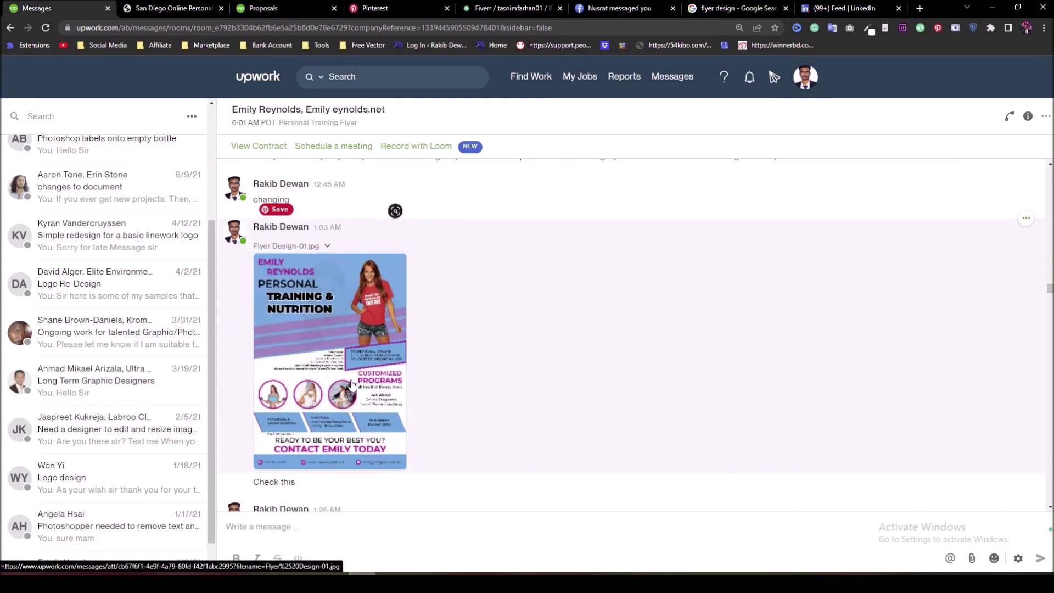
# View the Flyer Design-01.jpg draft with the grey T-shirt at full size, closing the Facebook tab and the image tab
pyautogui.click(337, 333)
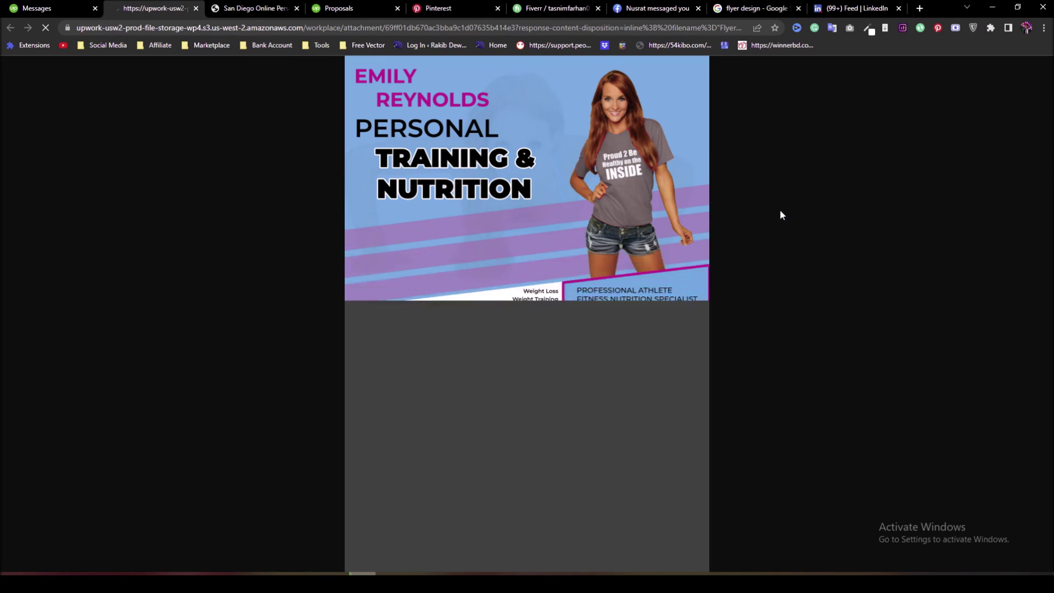
pyautogui.click(697, 8)
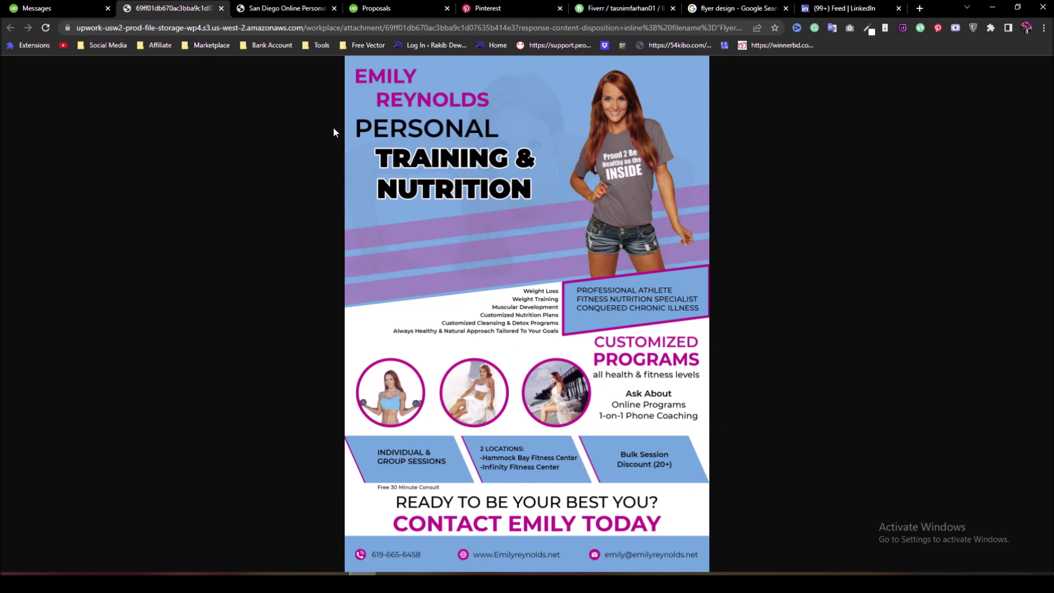
pyautogui.click(221, 9)
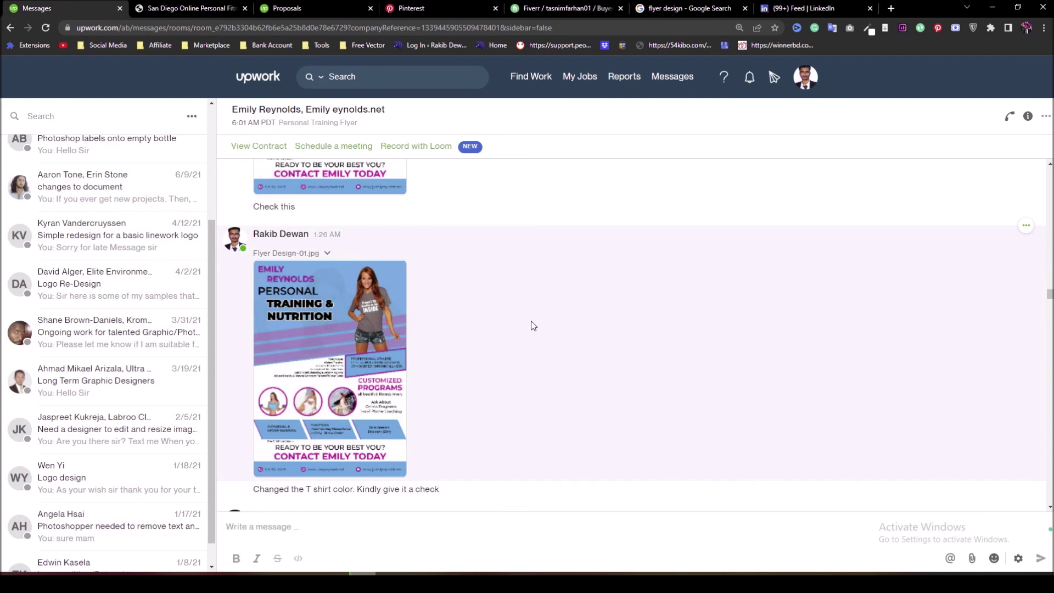